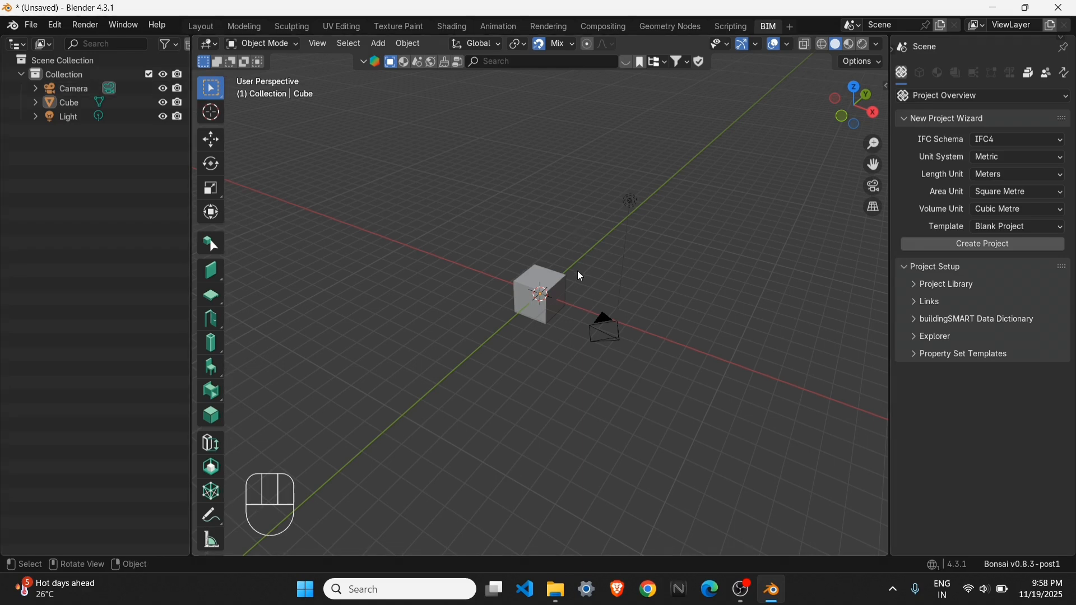
Step: Open the IFC project Plan.ifc from the PlanIFC folder in Documents
{"action": "left_click", "coordinate": [32, 25]}
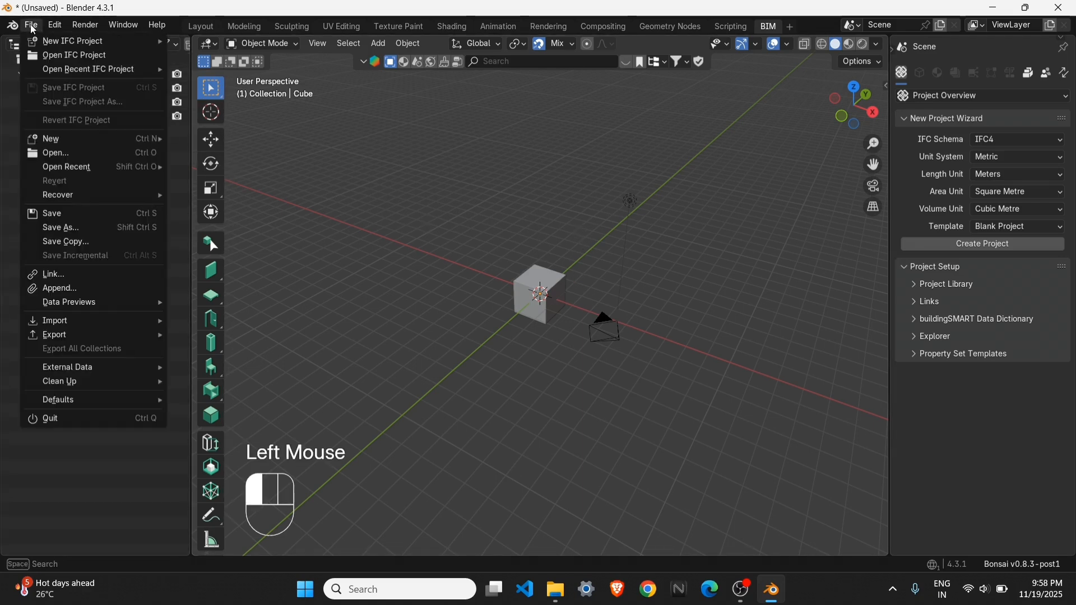
{"action": "left_click", "coordinate": [92, 56]}
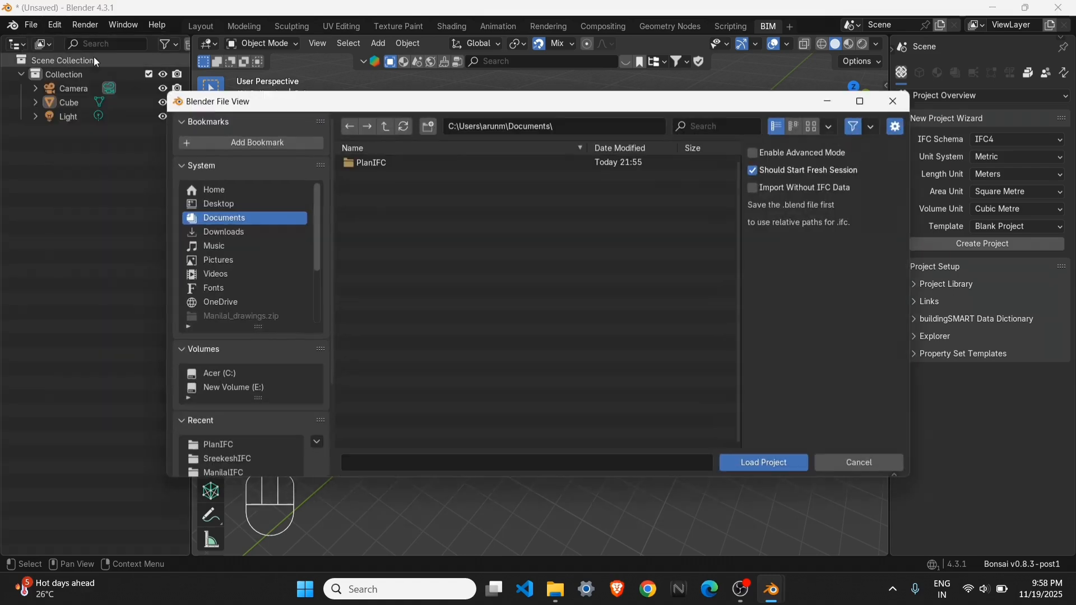
{"action": "left_click", "coordinate": [374, 163]}
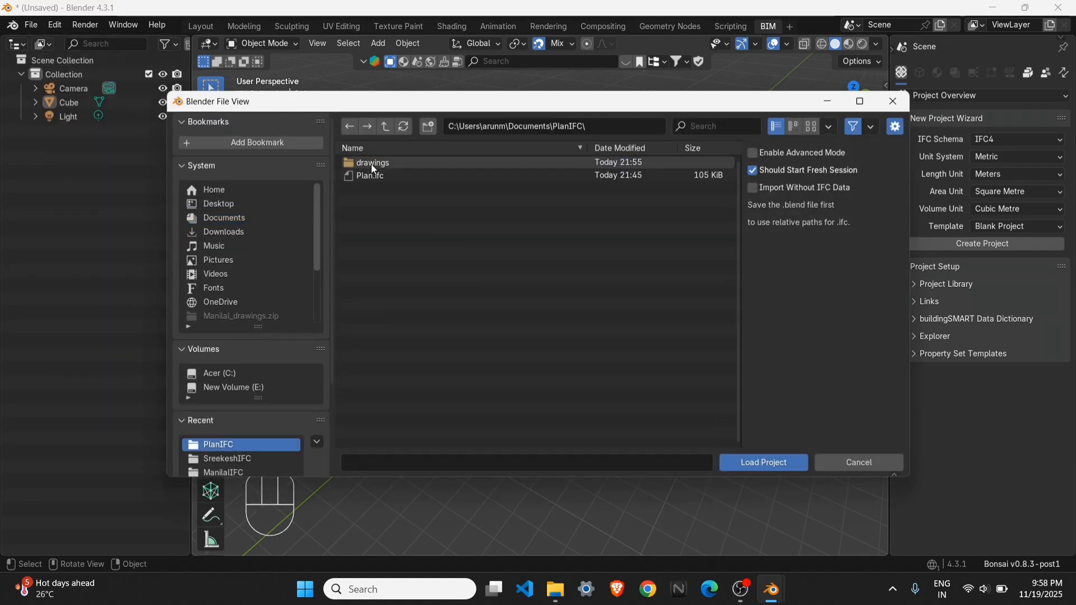
{"action": "left_click", "coordinate": [372, 177]}
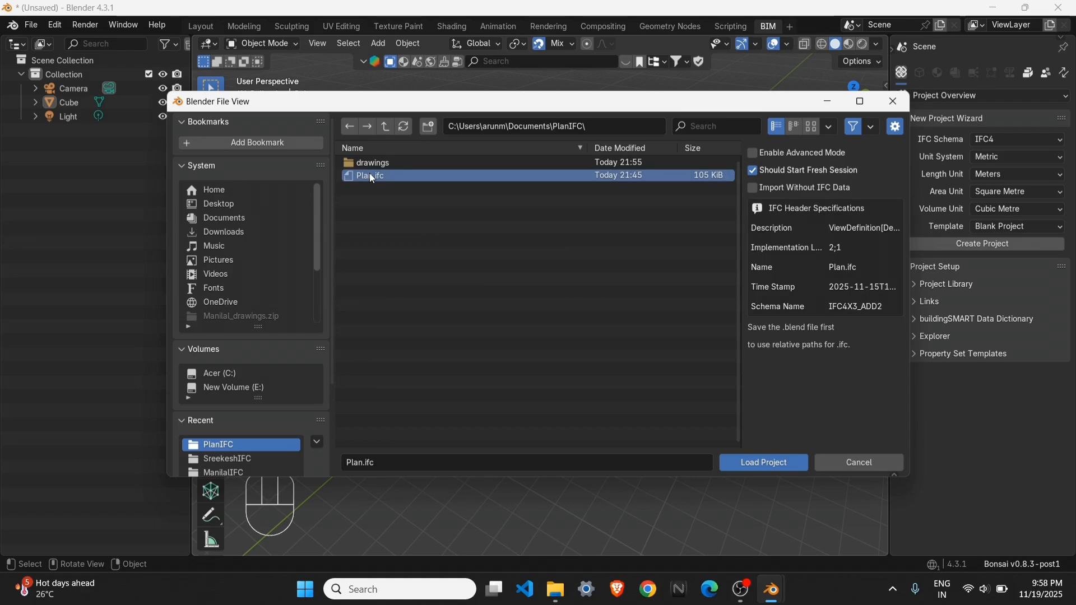
{"action": "left_click", "coordinate": [755, 460]}
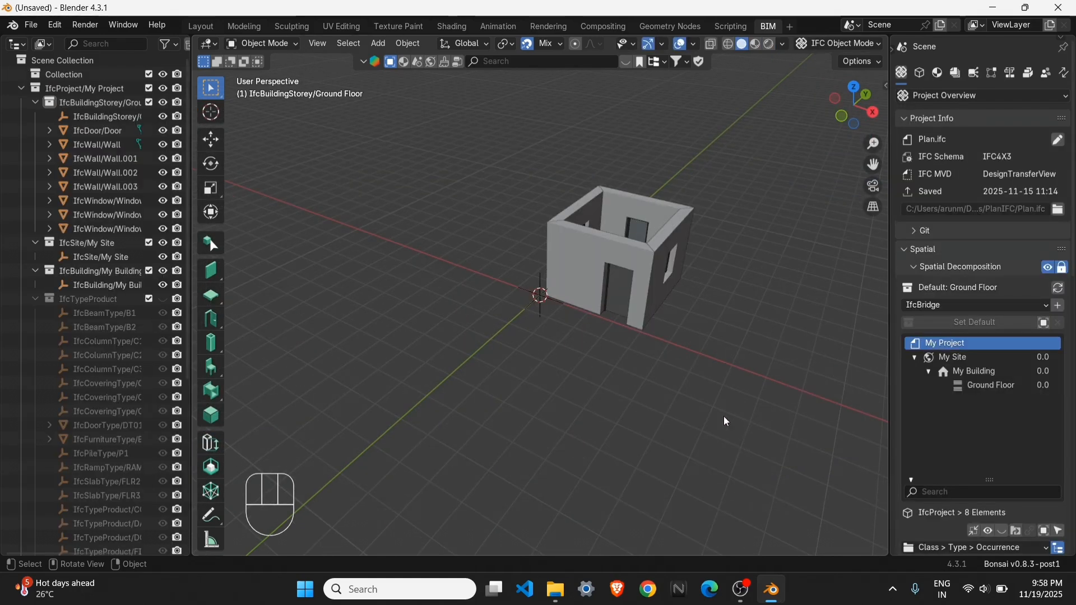
Step: Load the project's drawings, expand the plan views and activate the GROUND FLOOR PLAN drawing
{"action": "scroll", "coordinate": [596, 324], "scroll_direction": "down", "scroll_amount": 2}
{"action": "middle_click_drag", "start_coordinate": [628, 321], "coordinate": [553, 326], "text": "shift"}
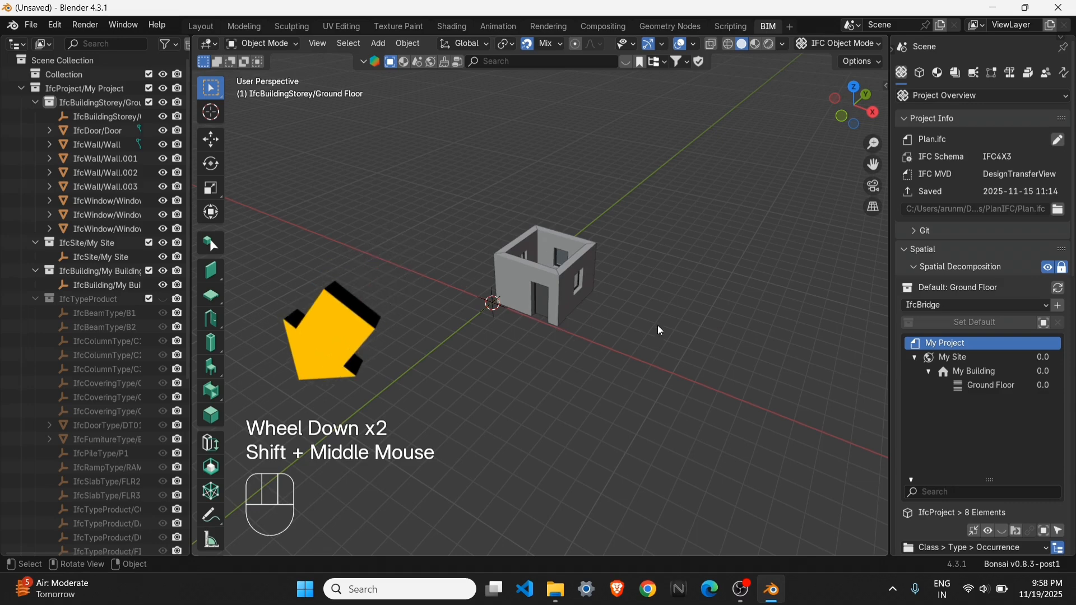
{"action": "scroll", "coordinate": [559, 274], "scroll_direction": "up", "scroll_amount": 1}
{"action": "middle_click_drag", "start_coordinate": [561, 276], "coordinate": [786, 268]}
{"action": "left_click", "coordinate": [956, 73]}
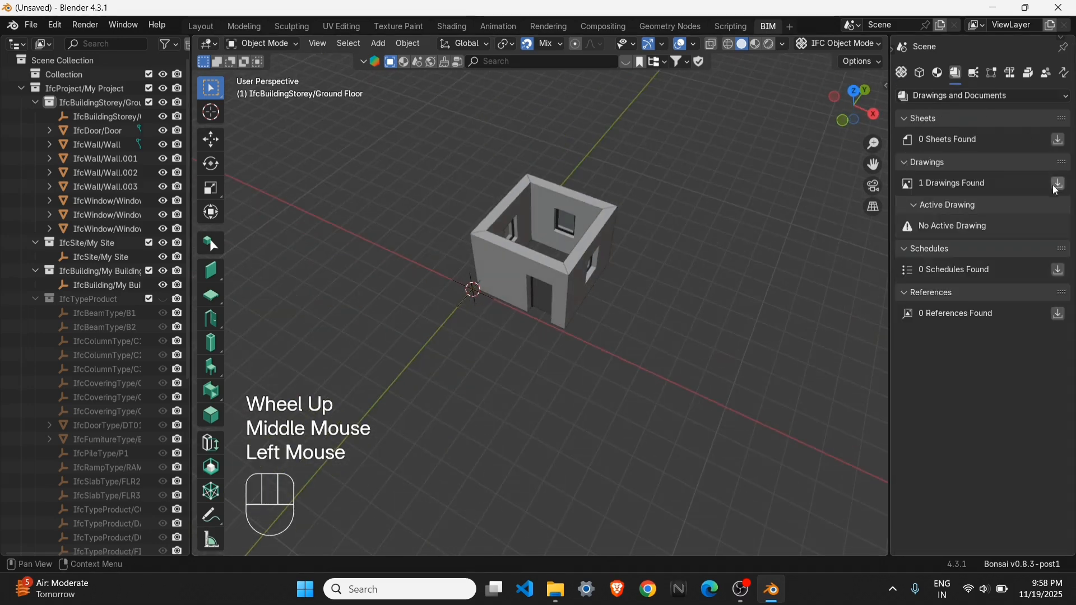
{"action": "left_click", "coordinate": [1057, 183]}
{"action": "left_click", "coordinate": [914, 236]}
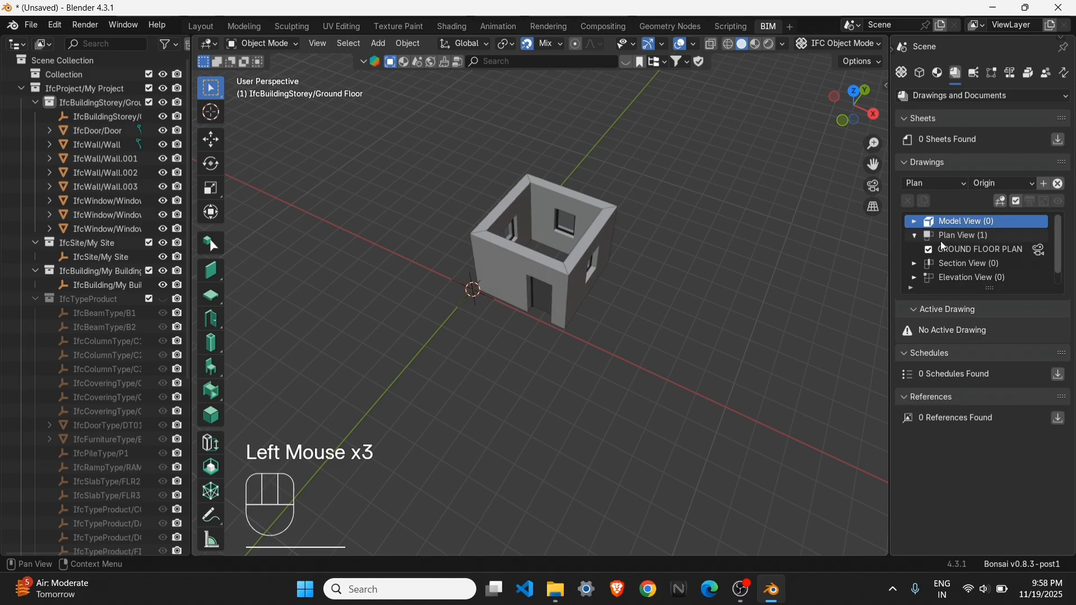
{"action": "left_click", "coordinate": [989, 249]}
{"action": "left_click", "coordinate": [1042, 251]}
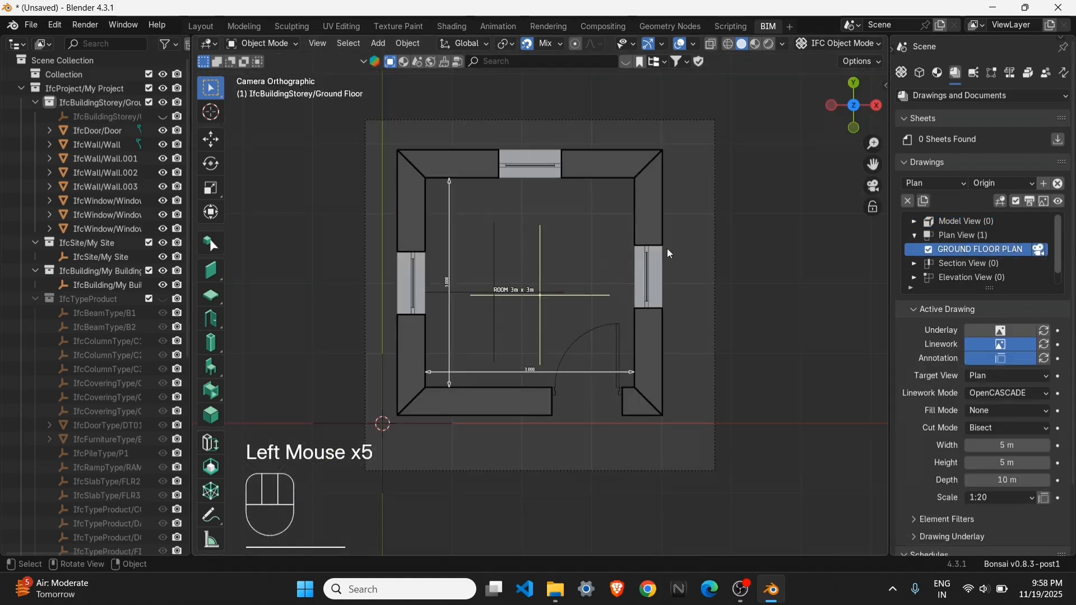
Step: Switch from the plan drawing back to the 3D model and show the whole room in perspective
{"action": "left_click", "coordinate": [1003, 205]}
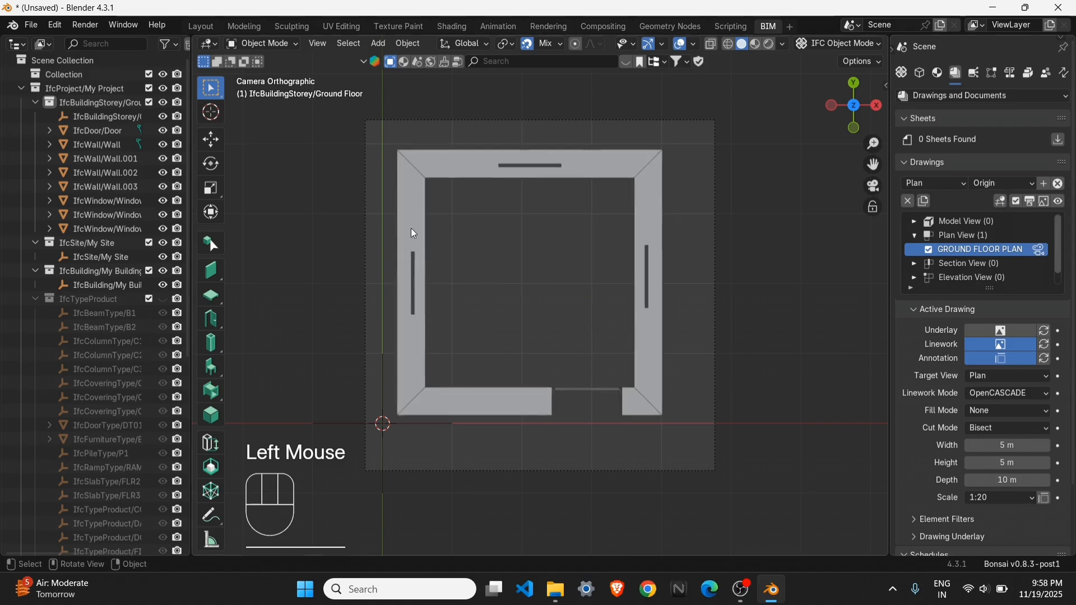
{"action": "scroll", "coordinate": [411, 227], "scroll_direction": "down", "scroll_amount": 2}
{"action": "mouse_move", "coordinate": [411, 227]}
{"action": "middle_mouse_down"}
{"action": "mouse_move", "coordinate": [542, 291]}
{"action": "mouse_move", "coordinate": [570, 247]}
{"action": "mouse_move", "coordinate": [580, 310]}
{"action": "mouse_move", "coordinate": [505, 304]}
{"action": "mouse_move", "coordinate": [589, 416]}
{"action": "mouse_move", "coordinate": [523, 370]}
{"action": "mouse_move", "coordinate": [556, 322]}
{"action": "middle_mouse_up"}
{"action": "scroll", "coordinate": [568, 284], "scroll_direction": "down", "scroll_amount": 2}
{"action": "scroll", "coordinate": [568, 278], "scroll_direction": "down", "scroll_amount": 6}
{"action": "scroll", "coordinate": [540, 299], "scroll_direction": "up", "scroll_amount": 2}
{"action": "middle_click_drag", "start_coordinate": [494, 292], "coordinate": [533, 300], "text": "shift"}
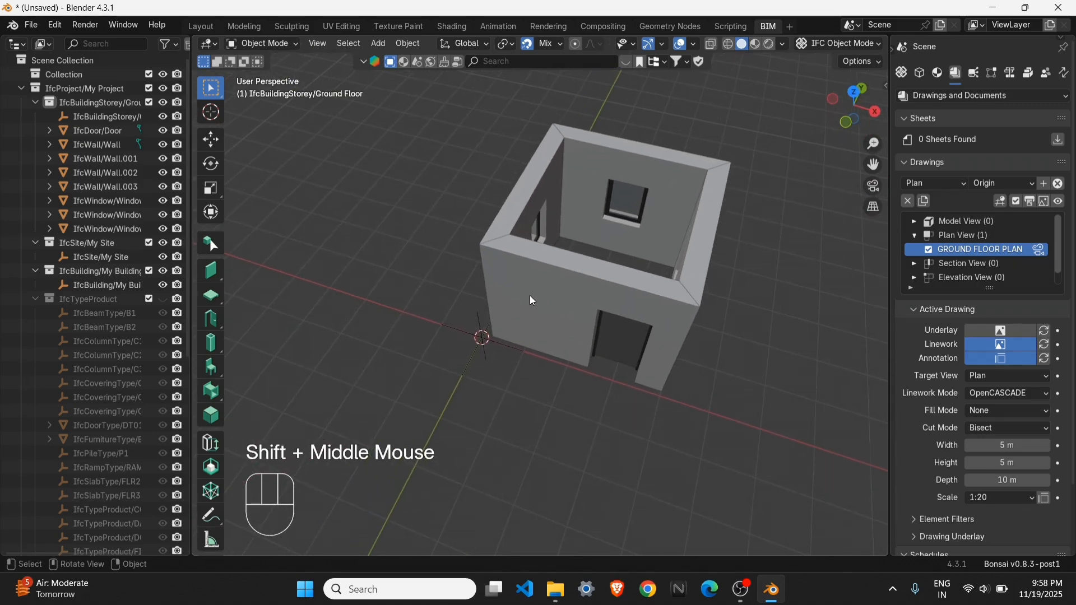
Step: Start the Slab tool with FLR200 as the active slab type
{"action": "left_click", "coordinate": [210, 297]}
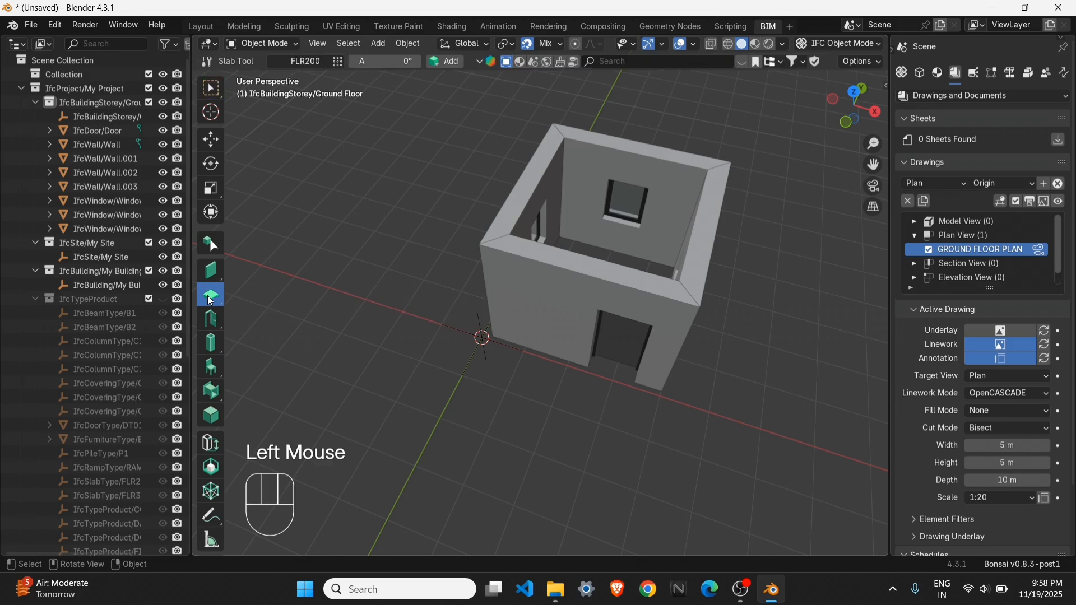
{"action": "left_click", "coordinate": [336, 64]}
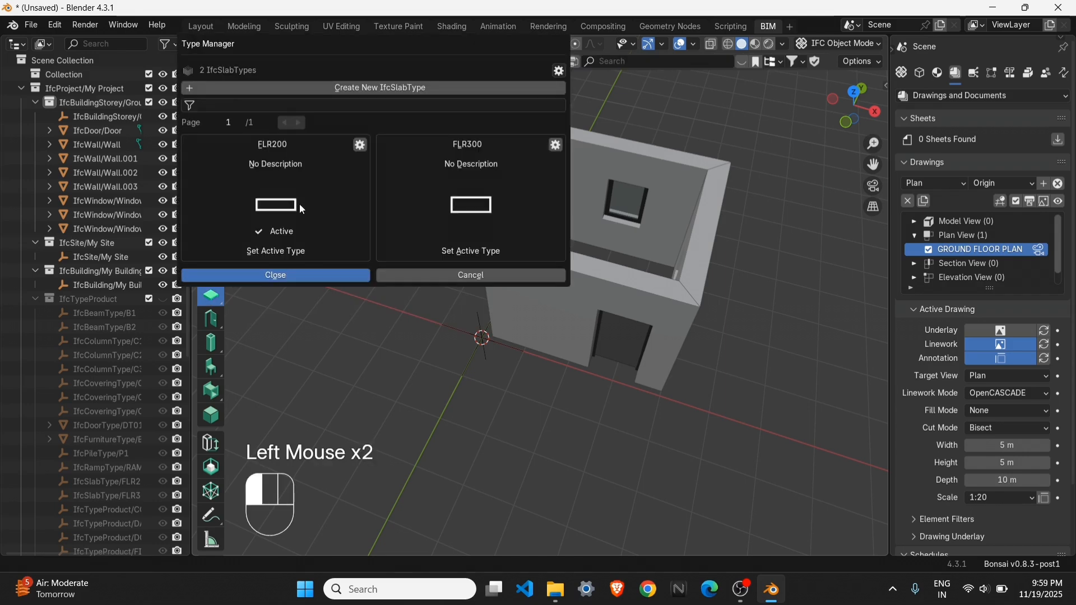
{"action": "left_click", "coordinate": [297, 275]}
Step: Set Ground Floor as the default container in the project's spatial decomposition
{"action": "middle_click_drag", "start_coordinate": [344, 341], "coordinate": [515, 331]}
{"action": "scroll", "coordinate": [374, 237], "scroll_direction": "down", "scroll_amount": 2}
{"action": "scroll", "coordinate": [514, 331], "scroll_direction": "down", "scroll_amount": 1}
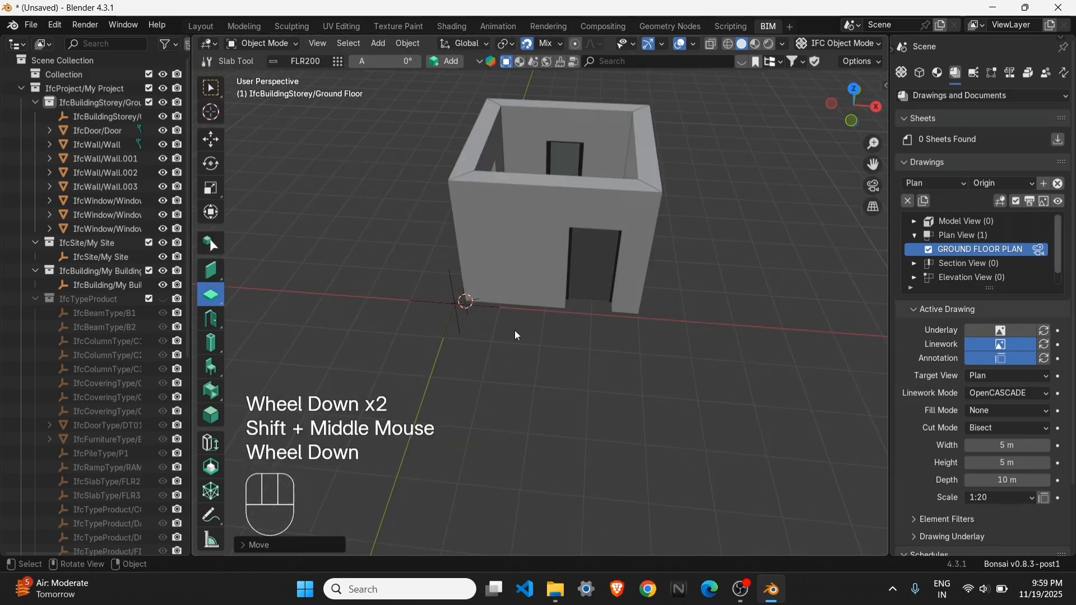
{"action": "left_click", "coordinate": [902, 73]}
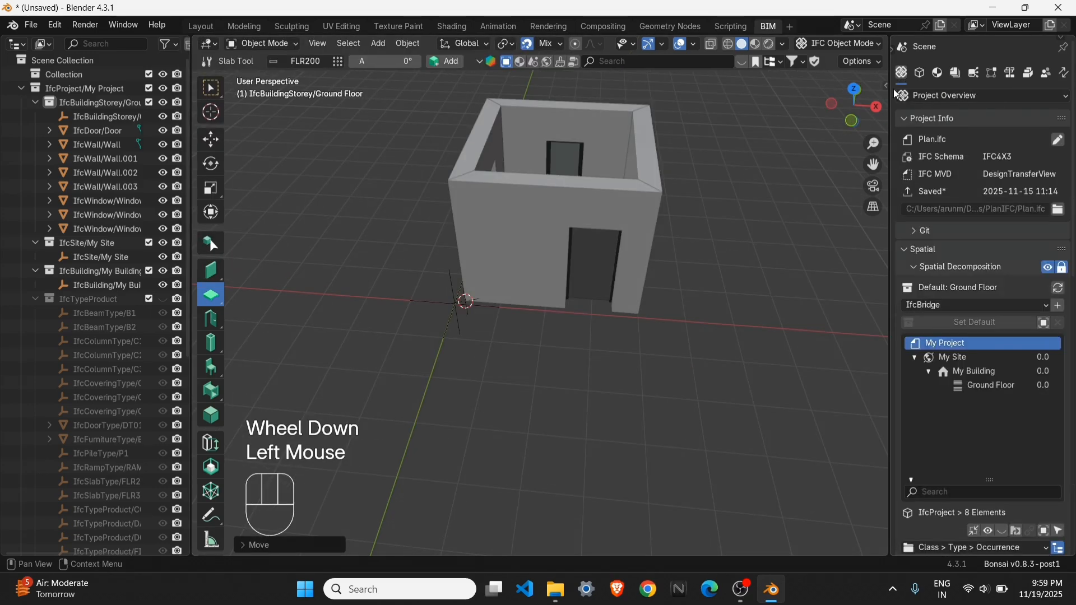
{"action": "double_click", "coordinate": [996, 386]}
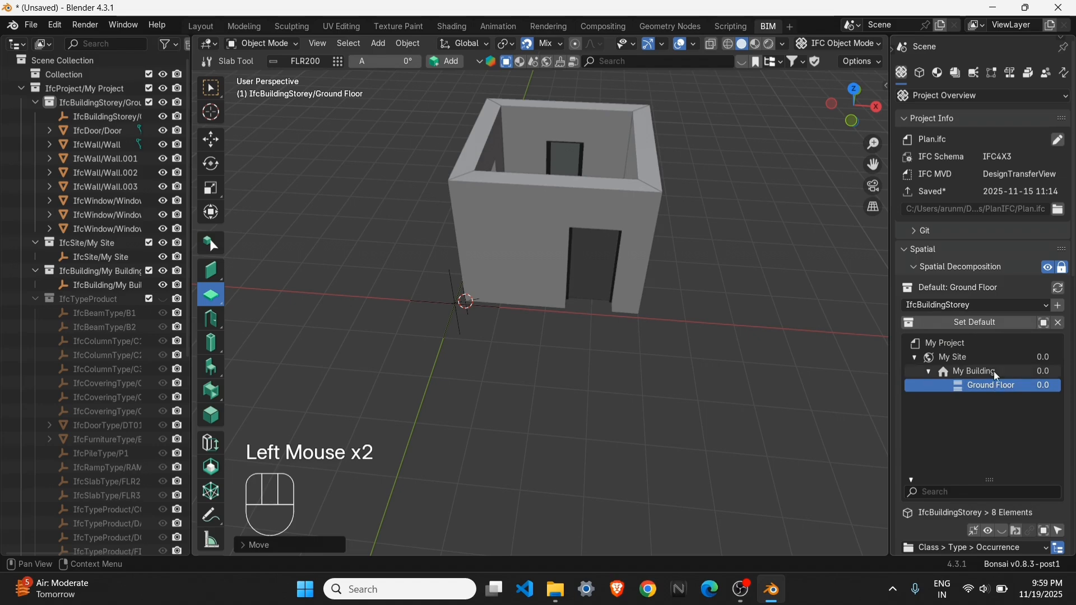
{"action": "left_click", "coordinate": [982, 324]}
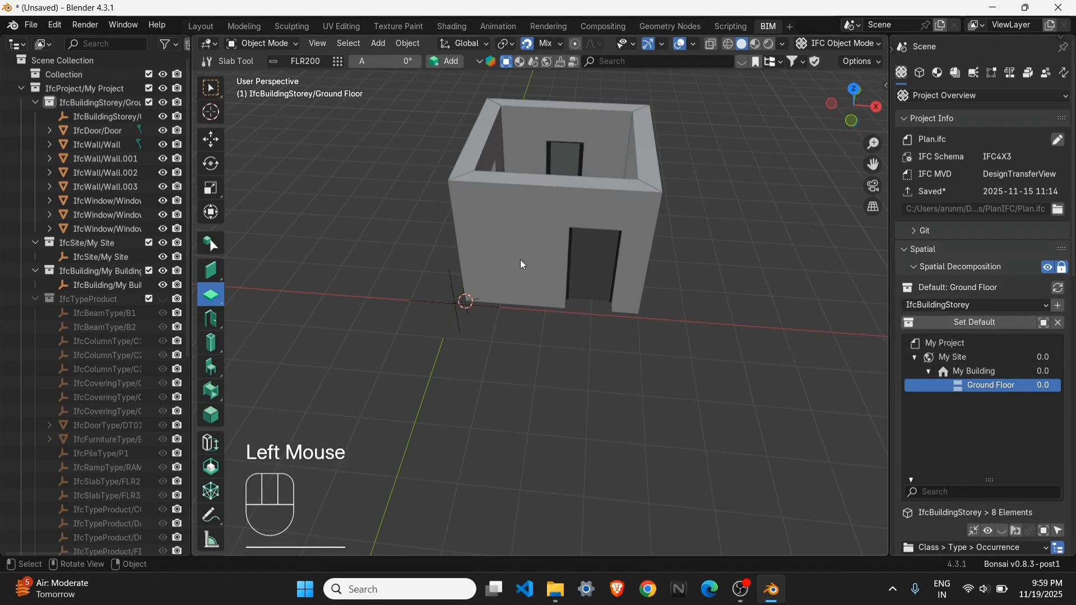
Step: Begin the slab outline at the room's outer corner near the origin and draw its first edge 3.8 m along X below the door wall
{"action": "scroll", "coordinate": [521, 260], "scroll_direction": "down", "scroll_amount": 2}
{"action": "middle_click_drag", "start_coordinate": [520, 260], "coordinate": [518, 345], "text": "shift"}
{"action": "scroll", "coordinate": [522, 290], "scroll_direction": "up", "scroll_amount": 2}
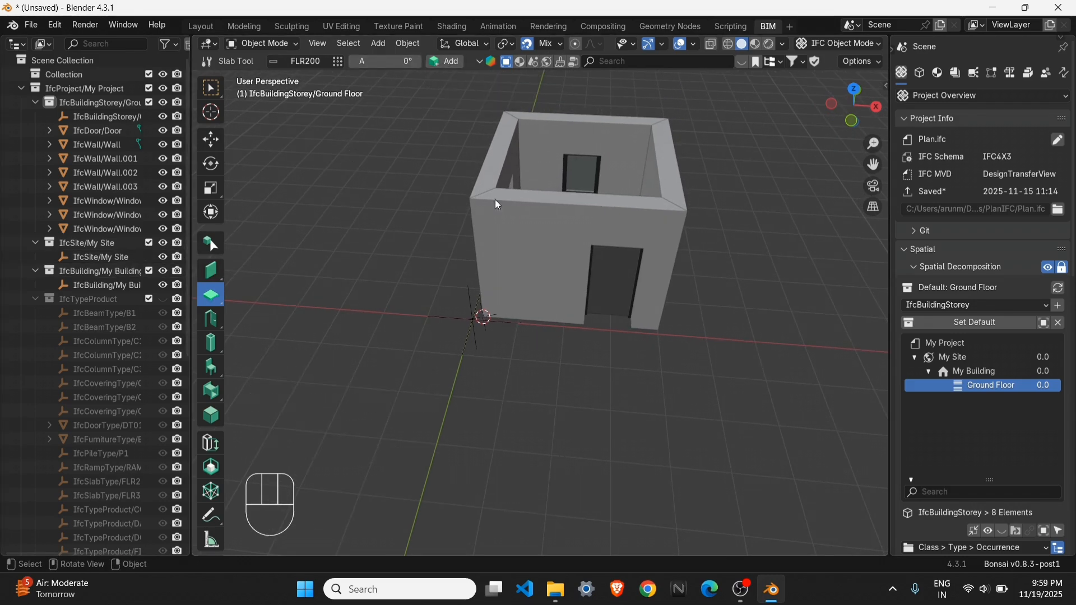
{"action": "key", "text": "shift+a"}
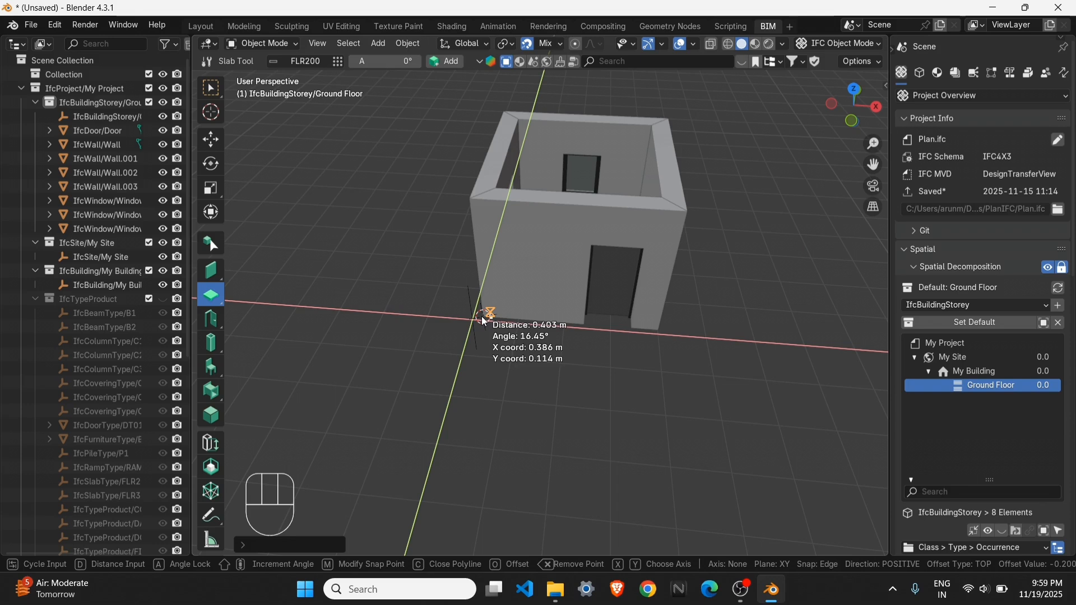
{"action": "scroll", "coordinate": [487, 320], "scroll_direction": "up", "scroll_amount": 4}
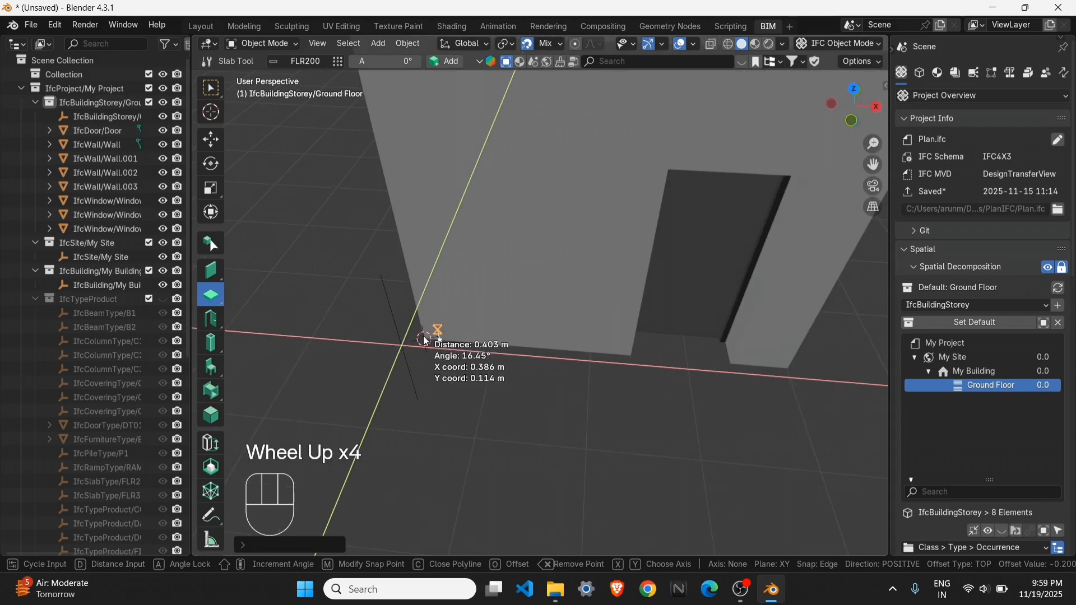
{"action": "left_click", "coordinate": [424, 339]}
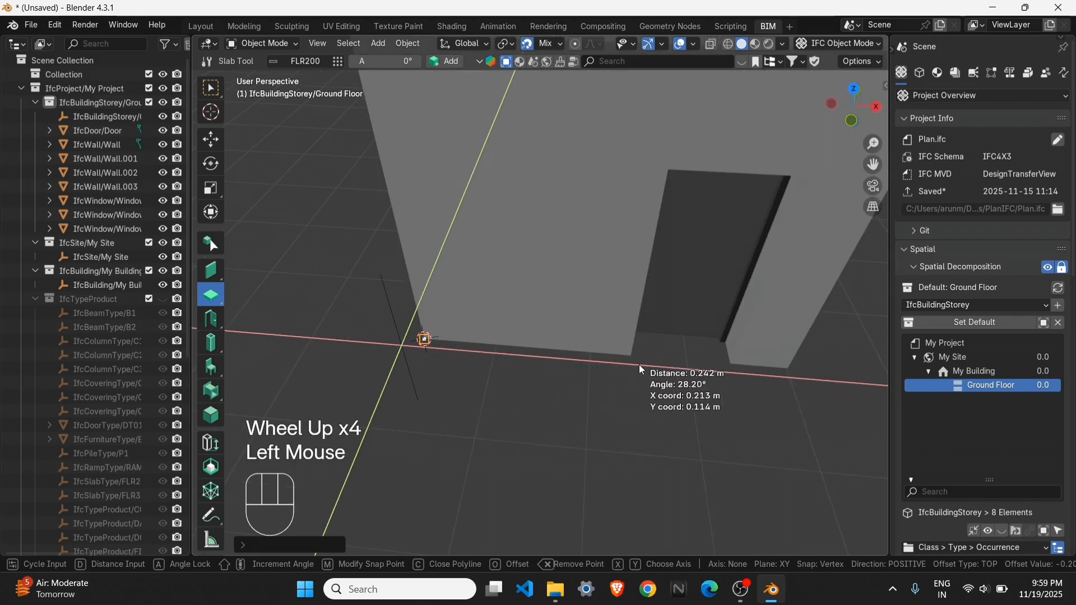
{"action": "key", "text": "x"}
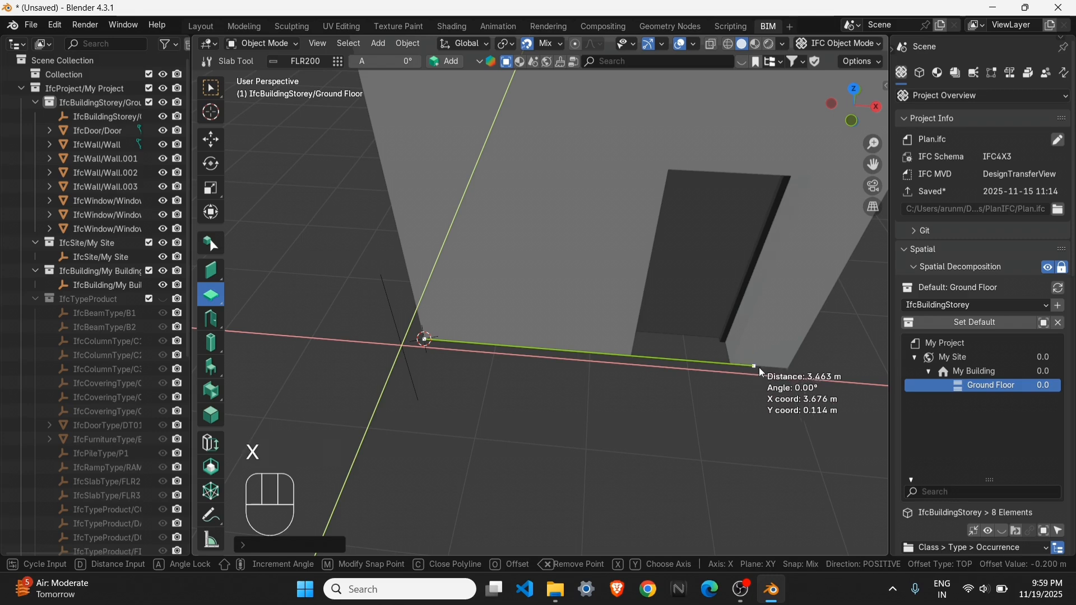
{"action": "left_click", "coordinate": [789, 369]}
Step: Draw the slab's second edge 3.8 m along Y to the next outer corner of the room
{"action": "scroll", "coordinate": [728, 365], "scroll_direction": "down", "scroll_amount": 3}
{"action": "middle_click_drag", "start_coordinate": [728, 365], "coordinate": [553, 371]}
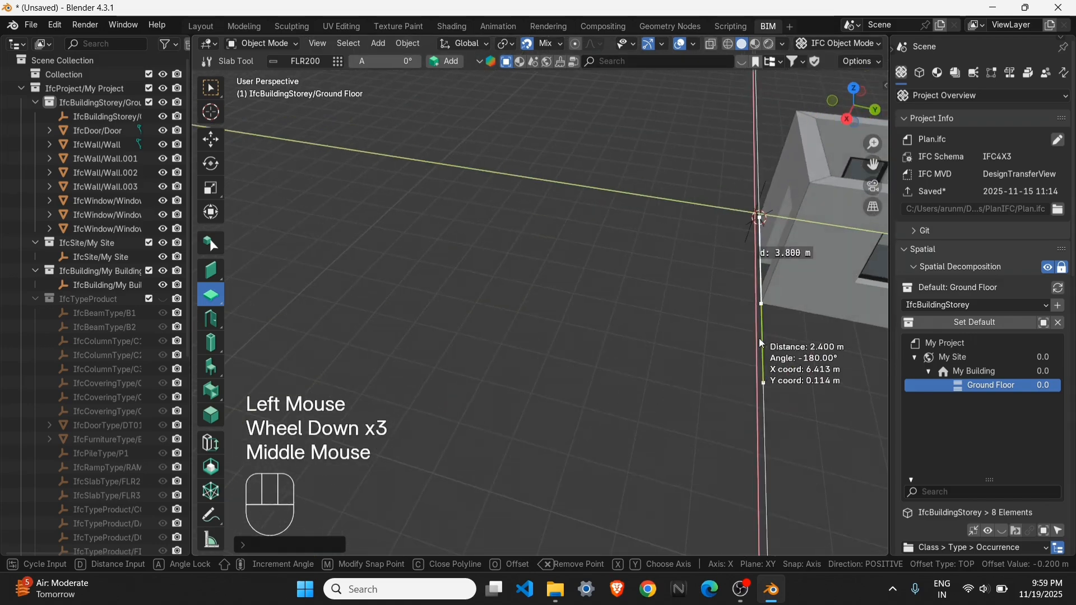
{"action": "middle_click_drag", "start_coordinate": [759, 338], "coordinate": [437, 342], "text": "shift"}
{"action": "key", "text": "y"}
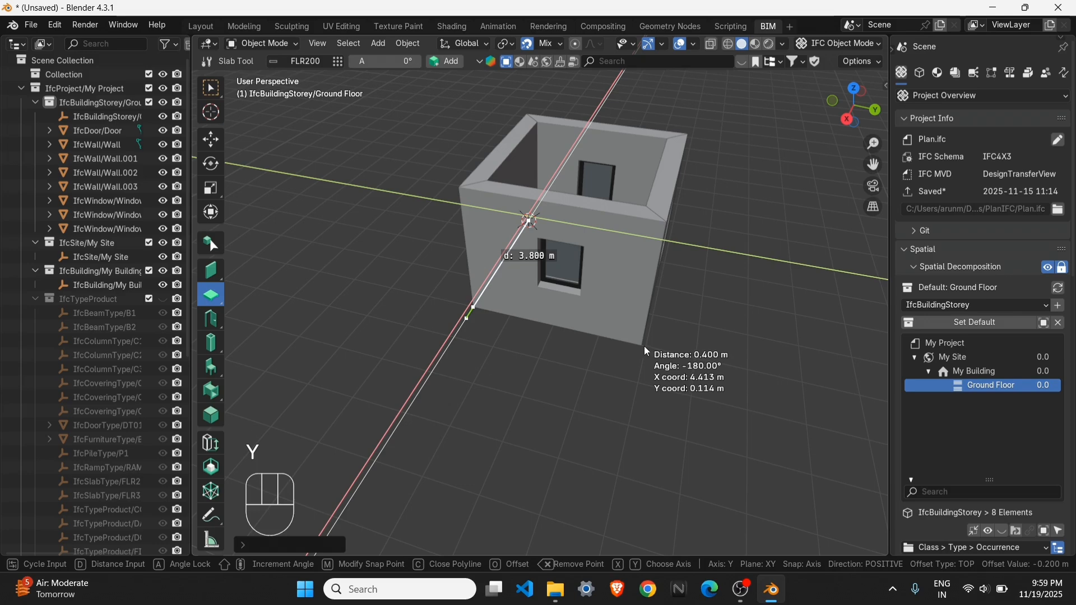
{"action": "scroll", "coordinate": [643, 349], "scroll_direction": "up", "scroll_amount": 2}
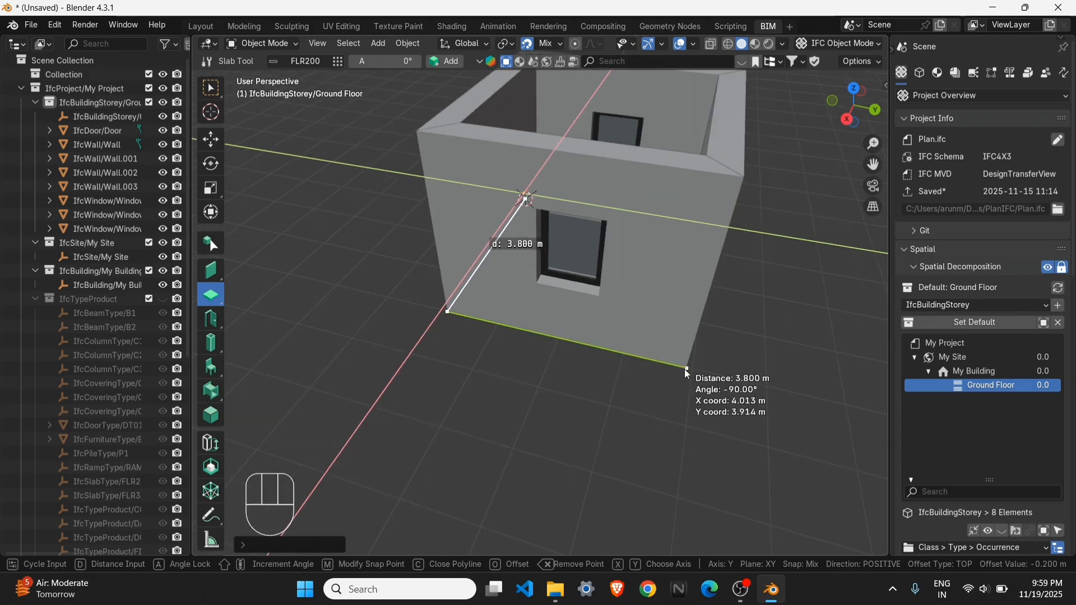
{"action": "left_click", "coordinate": [689, 369]}
Step: Draw the slab's third edge 3.8 m back along X to the last outer corner and finish the slab
{"action": "scroll", "coordinate": [670, 363], "scroll_direction": "down", "scroll_amount": 2}
{"action": "middle_click_drag", "start_coordinate": [672, 364], "coordinate": [524, 351]}
{"action": "scroll", "coordinate": [525, 351], "scroll_direction": "up", "scroll_amount": 2}
{"action": "key", "text": "x"}
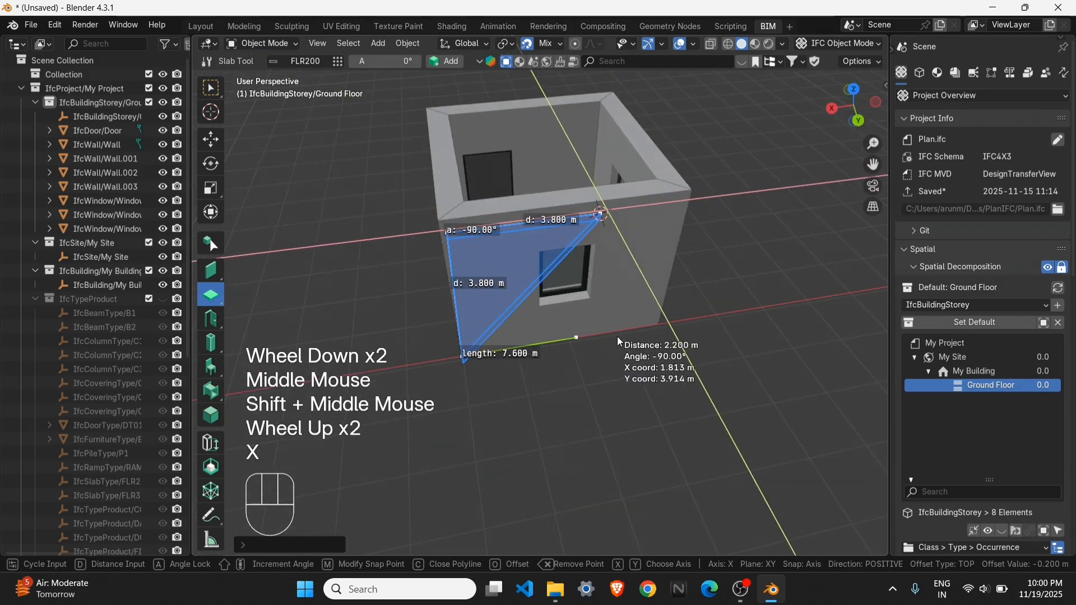
{"action": "left_click", "coordinate": [661, 327]}
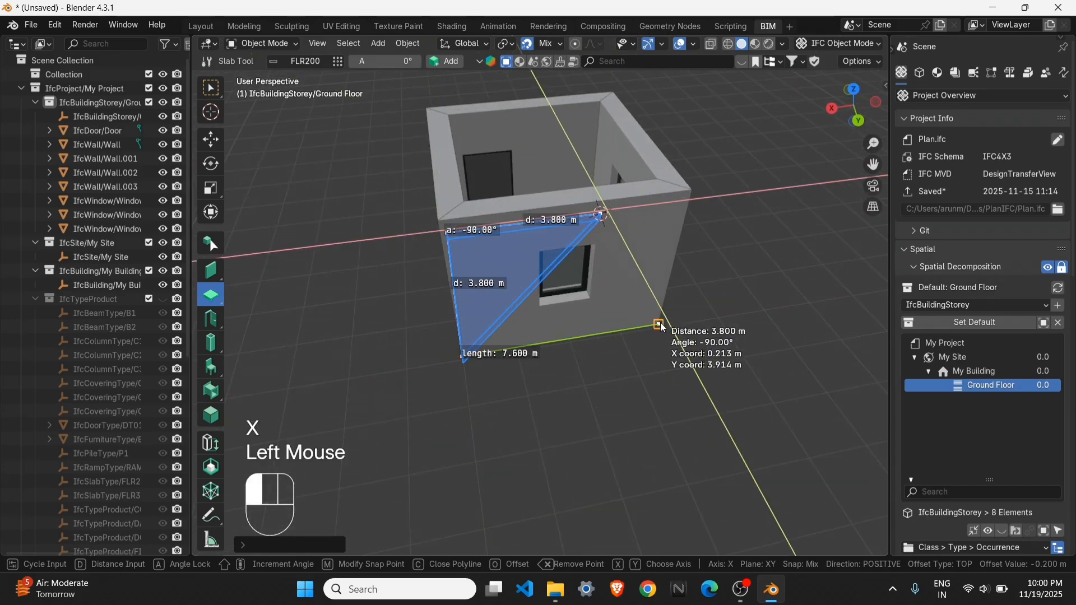
{"action": "scroll", "coordinate": [641, 338], "scroll_direction": "down", "scroll_amount": 1}
{"action": "middle_click_drag", "start_coordinate": [641, 338], "coordinate": [580, 338]}
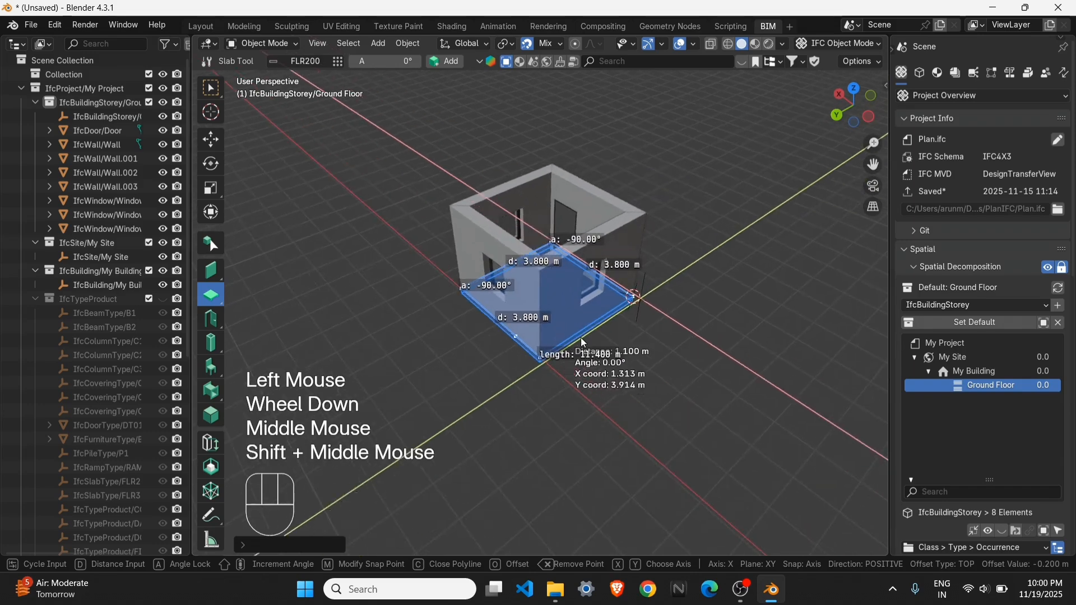
{"action": "scroll", "coordinate": [585, 341], "scroll_direction": "up", "scroll_amount": 2}
{"action": "key", "text": "Return"}
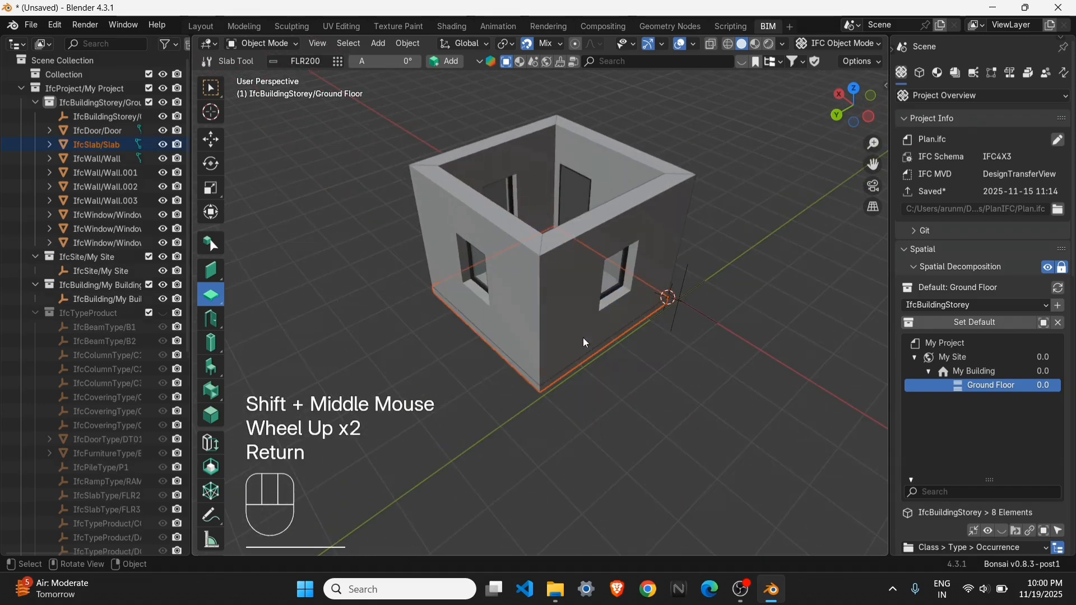
Step: Select the new floor slab and examine how it fits beneath the walls from inside and outside the room
{"action": "scroll", "coordinate": [585, 342], "scroll_direction": "up", "scroll_amount": 2}
{"action": "middle_click_drag", "start_coordinate": [547, 376], "coordinate": [731, 420]}
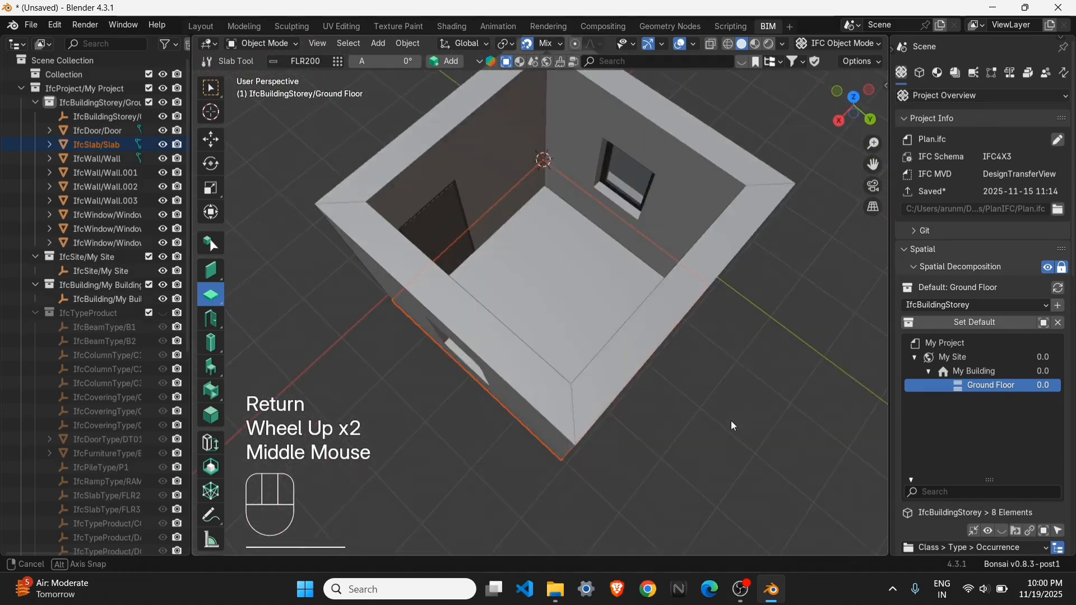
{"action": "left_click", "coordinate": [539, 257]}
{"action": "scroll", "coordinate": [530, 345], "scroll_direction": "down", "scroll_amount": 2}
{"action": "middle_click_drag", "start_coordinate": [531, 350], "coordinate": [475, 360]}
{"action": "key", "text": "grave"}
{"action": "scroll", "coordinate": [560, 314], "scroll_direction": "up", "scroll_amount": 3}
{"action": "left_click", "coordinate": [595, 343]}
{"action": "scroll", "coordinate": [591, 331], "scroll_direction": "down", "scroll_amount": 1}
{"action": "scroll", "coordinate": [584, 313], "scroll_direction": "down", "scroll_amount": 1}
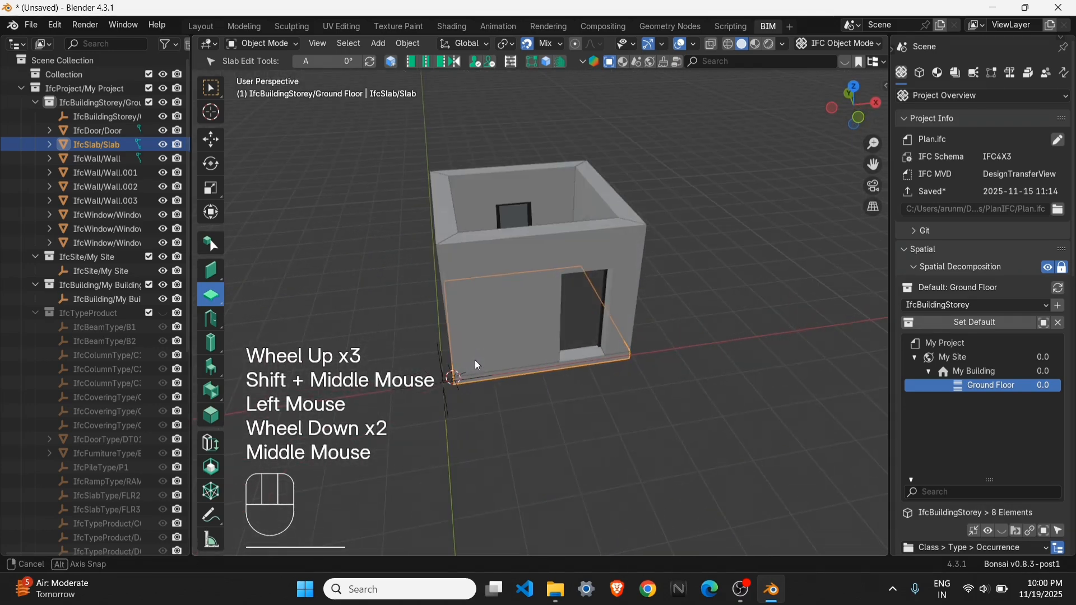
{"action": "scroll", "coordinate": [526, 275], "scroll_direction": "down", "scroll_amount": 1}
{"action": "scroll", "coordinate": [530, 280], "scroll_direction": "down", "scroll_amount": 1, "text": "shift"}
{"action": "middle_click_drag", "start_coordinate": [529, 280], "coordinate": [565, 310], "text": "shift"}
{"action": "middle_click_drag", "start_coordinate": [636, 324], "coordinate": [524, 264], "text": "shift"}
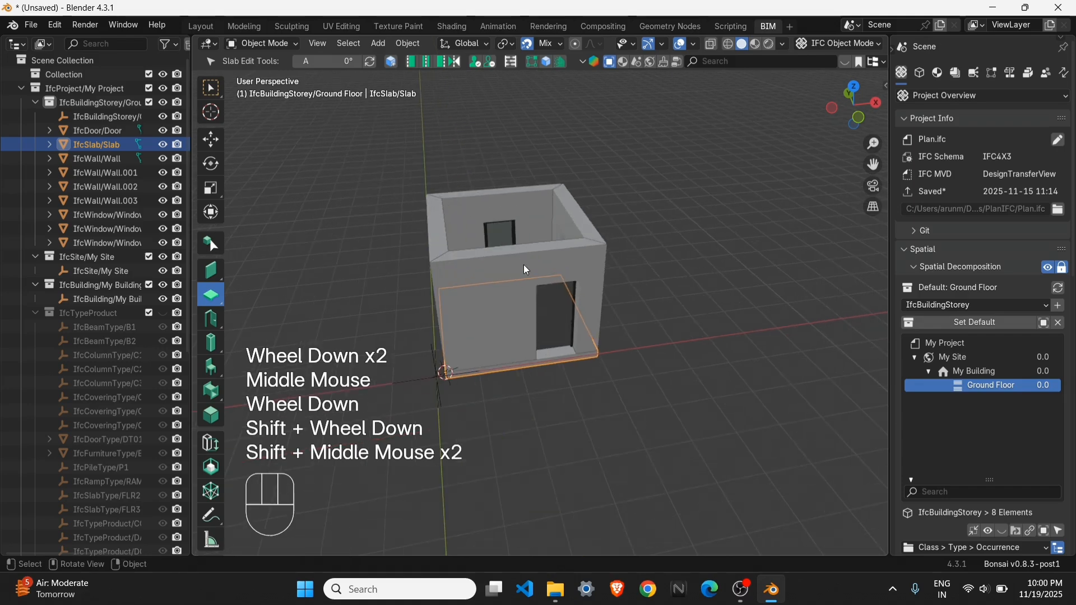
{"action": "scroll", "coordinate": [552, 278], "scroll_direction": "down", "scroll_amount": 1}
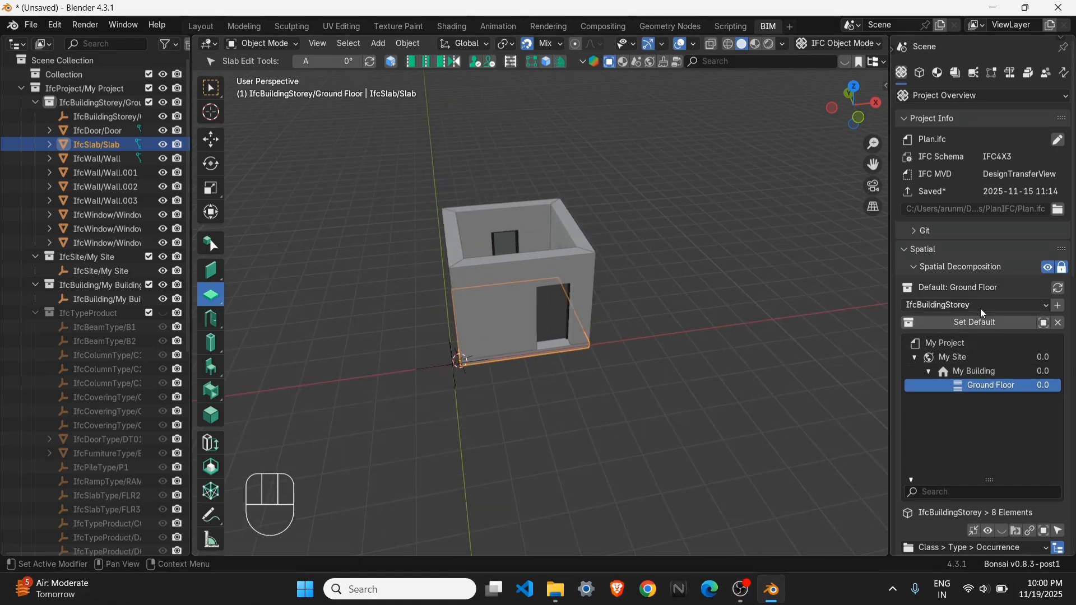
Step: Add an IfcBuildingStorey named "Roof Level" under My Building in the spatial decomposition
{"action": "left_click", "coordinate": [980, 359]}
{"action": "left_click", "coordinate": [980, 370]}
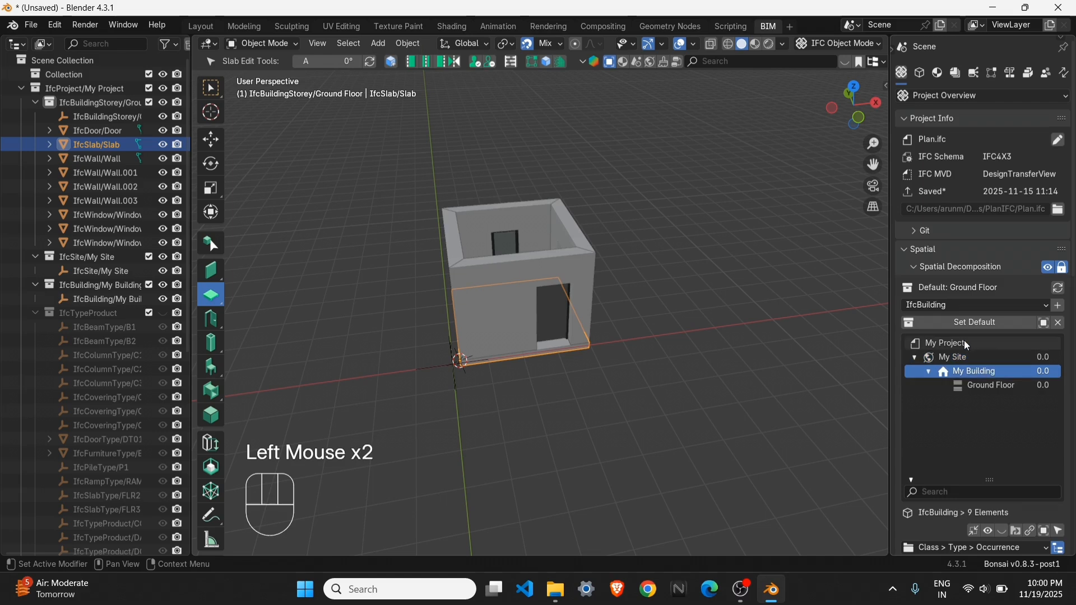
{"action": "left_click", "coordinate": [1027, 307]}
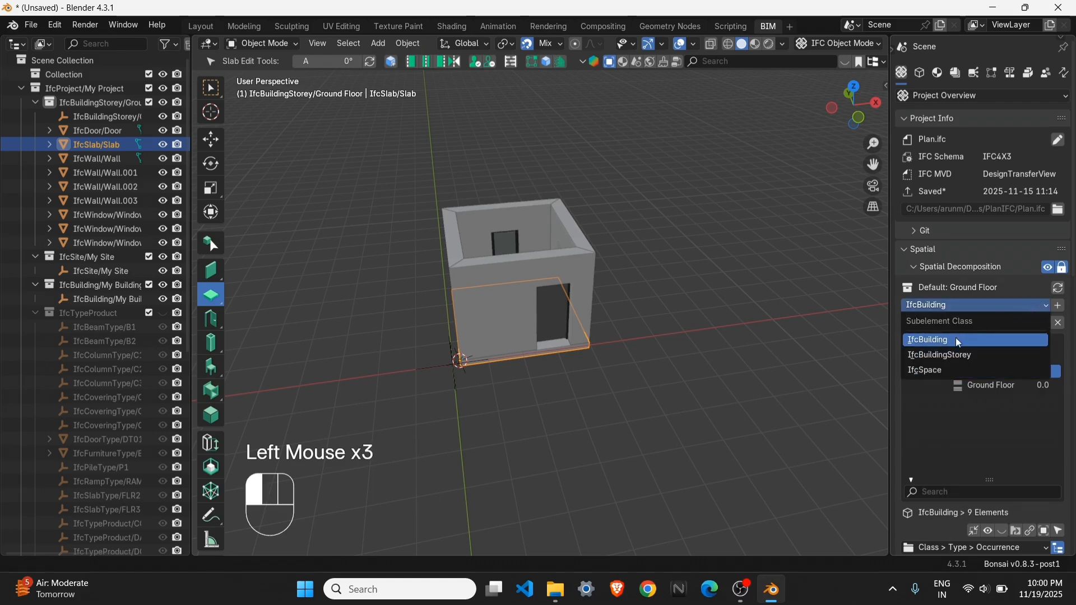
{"action": "left_click", "coordinate": [951, 354]}
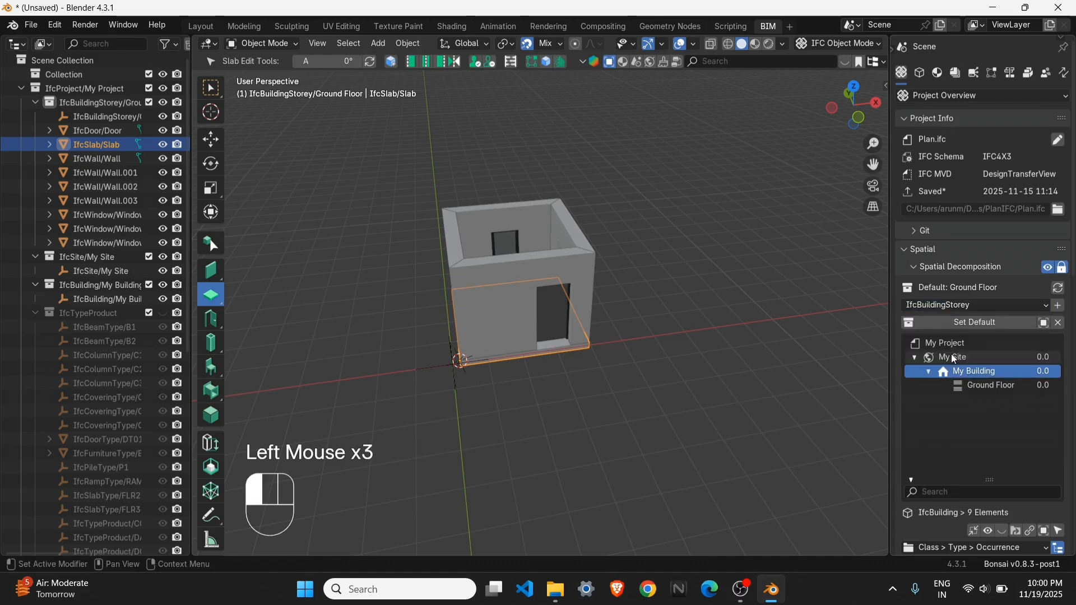
{"action": "left_click", "coordinate": [1060, 307]}
{"action": "left_click", "coordinate": [1001, 319]}
{"action": "type", "text": "R"}
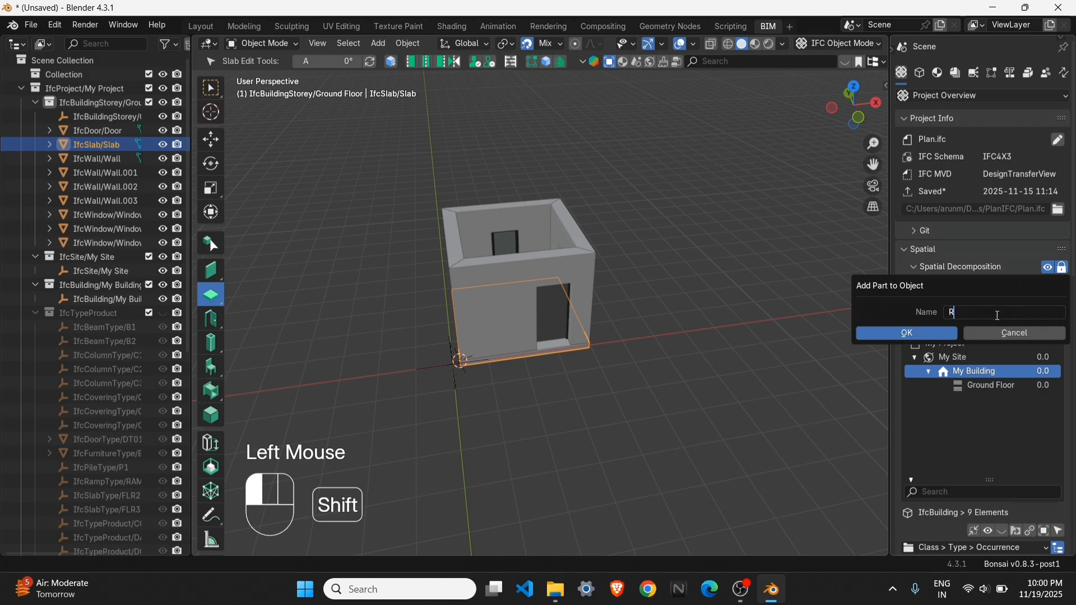
{"action": "type", "text": "oof Level"}
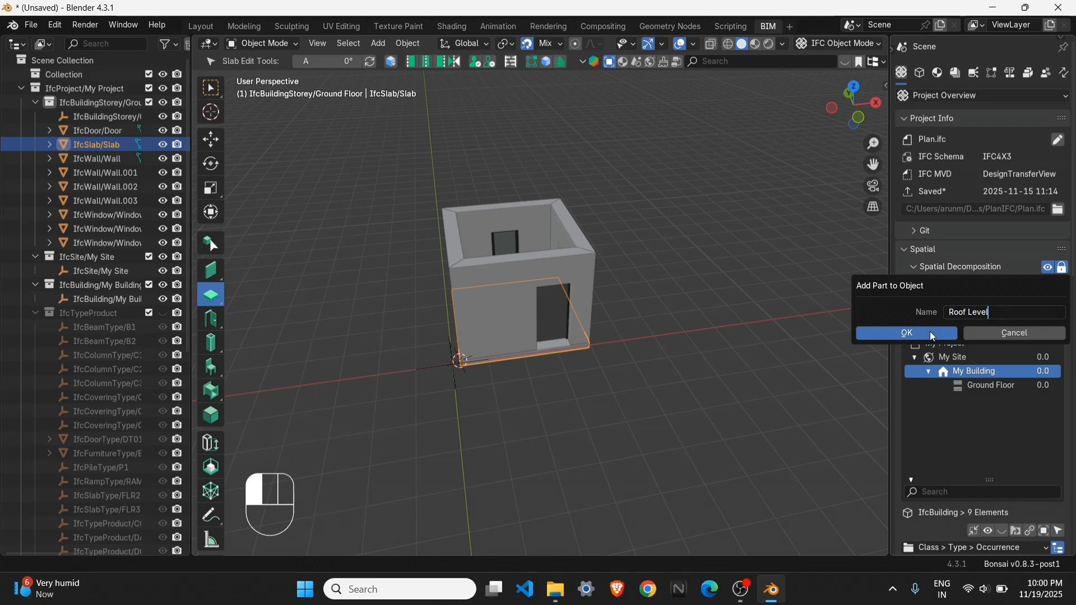
{"action": "left_click", "coordinate": [930, 331]}
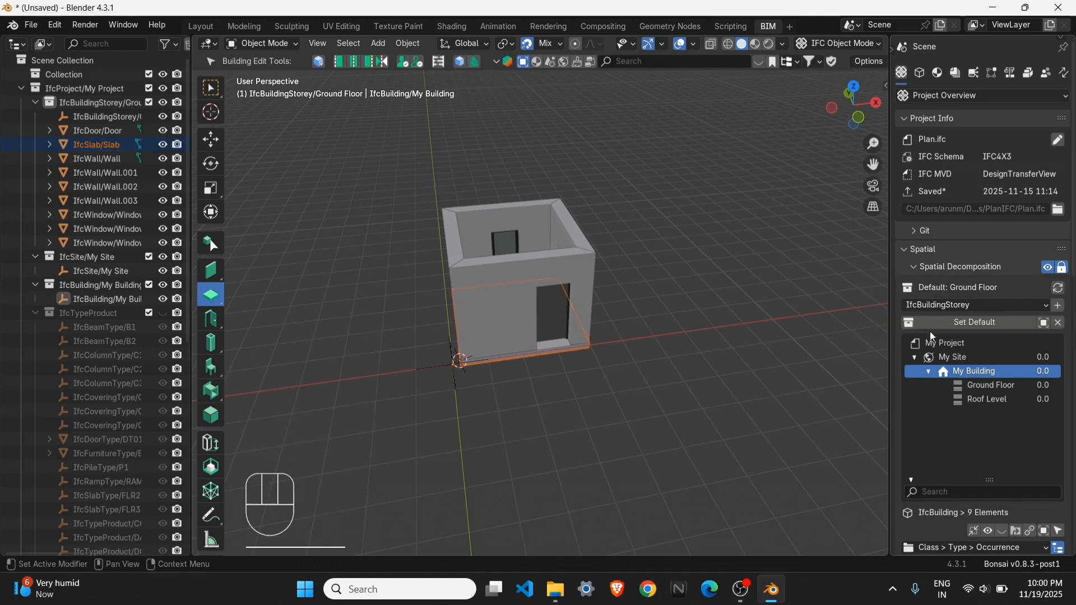
Step: Set the Roof Level storey's elevation to 3
{"action": "double_click", "coordinate": [1047, 400]}
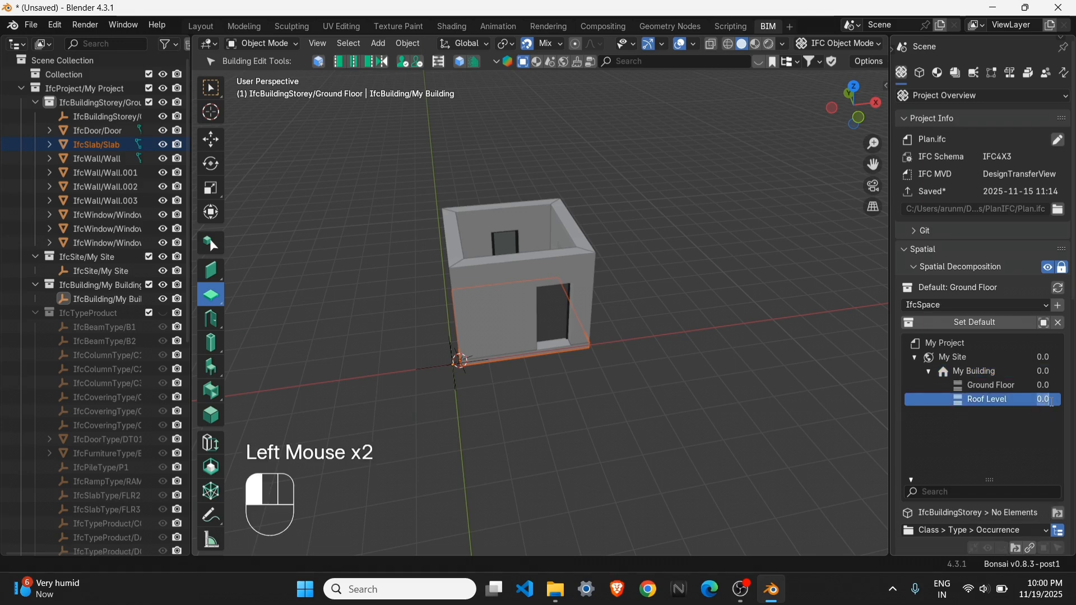
{"action": "type", "text": "3"}
{"action": "key", "text": "Return"}
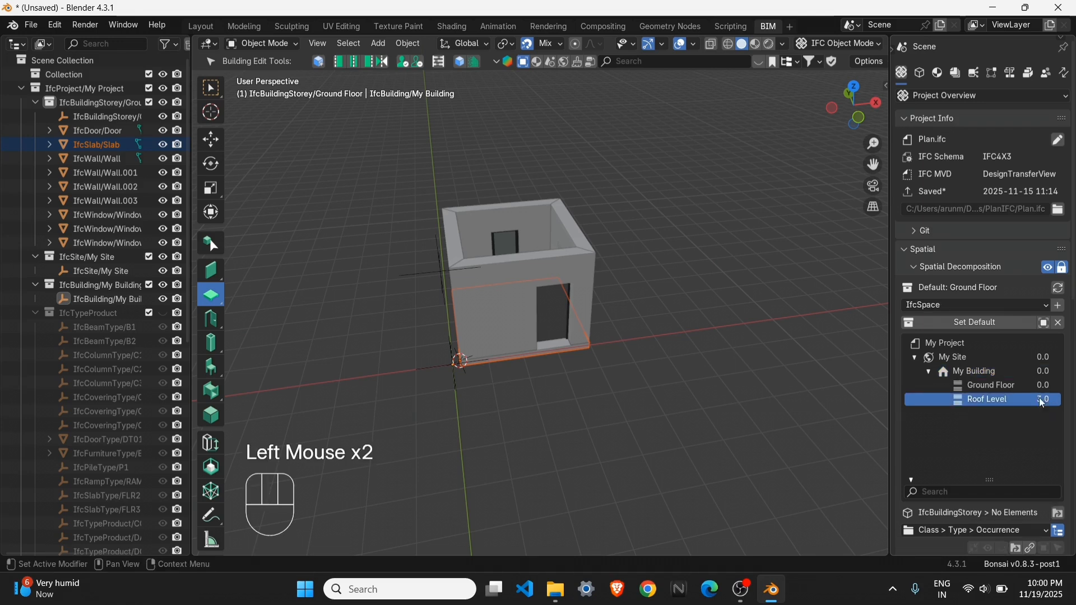
Step: Activate the Roof Tool and make Roof Level the default storey for new elements
{"action": "left_click", "coordinate": [525, 267]}
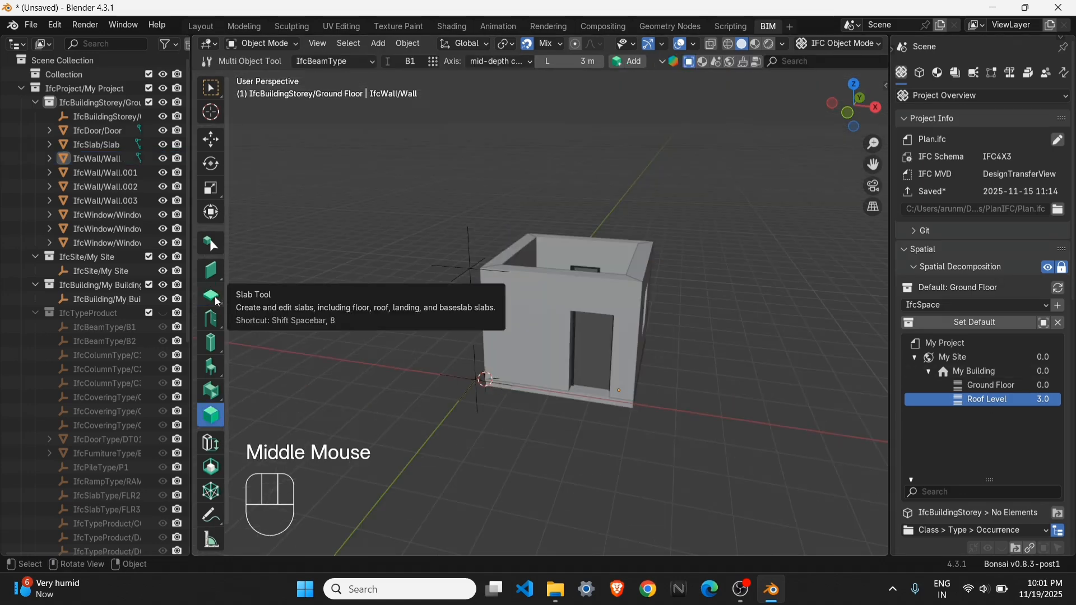
{"action": "left_click", "coordinate": [217, 301]}
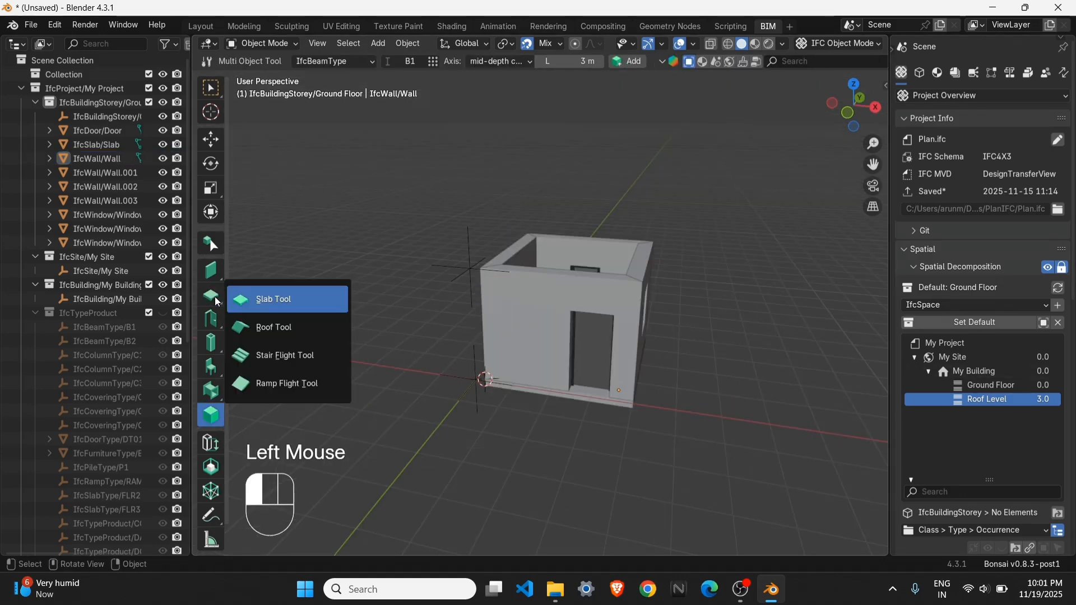
{"action": "left_click", "coordinate": [272, 332]}
{"action": "scroll", "coordinate": [356, 307], "scroll_direction": "down", "scroll_amount": 2}
{"action": "middle_click_drag", "start_coordinate": [357, 308], "coordinate": [395, 311], "text": "shift"}
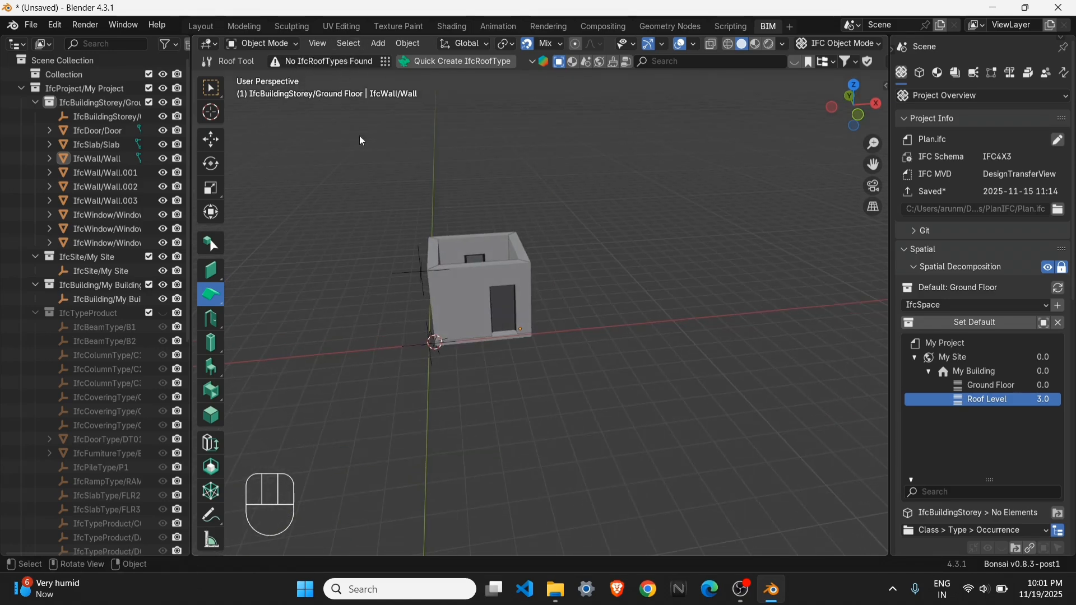
{"action": "scroll", "coordinate": [382, 115], "scroll_direction": "up", "scroll_amount": 1}
{"action": "middle_click_drag", "start_coordinate": [385, 116], "coordinate": [408, 139], "text": "shift"}
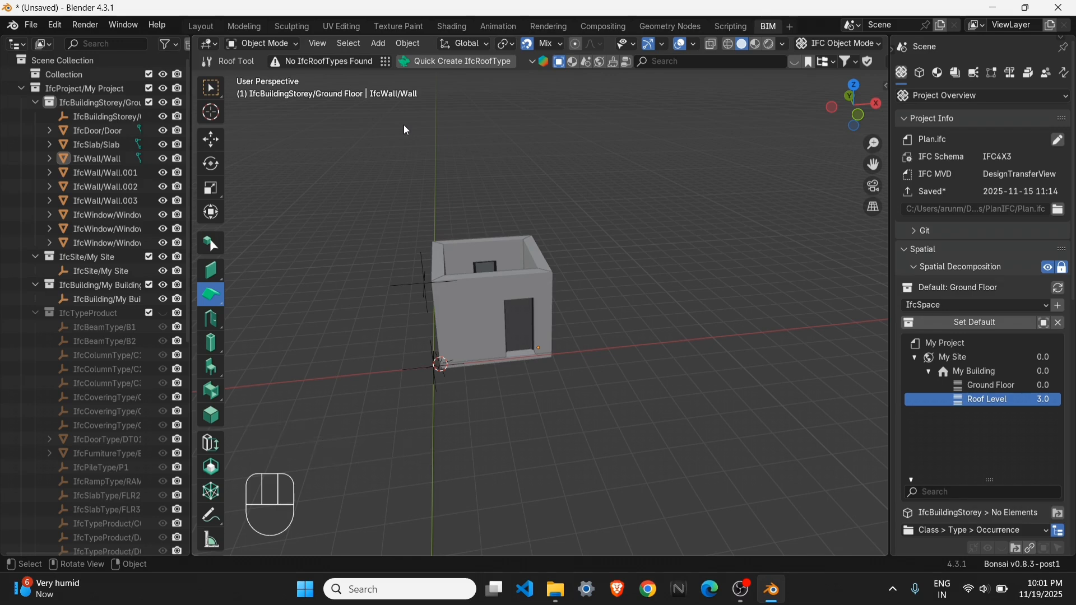
{"action": "left_click", "coordinate": [982, 406]}
{"action": "left_click", "coordinate": [970, 323]}
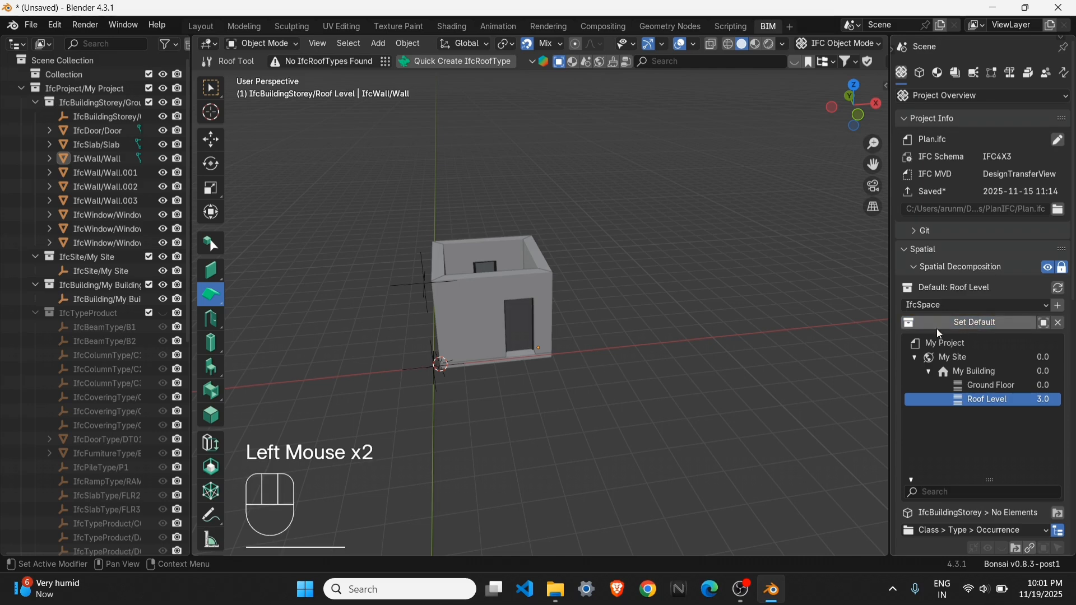
Step: Quick-create an IfcRoofType and place the 3D cursor at the room's upper outer corner near the origin
{"action": "left_click", "coordinate": [472, 66]}
{"action": "scroll", "coordinate": [432, 294], "scroll_direction": "up", "scroll_amount": 2}
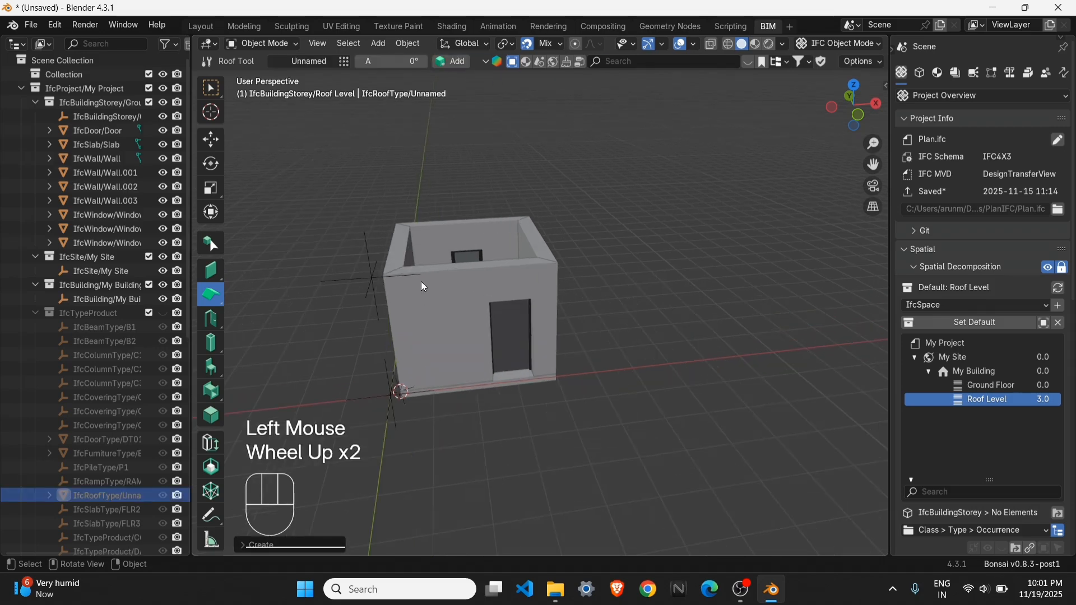
{"action": "key", "text": "grave"}
{"action": "scroll", "coordinate": [425, 196], "scroll_direction": "down", "scroll_amount": 1}
{"action": "middle_click_drag", "start_coordinate": [391, 176], "coordinate": [405, 200], "text": "shift"}
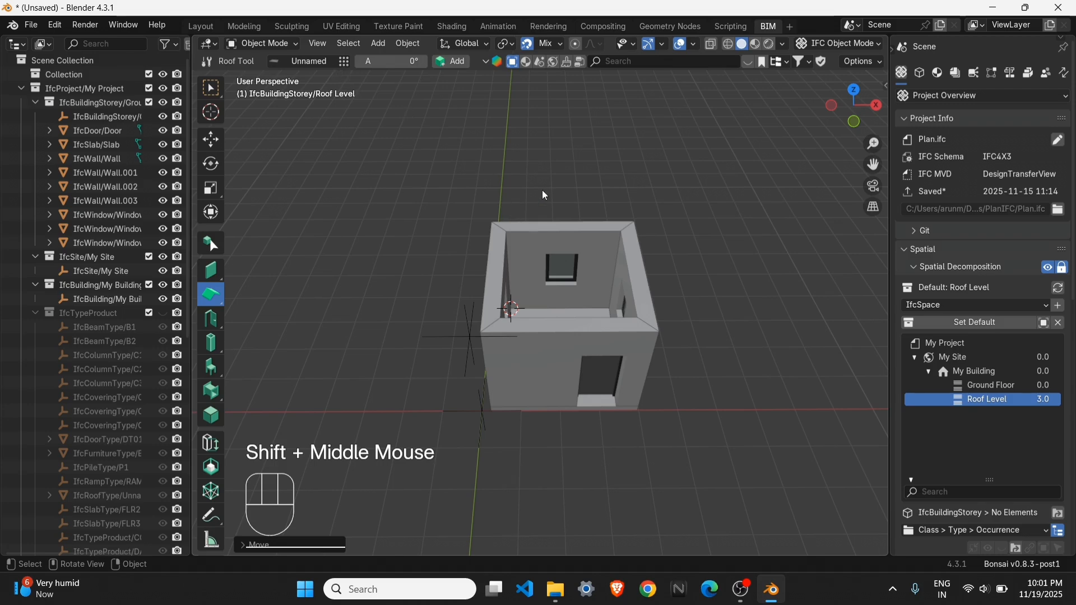
{"action": "right_click_drag", "start_coordinate": [465, 290], "coordinate": [482, 325], "text": "shift"}
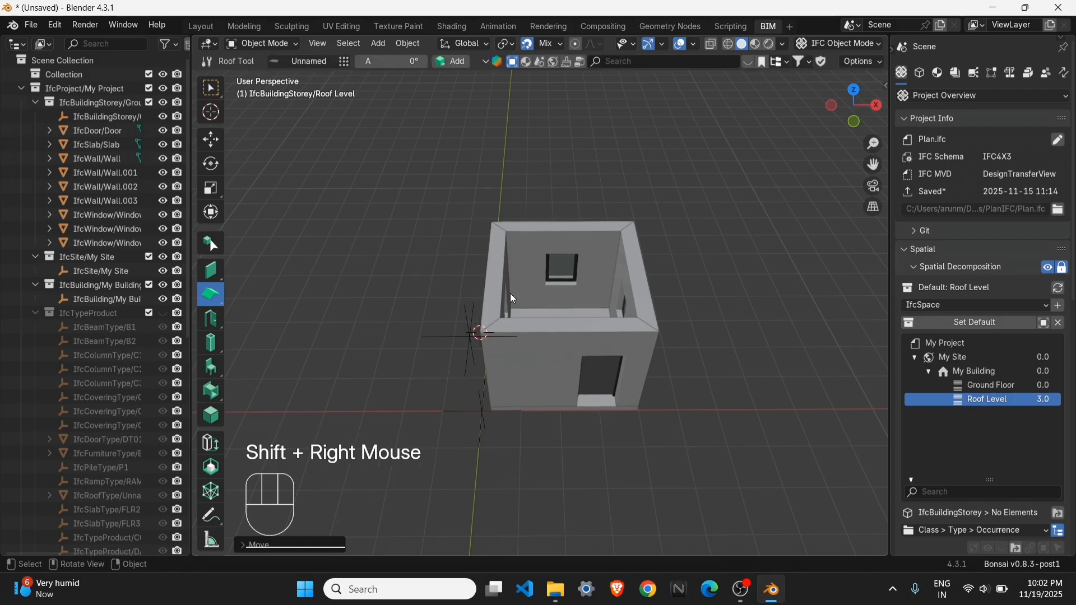
Step: Add a roof centred on the top of the rear wall, opposite the door wall
{"action": "scroll", "coordinate": [507, 303], "scroll_direction": "down", "scroll_amount": 2}
{"action": "middle_click_drag", "start_coordinate": [504, 305], "coordinate": [485, 297], "text": "shift"}
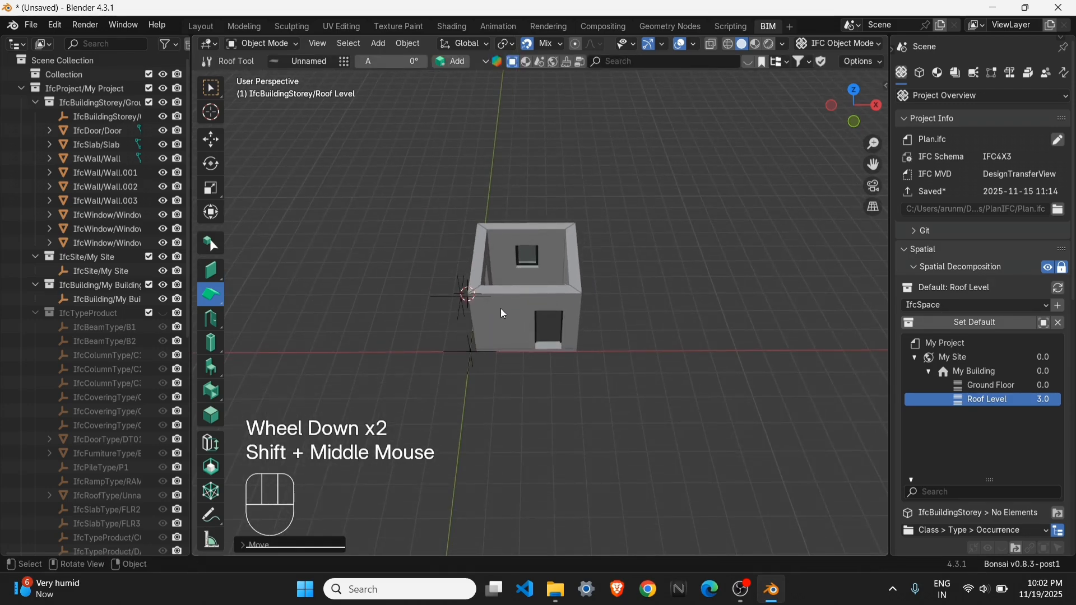
{"action": "key", "text": "shift+a"}
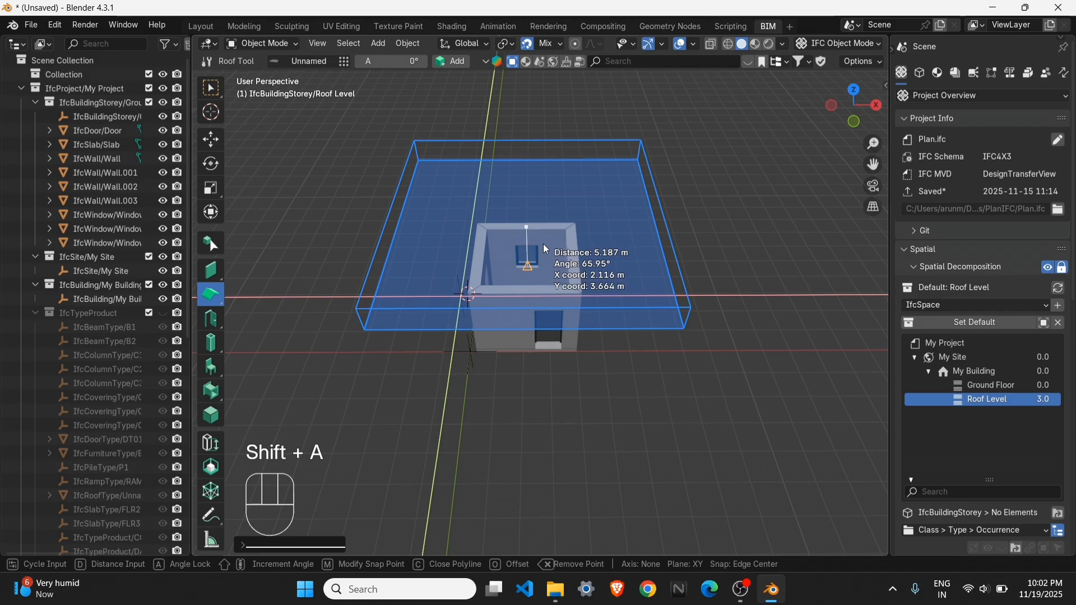
{"action": "left_click", "coordinate": [544, 245]}
{"action": "key", "text": "Escape"}
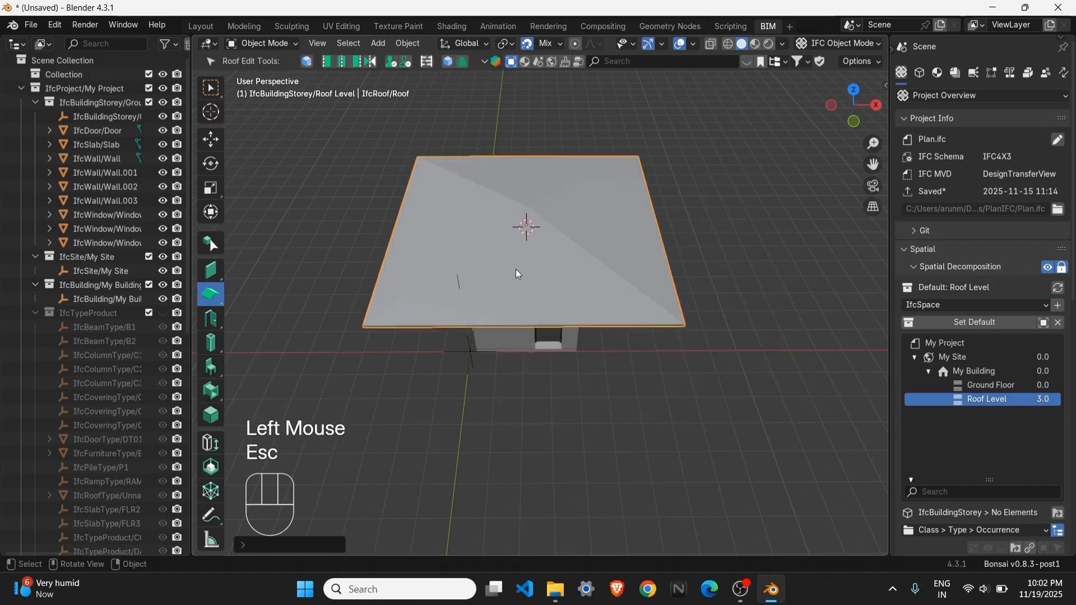
{"action": "scroll", "coordinate": [516, 269], "scroll_direction": "up", "scroll_amount": 2}
{"action": "middle_click_drag", "start_coordinate": [516, 263], "coordinate": [527, 282]}
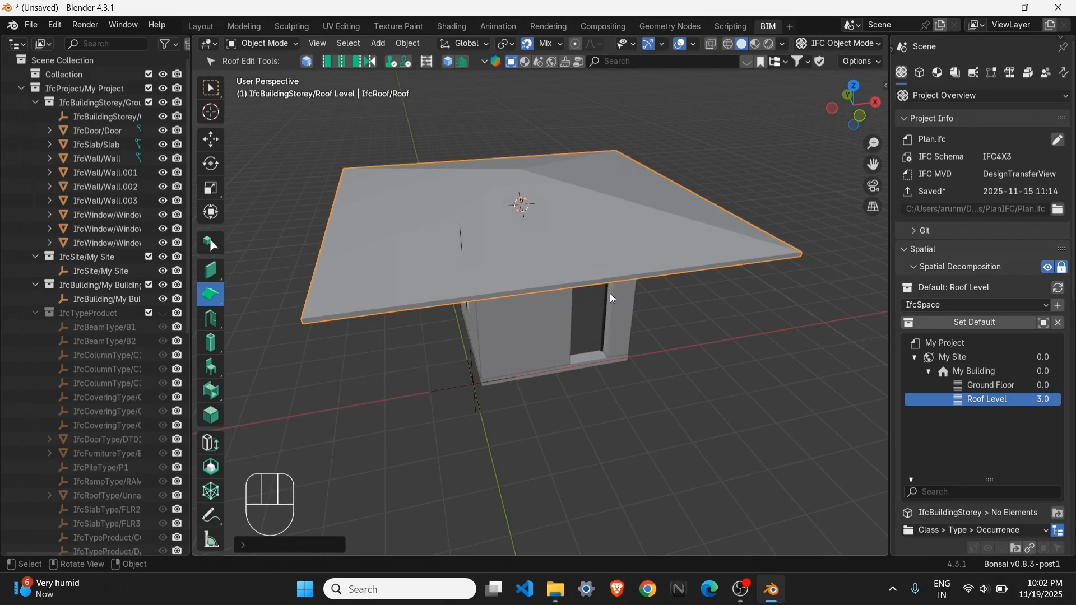
Step: View the new roof from the top and start editing its path
{"action": "key", "text": "grave"}
{"action": "left_click", "coordinate": [579, 216]}
{"action": "scroll", "coordinate": [578, 212], "scroll_direction": "down", "scroll_amount": 1}
{"action": "key", "text": "grave"}
{"action": "left_click", "coordinate": [571, 184]}
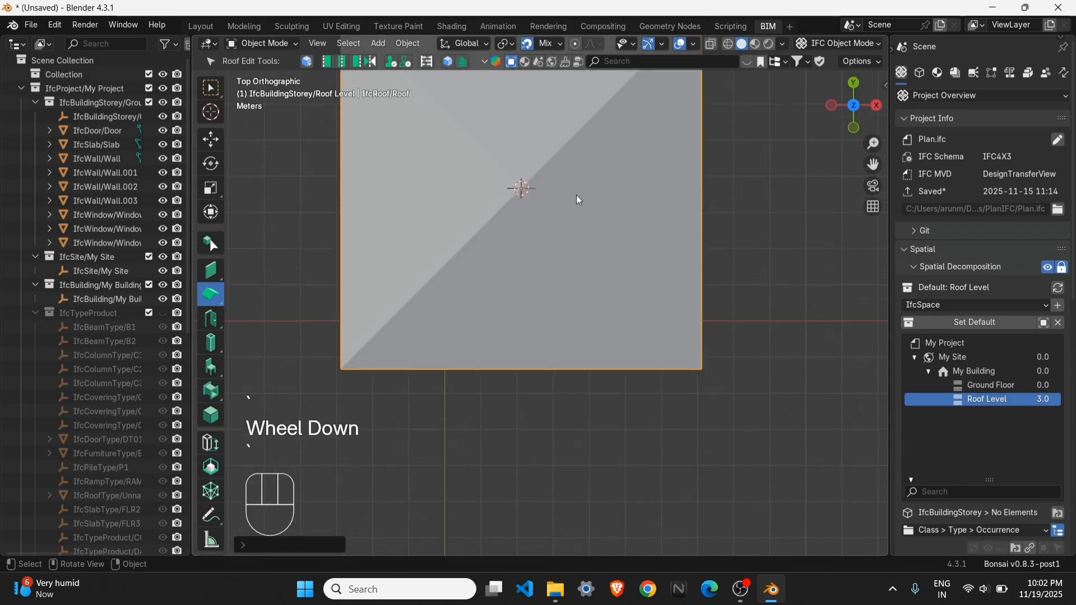
{"action": "scroll", "coordinate": [576, 198], "scroll_direction": "down", "scroll_amount": 1}
{"action": "middle_click_drag", "start_coordinate": [601, 264], "coordinate": [608, 284], "text": "shift"}
{"action": "scroll", "coordinate": [595, 256], "scroll_direction": "down", "scroll_amount": 1}
{"action": "key", "text": "Tab"}
{"action": "scroll", "coordinate": [594, 261], "scroll_direction": "up", "scroll_amount": 1}
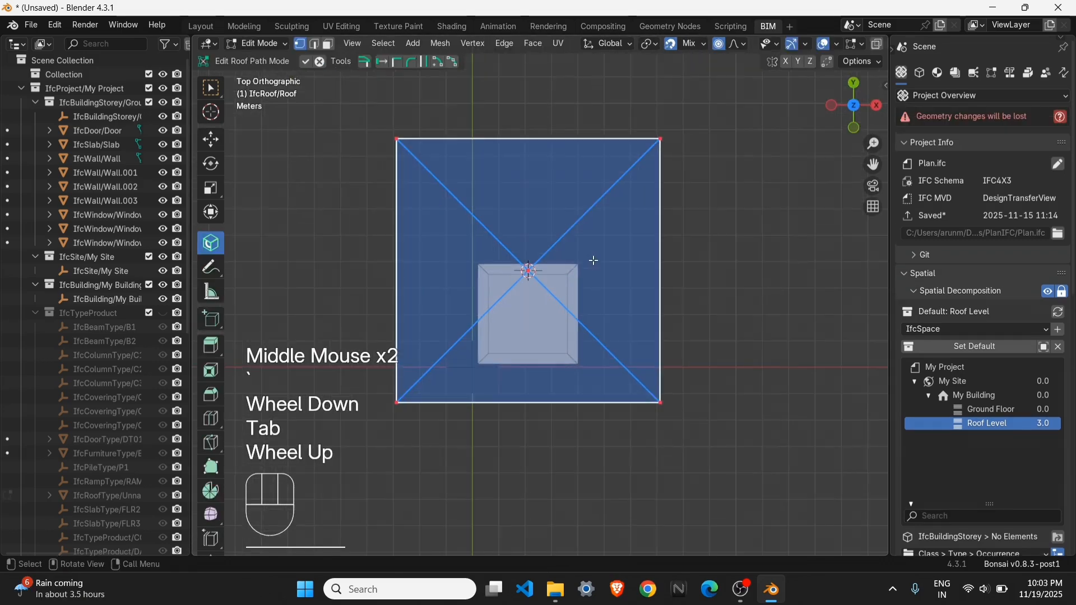
Step: Move the roof outline's +X edge inward about 3.1 m and its +Y edge inward to match the room's outer wall faces
{"action": "left_click_drag", "start_coordinate": [722, 456], "coordinate": [630, 106]}
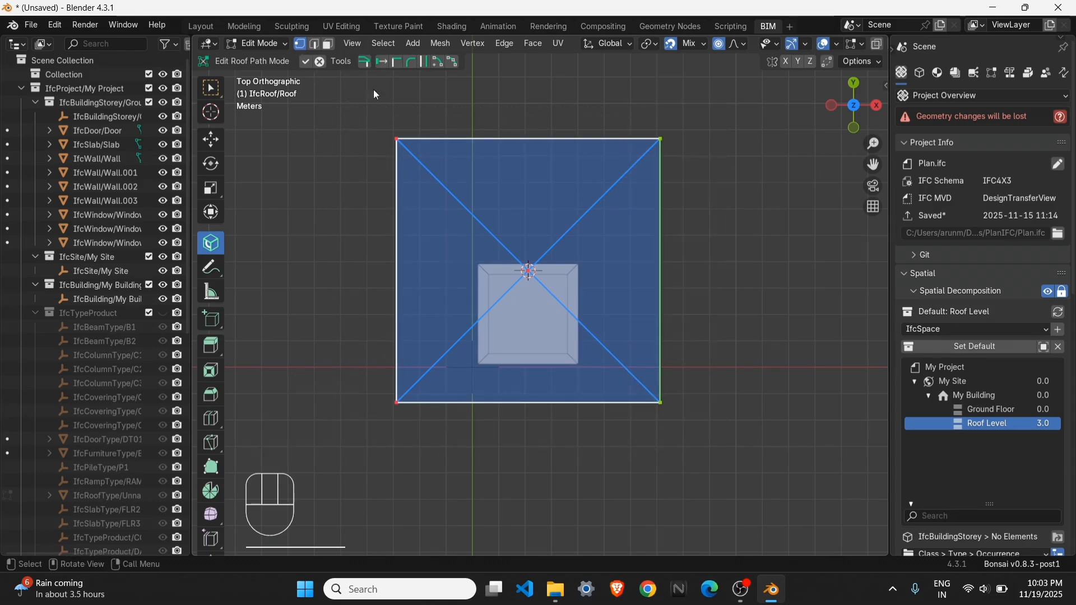
{"action": "key", "text": "g"}
{"action": "key", "text": "x"}
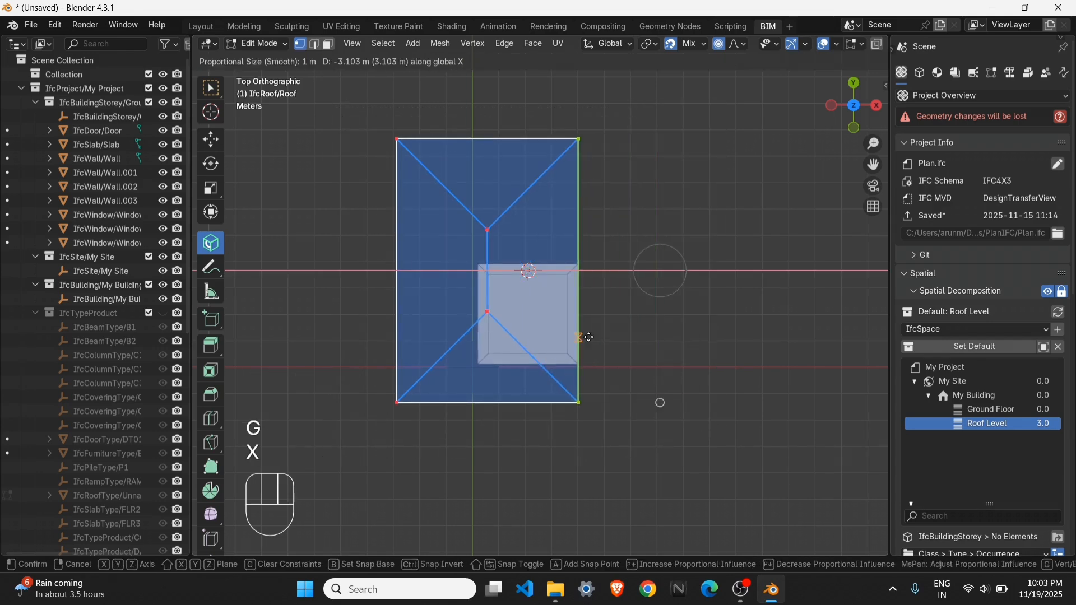
{"action": "left_click", "coordinate": [600, 337]}
{"action": "left_click", "coordinate": [482, 157]}
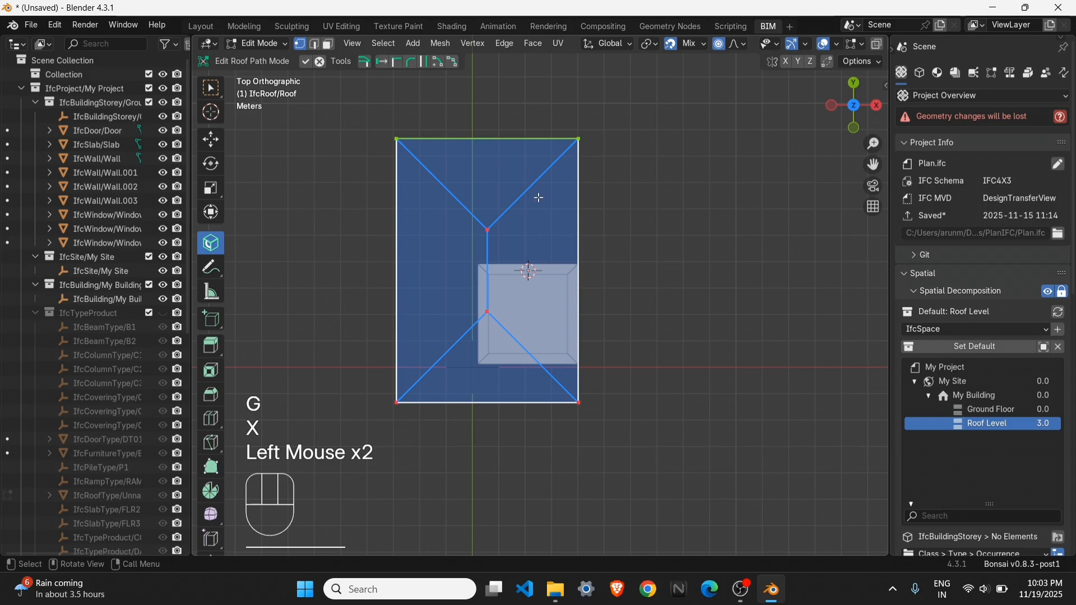
{"action": "key", "text": "g"}
{"action": "key", "text": "y"}
{"action": "left_click", "coordinate": [539, 324]}
Step: Move the roof outline's -X edge inward about 3.1 m and its -Y edge inward to match the room's outer wall faces
{"action": "left_click_drag", "start_coordinate": [452, 431], "coordinate": [386, 253]}
{"action": "key", "text": "g"}
{"action": "key", "text": "x"}
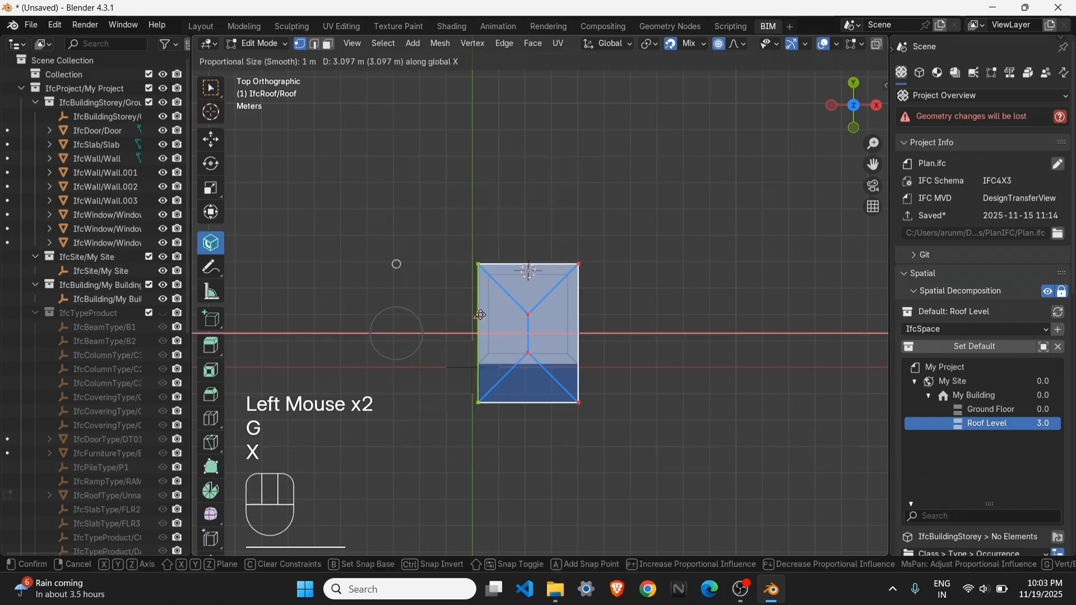
{"action": "left_click", "coordinate": [480, 315]}
{"action": "left_click_drag", "start_coordinate": [617, 433], "coordinate": [471, 381]}
{"action": "key", "text": "g"}
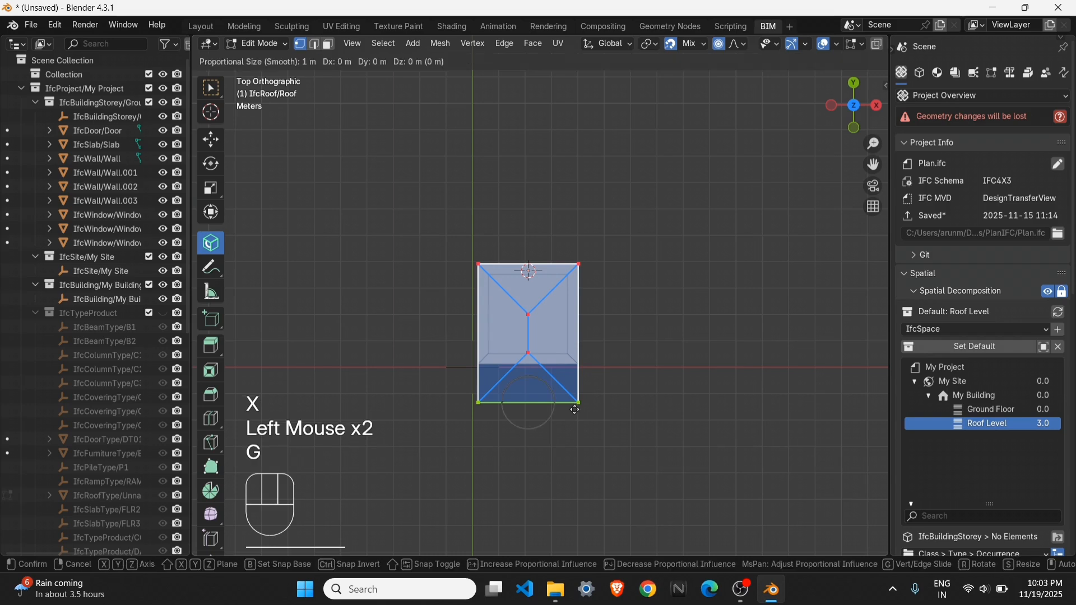
{"action": "key", "text": "y"}
{"action": "middle_click_drag", "start_coordinate": [586, 398], "coordinate": [536, 343], "text": "shift"}
{"action": "scroll", "coordinate": [538, 293], "scroll_direction": "up", "scroll_amount": 2}
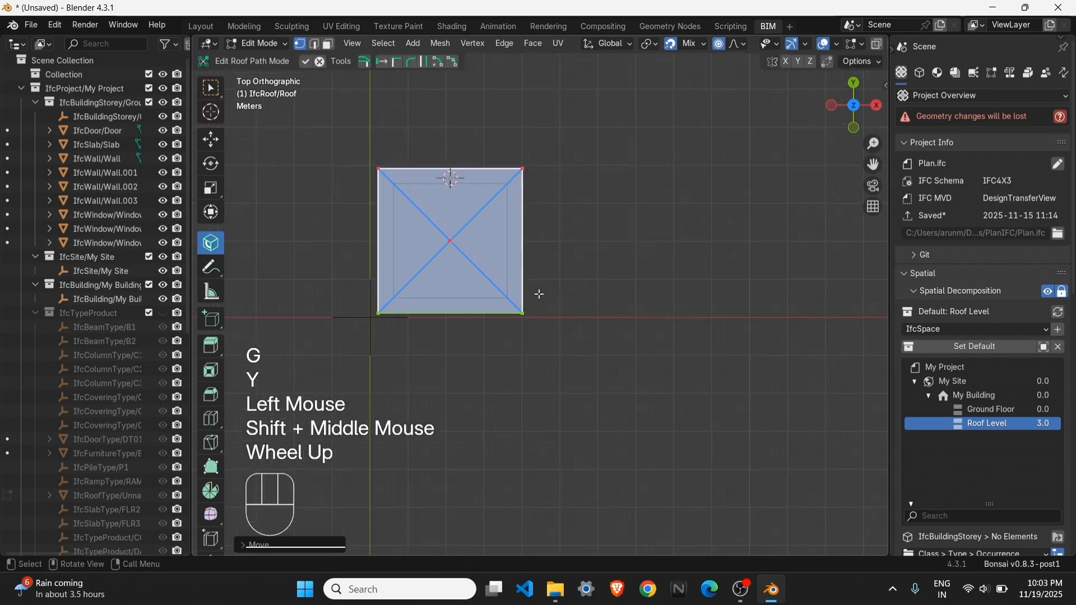
Step: Extend the roof outline's +X edge 0.6 m outward along X beyond the wall
{"action": "middle_click_drag", "start_coordinate": [491, 299], "coordinate": [566, 344], "text": "shift"}
{"action": "left_click_drag", "start_coordinate": [607, 399], "coordinate": [571, 181]}
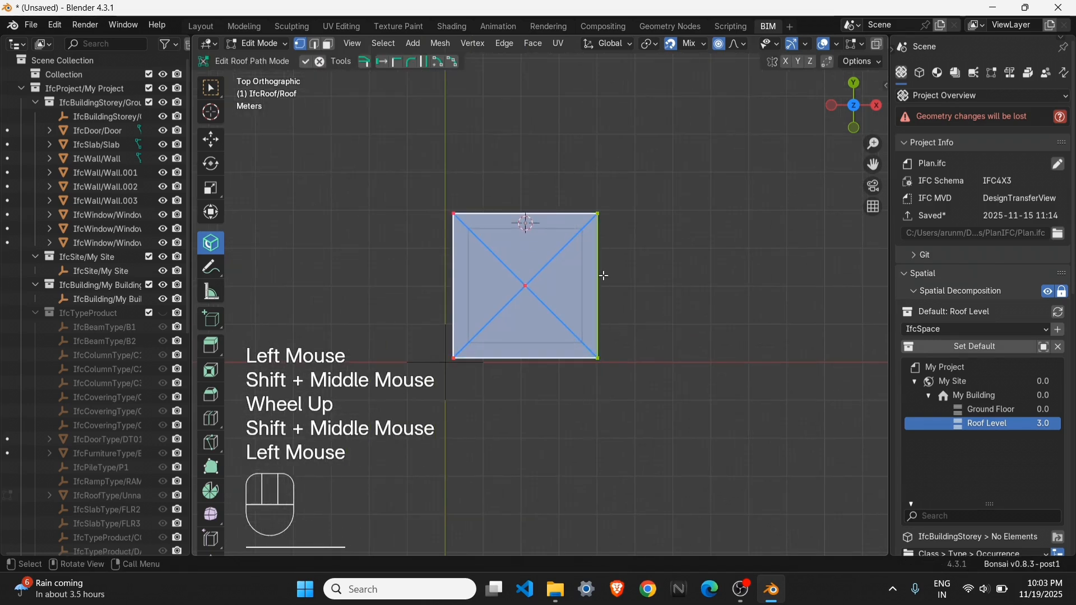
{"action": "key", "text": "g"}
{"action": "key", "text": "x"}
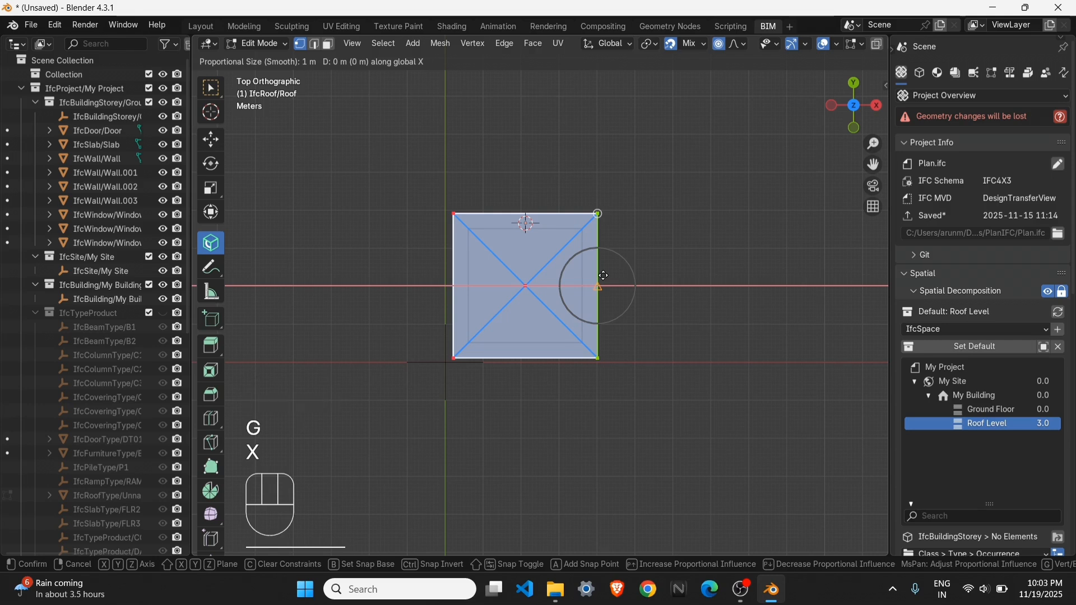
{"action": "type", "text": ".6"}
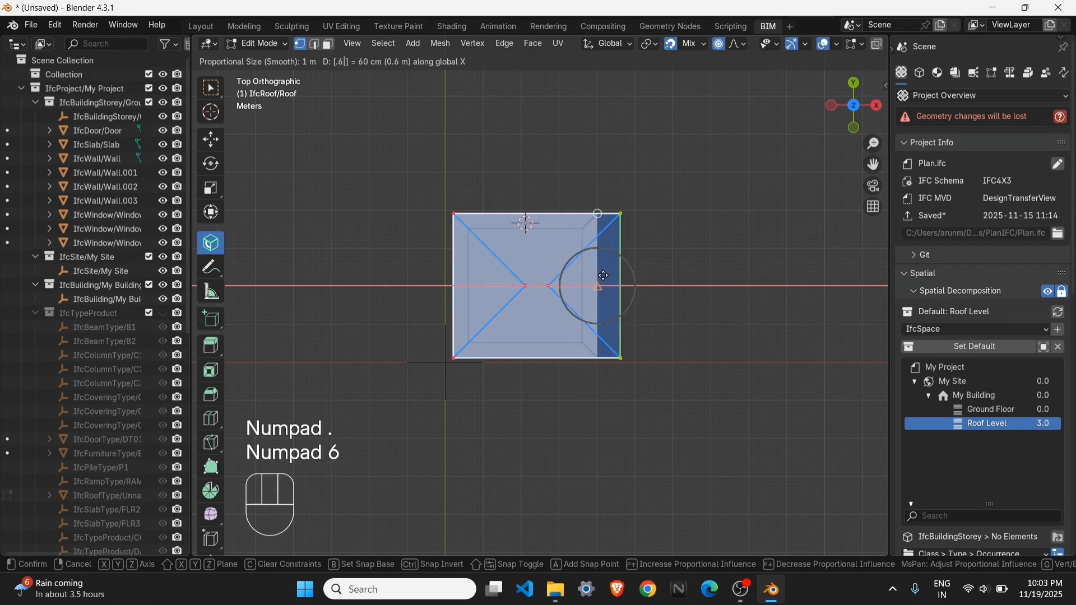
{"action": "key", "text": "KP_Enter"}
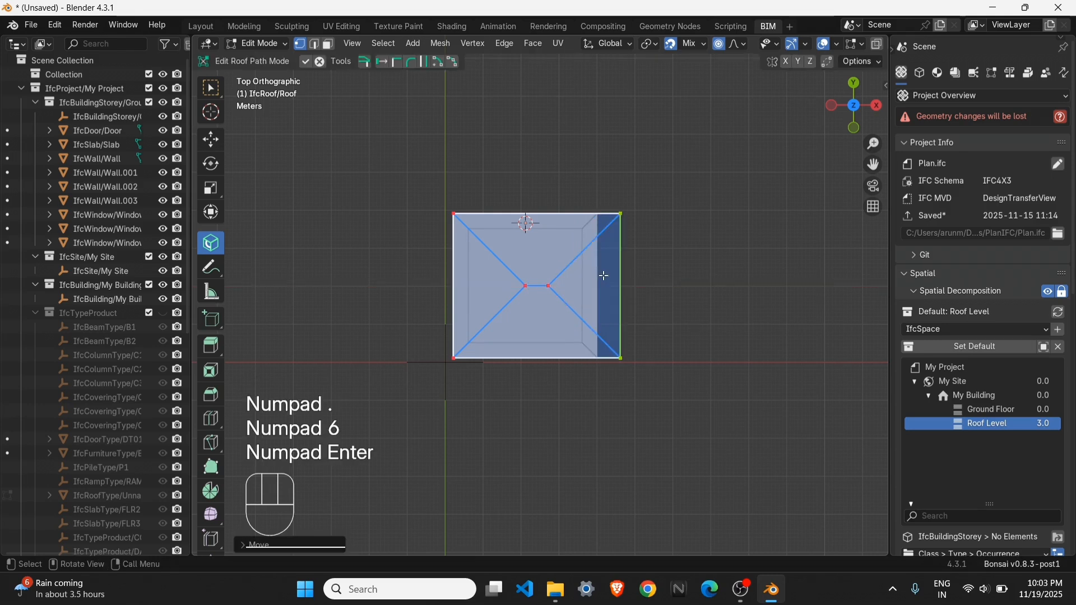
Step: Shift the roof outline's -X edge by -0.6 m along X to form an overhang past the wall
{"action": "left_click_drag", "start_coordinate": [468, 401], "coordinate": [349, 81]}
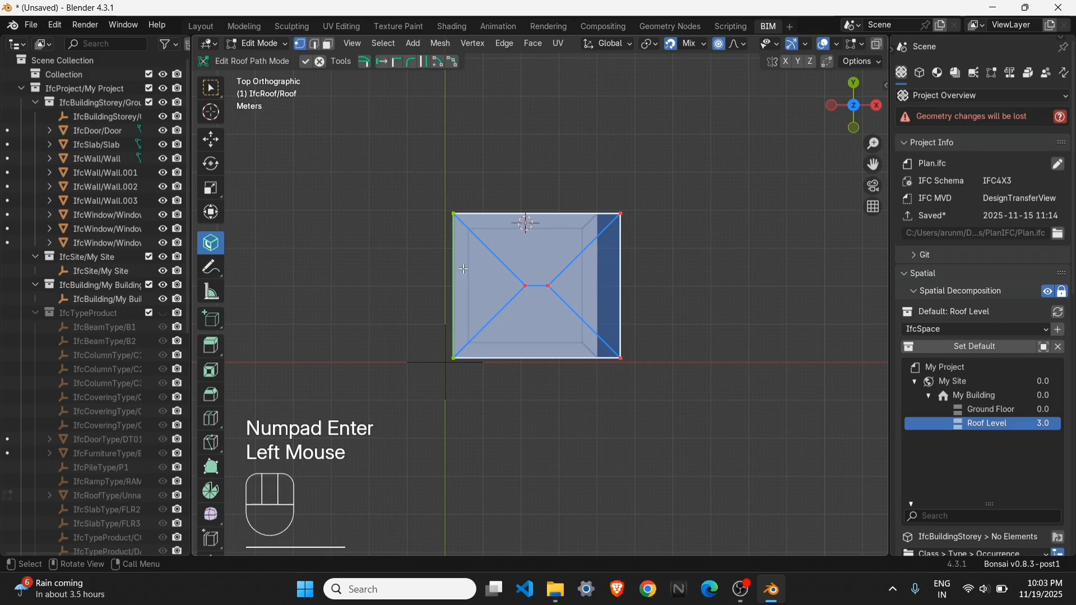
{"action": "key", "text": "g"}
{"action": "key", "text": "x"}
{"action": "key", "text": "KP_Subtract"}
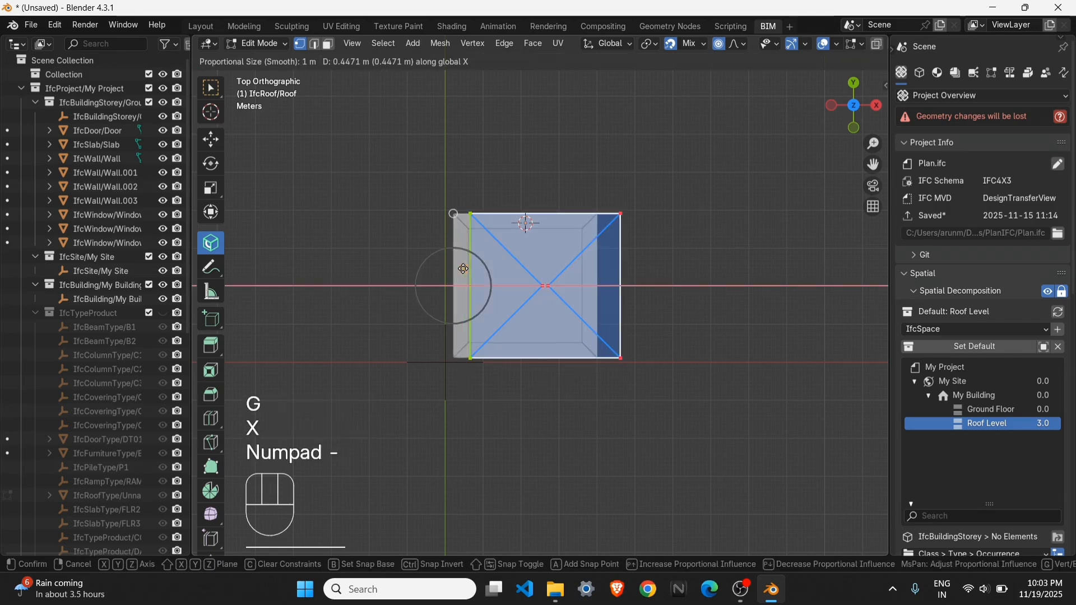
{"action": "key", "text": "KP_Decimal"}
{"action": "key", "text": "KP_6"}
{"action": "key", "text": "KP_Enter"}
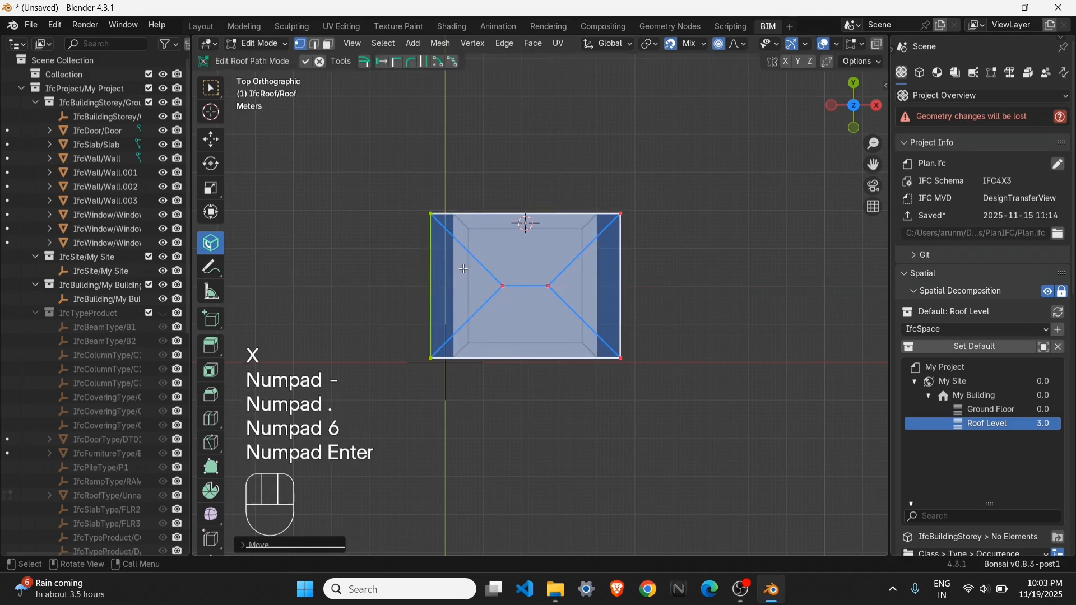
Step: Extend the roof outline's +Y edge 0.6 m outward along Y beyond the wall
{"action": "left_click_drag", "start_coordinate": [661, 255], "coordinate": [466, 166]}
{"action": "key", "text": "g"}
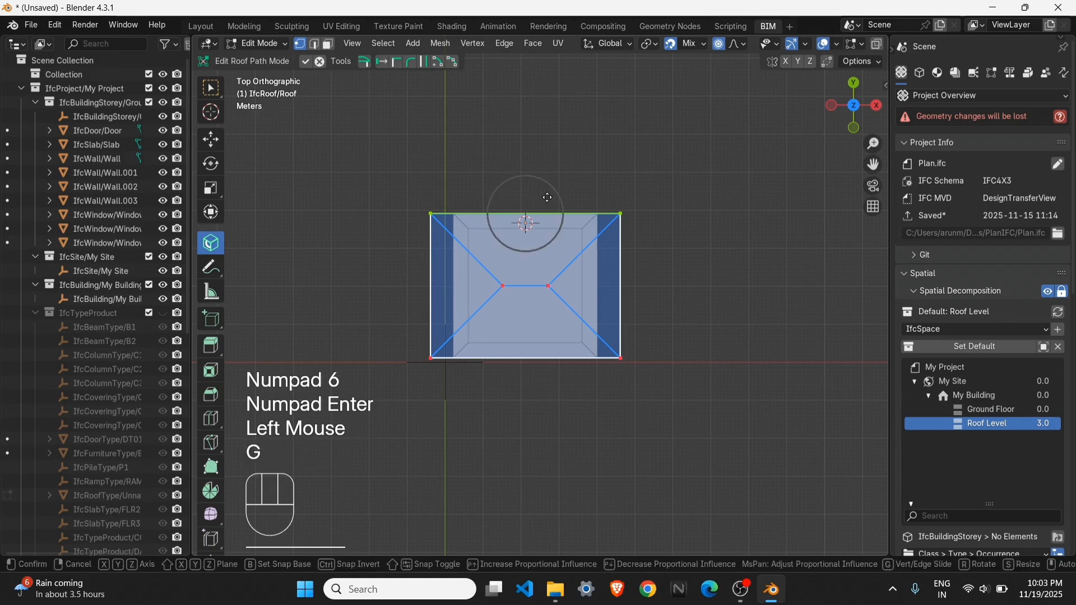
{"action": "key", "text": "y"}
{"action": "key", "text": "KP_Decimal"}
{"action": "key", "text": "KP_6"}
{"action": "key", "text": "KP_Enter"}
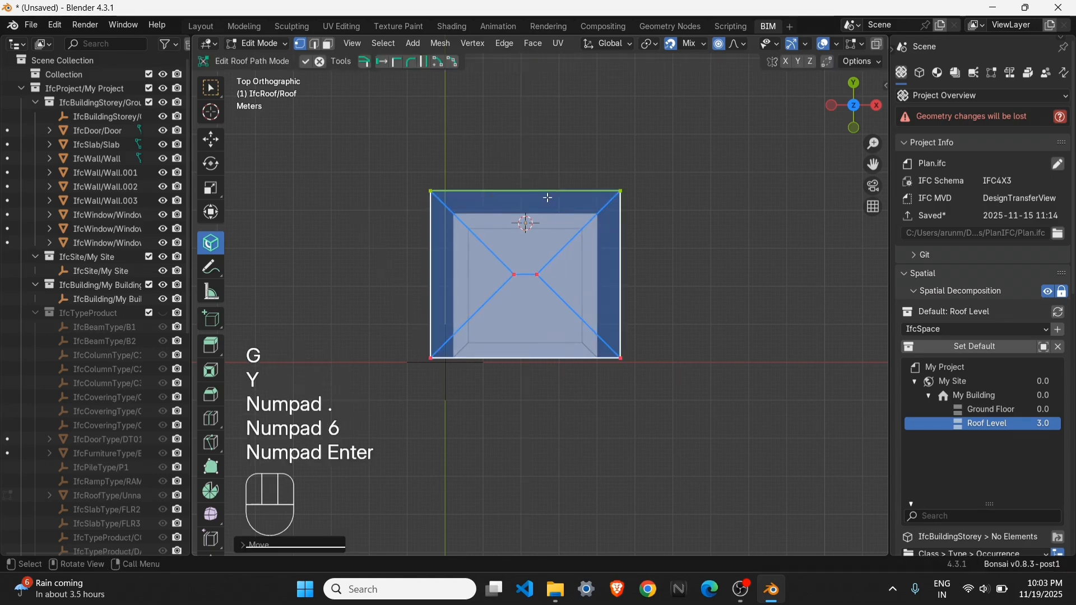
Step: Shift the roof outline's -Y edge by -0.6 m along Y past the wall and finish editing the roof path
{"action": "left_click", "coordinate": [653, 372]}
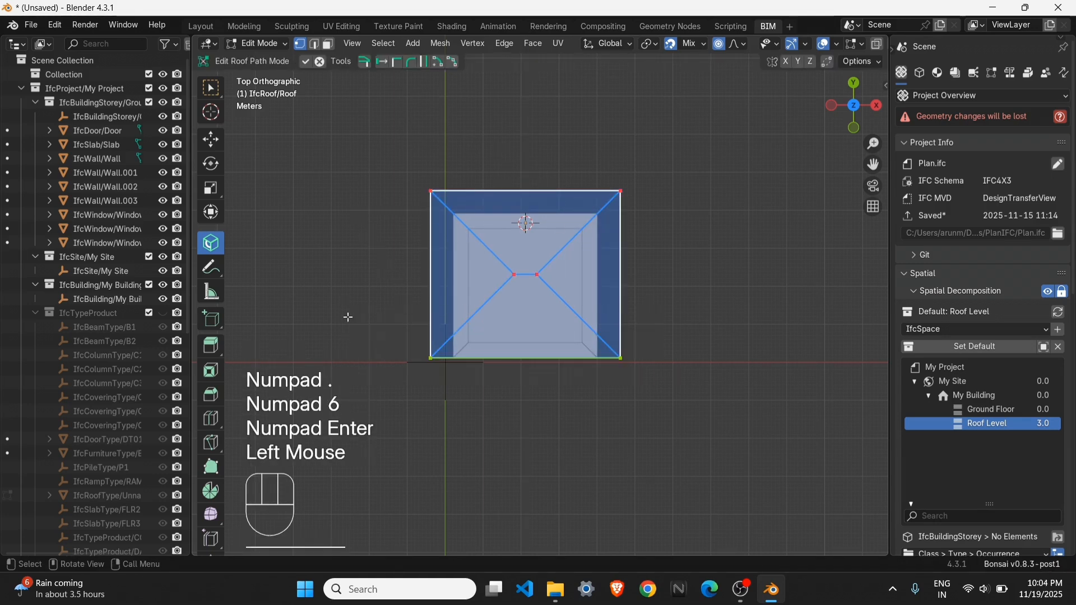
{"action": "key", "text": "g"}
{"action": "key", "text": "y"}
{"action": "key", "text": "KP_Subtract"}
{"action": "key", "text": "KP_Decimal"}
{"action": "key", "text": "KP_6"}
{"action": "key", "text": "KP_Enter"}
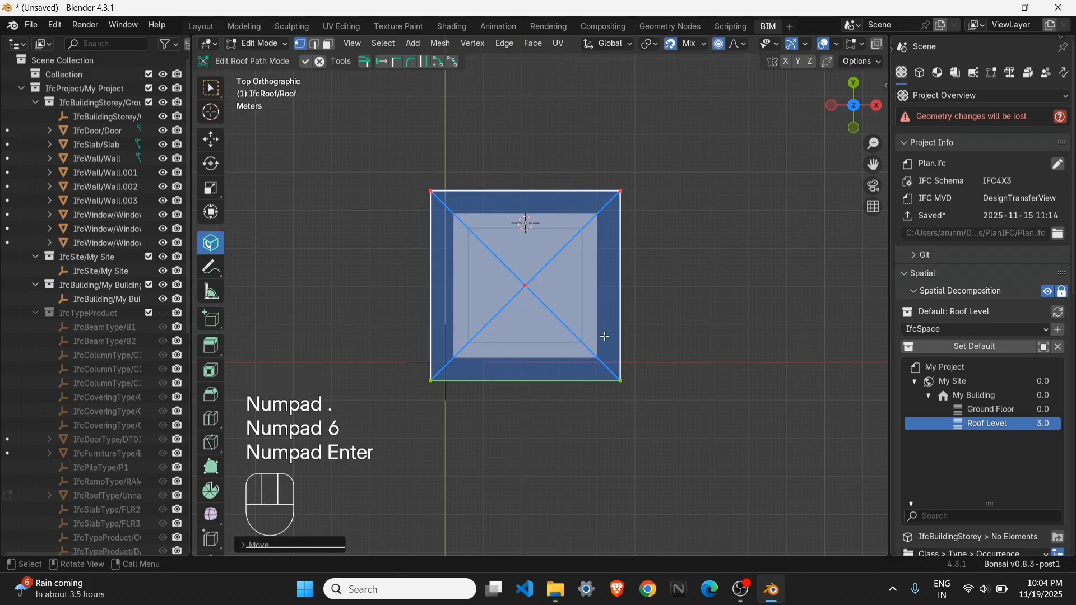
{"action": "middle_click_drag", "start_coordinate": [605, 336], "coordinate": [605, 298]}
{"action": "key", "text": "Tab"}
{"action": "scroll", "coordinate": [562, 333], "scroll_direction": "up", "scroll_amount": 2}
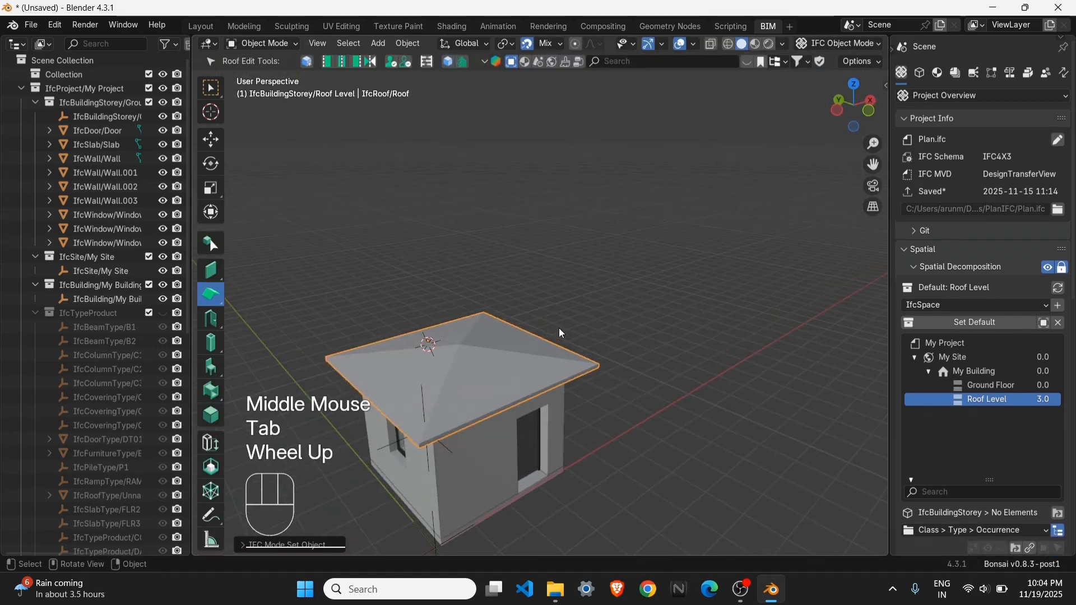
{"action": "scroll", "coordinate": [562, 334], "scroll_direction": "up", "scroll_amount": 1}
{"action": "middle_click_drag", "start_coordinate": [562, 333], "coordinate": [537, 284], "text": "shift"}
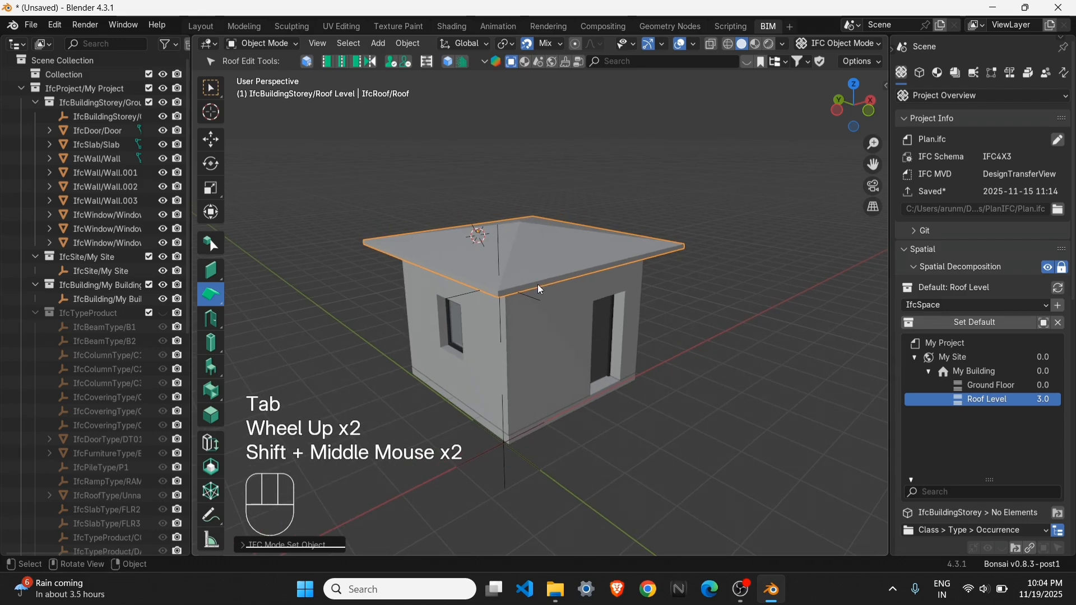
Step: Sketch a gable outline over the roof with annotation strokes and undo the strokes
{"action": "left_click", "coordinate": [211, 515]}
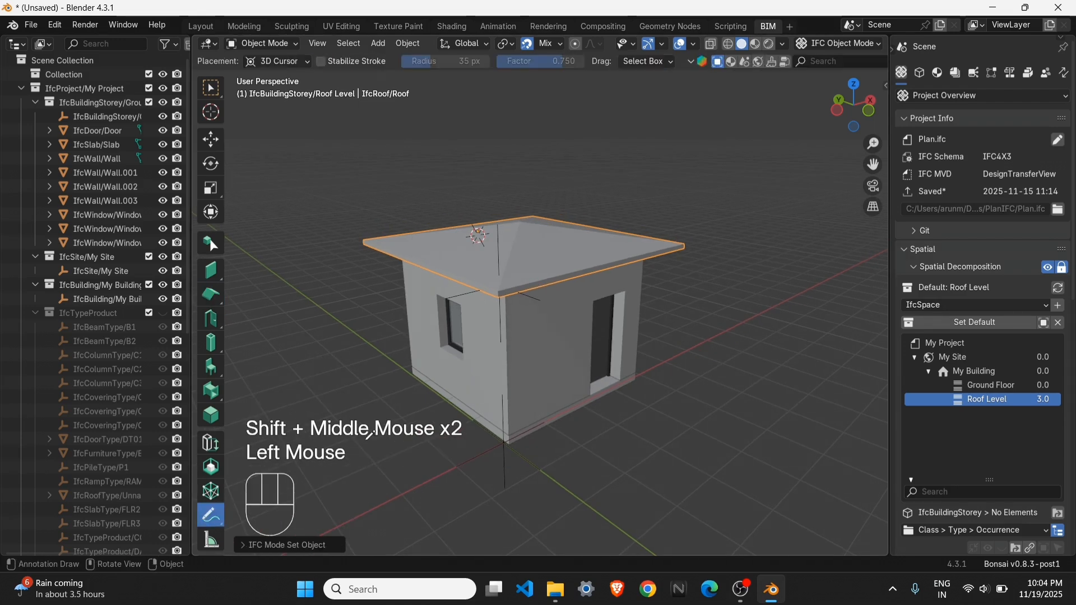
{"action": "left_click", "coordinate": [523, 279]}
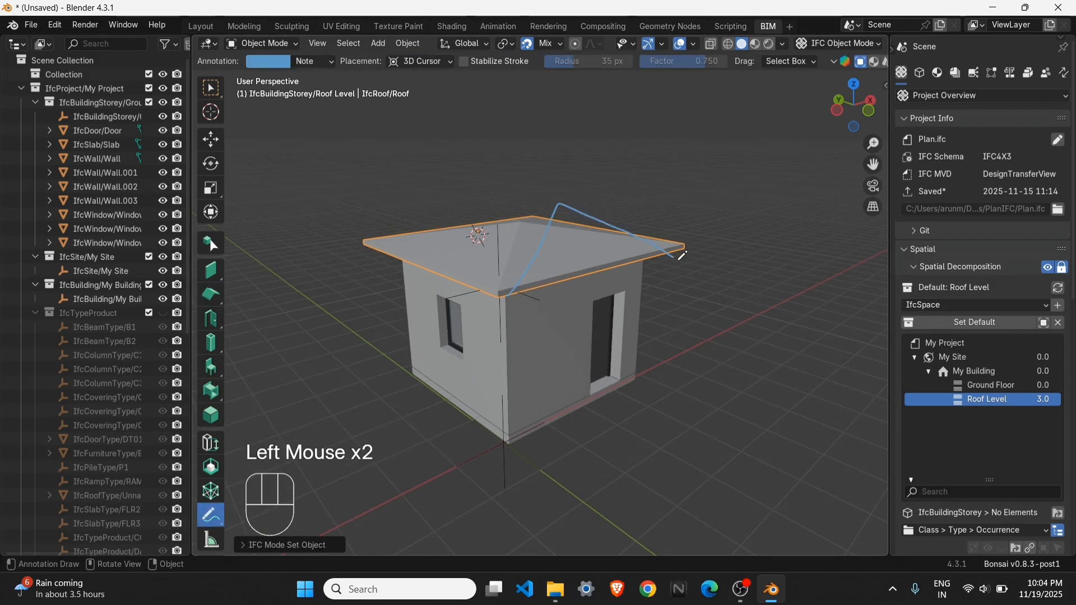
{"action": "left_click_drag", "start_coordinate": [681, 256], "coordinate": [678, 260]}
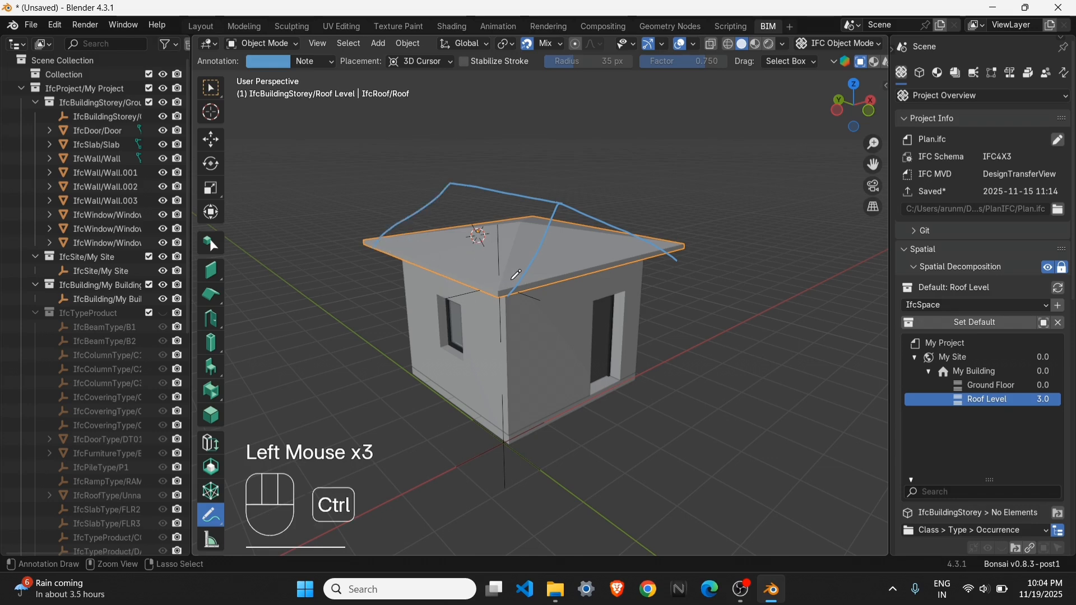
{"action": "key", "text": "ctrl+z"}
{"action": "key", "text": "ctrl+z"}
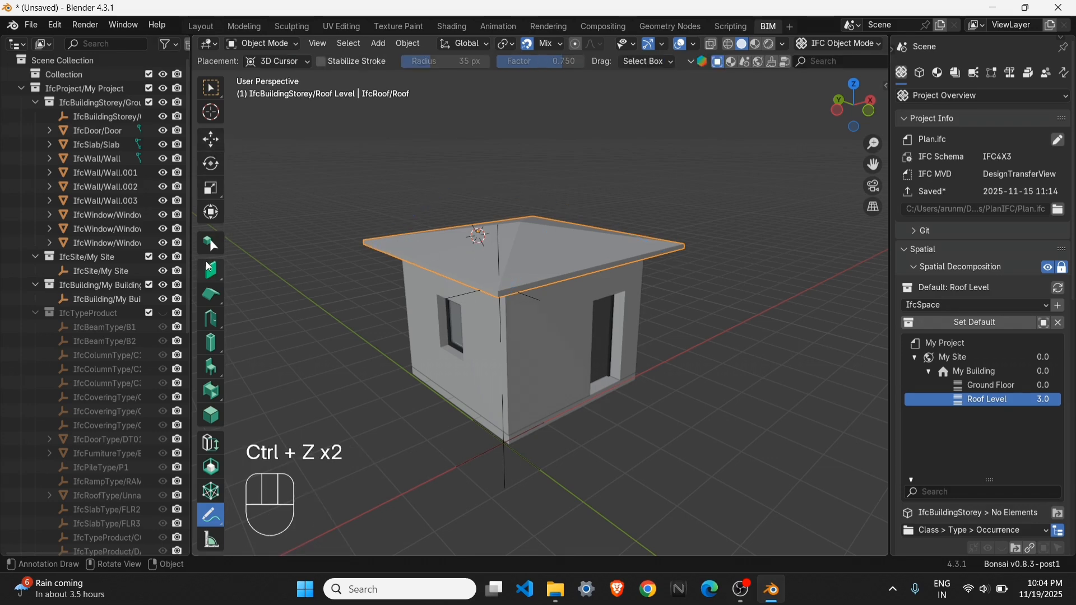
Step: Reopen the roof path for editing and turn the outline edge above the door wall into a gable end
{"action": "left_click", "coordinate": [215, 296]}
{"action": "left_click", "coordinate": [550, 270]}
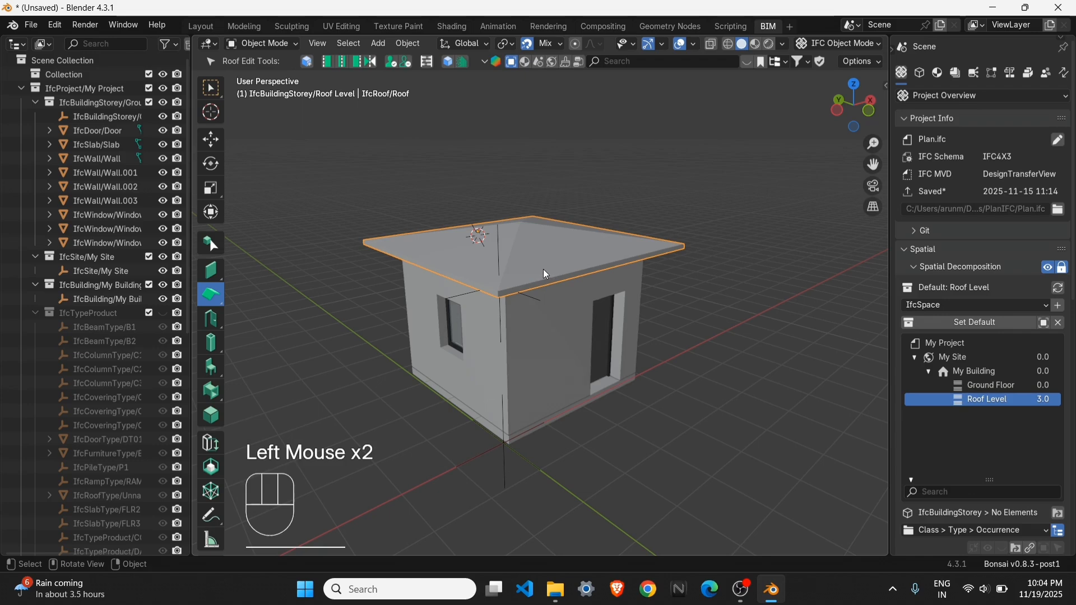
{"action": "key", "text": "Tab"}
{"action": "scroll", "coordinate": [387, 232], "scroll_direction": "up", "scroll_amount": 2}
{"action": "middle_click_drag", "start_coordinate": [387, 232], "coordinate": [437, 245], "text": "shift"}
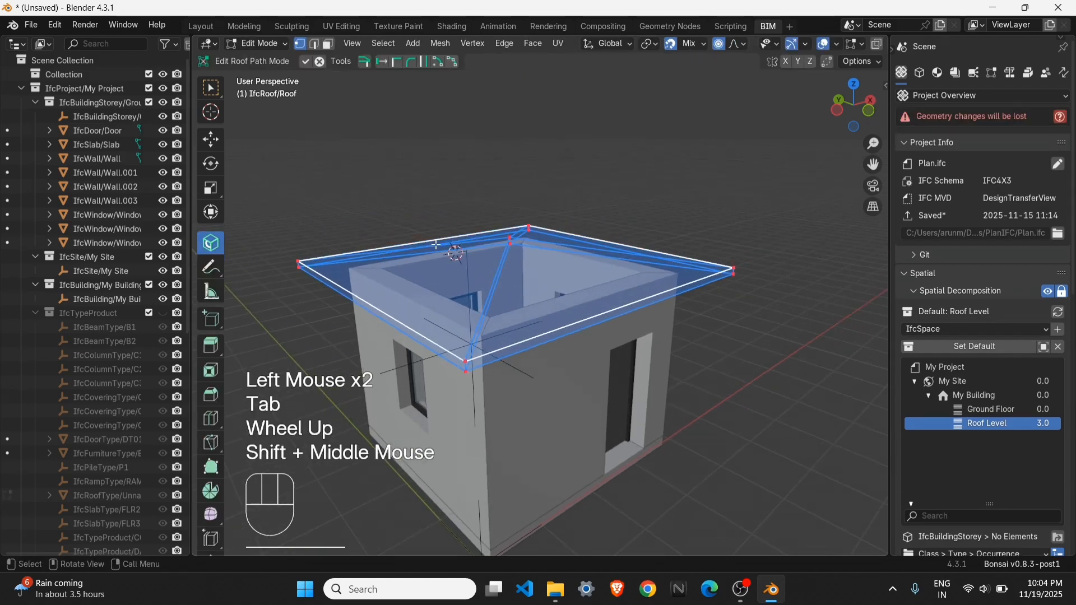
{"action": "left_click", "coordinate": [315, 44]}
{"action": "left_click", "coordinate": [587, 327]}
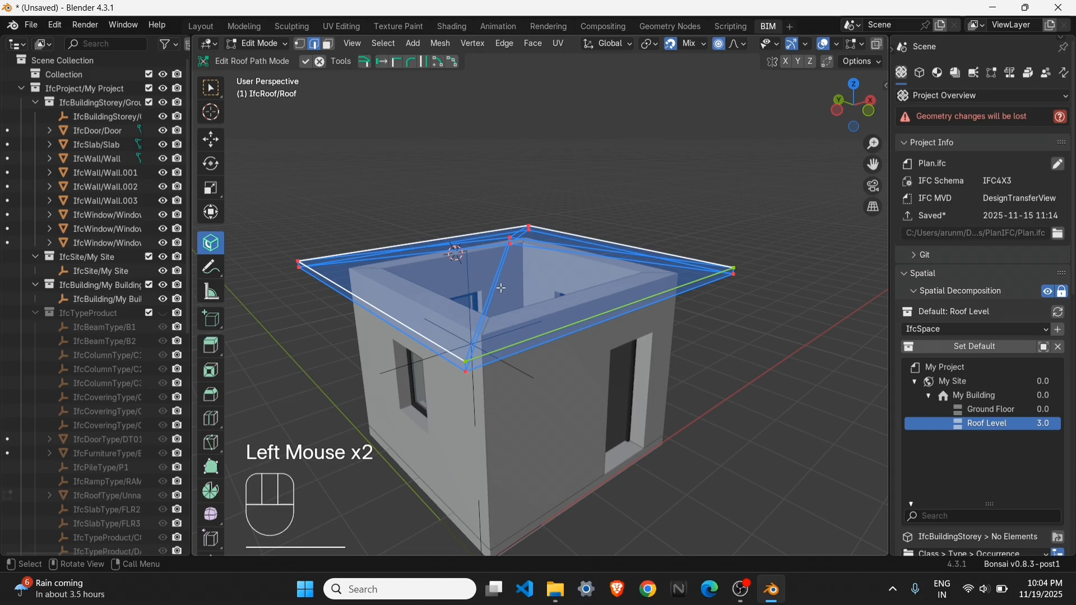
{"action": "middle_click_drag", "start_coordinate": [493, 241], "coordinate": [471, 213]}
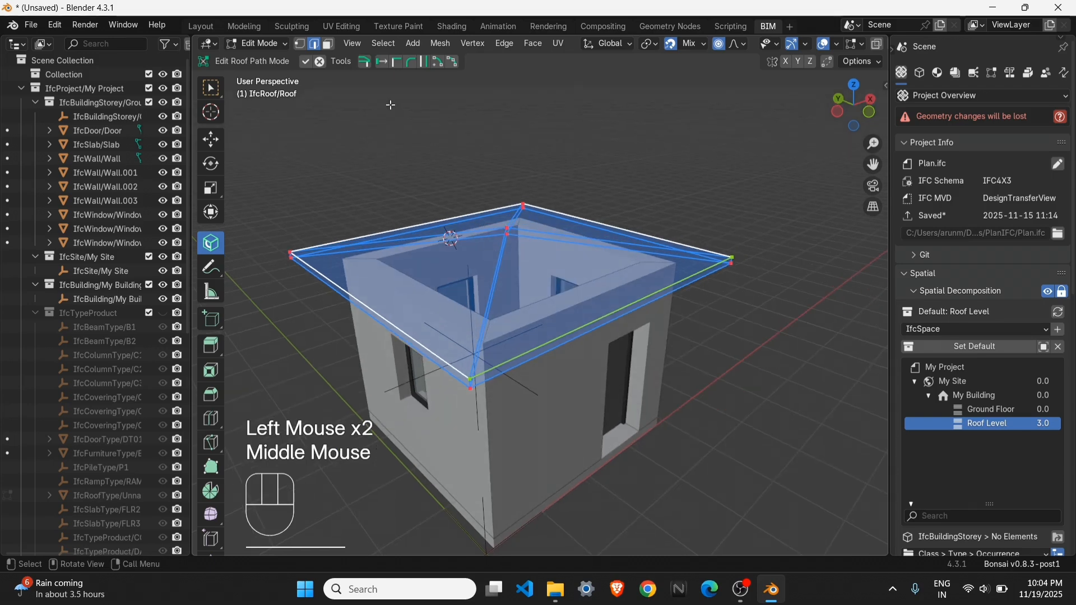
{"action": "left_click", "coordinate": [367, 66]}
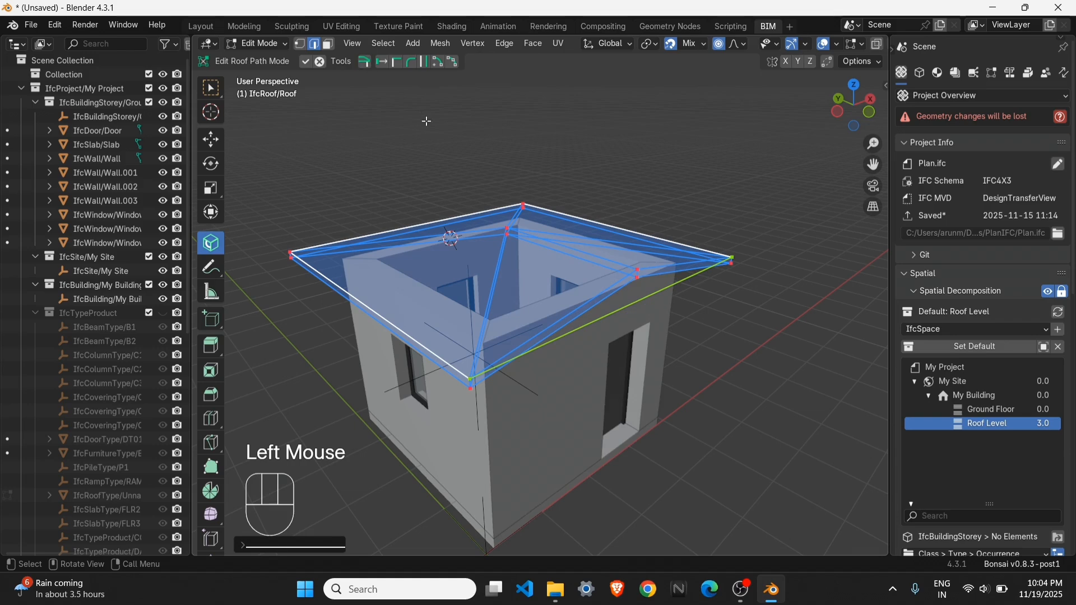
Step: Turn the roof edge opposite the door wall into a gable end and finish editing the roof path
{"action": "middle_click_drag", "start_coordinate": [426, 121], "coordinate": [480, 174]}
{"action": "middle_click_drag", "start_coordinate": [331, 210], "coordinate": [417, 197], "text": "shift"}
{"action": "left_click", "coordinate": [385, 183]}
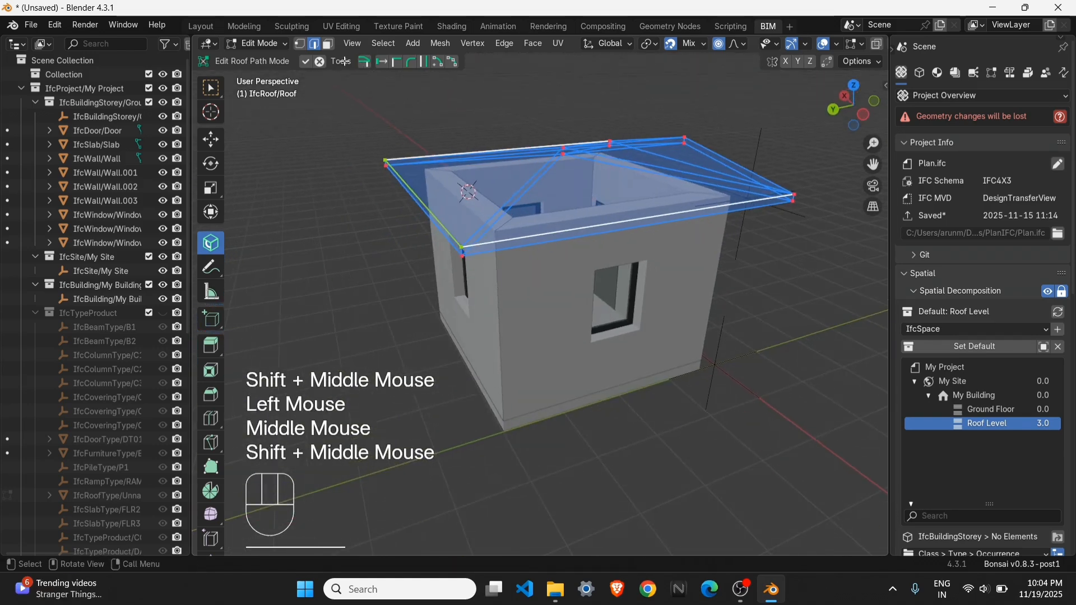
{"action": "left_click", "coordinate": [366, 66]}
{"action": "middle_click_drag", "start_coordinate": [567, 231], "coordinate": [479, 237]}
{"action": "key", "text": "Tab"}
{"action": "scroll", "coordinate": [543, 259], "scroll_direction": "down", "scroll_amount": 2}
{"action": "scroll", "coordinate": [552, 231], "scroll_direction": "down", "scroll_amount": 1}
{"action": "middle_click_drag", "start_coordinate": [551, 231], "coordinate": [519, 221], "text": "shift"}
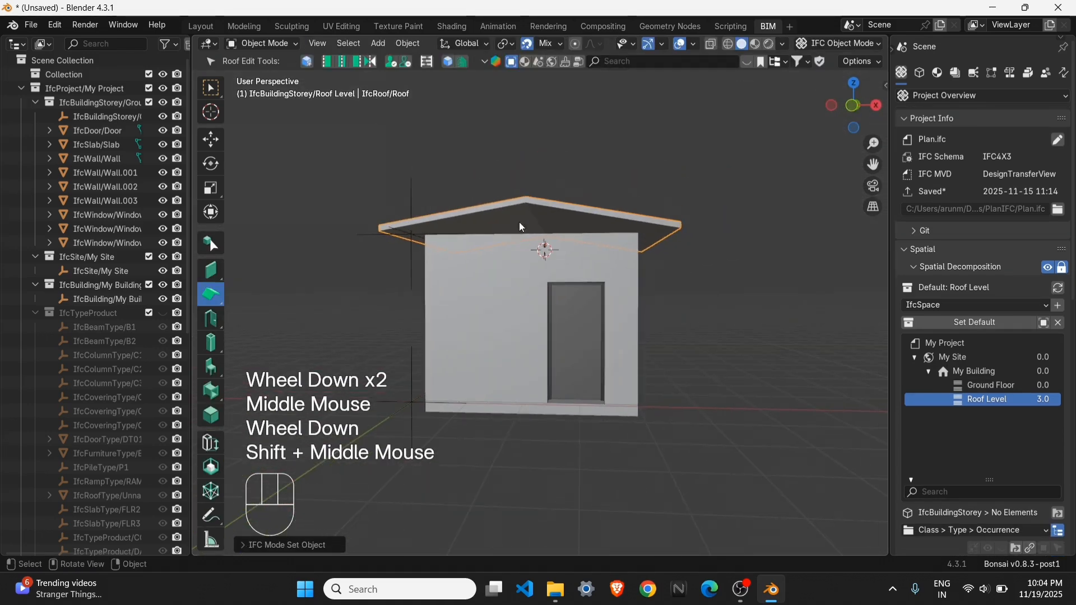
Step: Select the roof's type and open its parametric roof parameters
{"action": "left_click", "coordinate": [535, 215]}
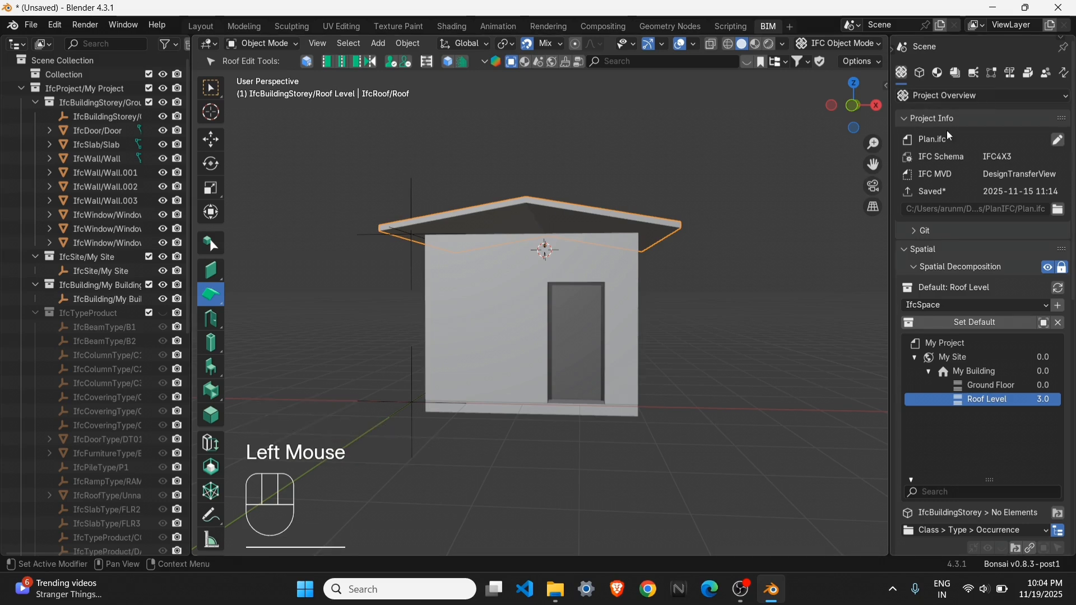
{"action": "left_click", "coordinate": [919, 73]}
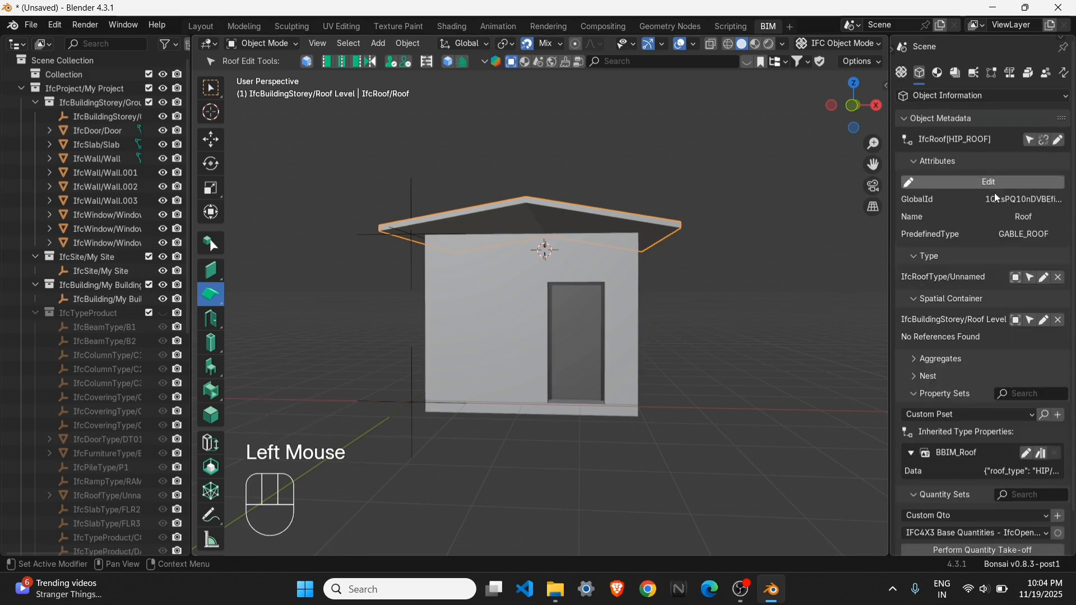
{"action": "left_click", "coordinate": [1015, 278]}
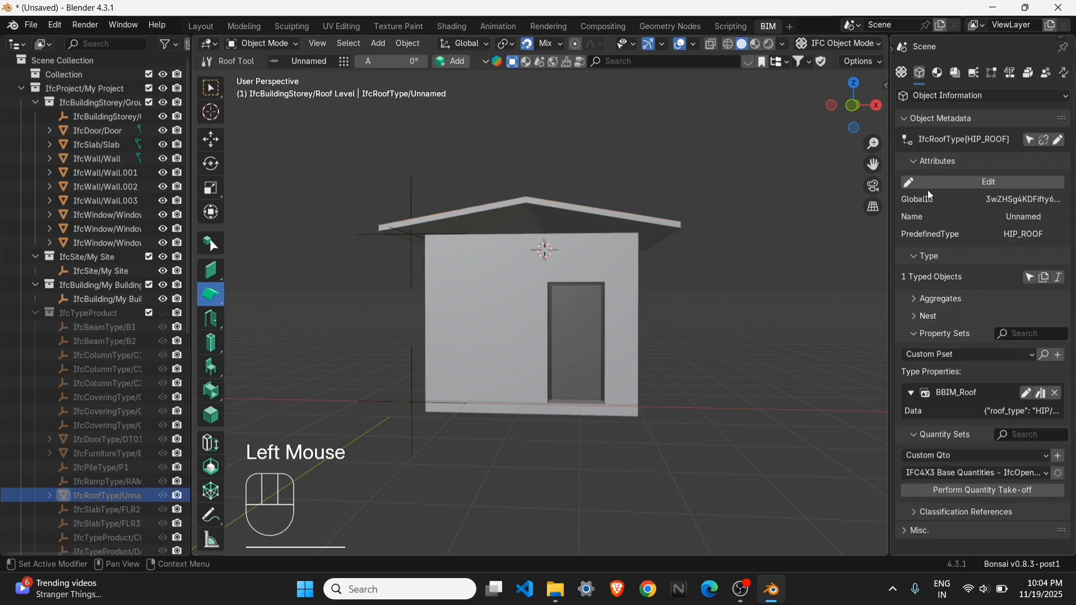
{"action": "left_click", "coordinate": [940, 76]}
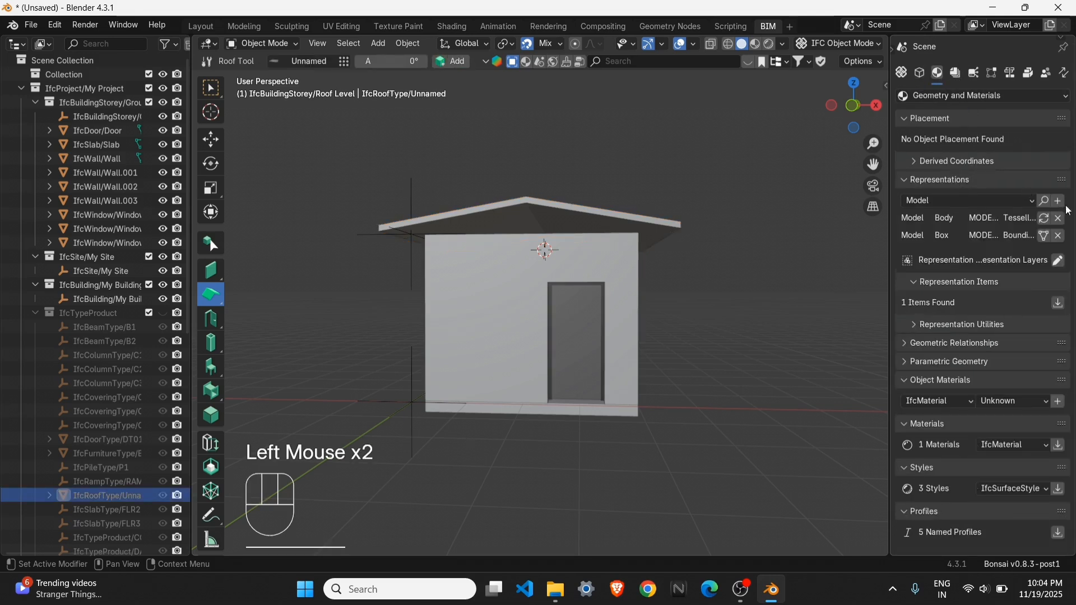
{"action": "scroll", "coordinate": [1020, 345], "scroll_direction": "down", "scroll_amount": 2}
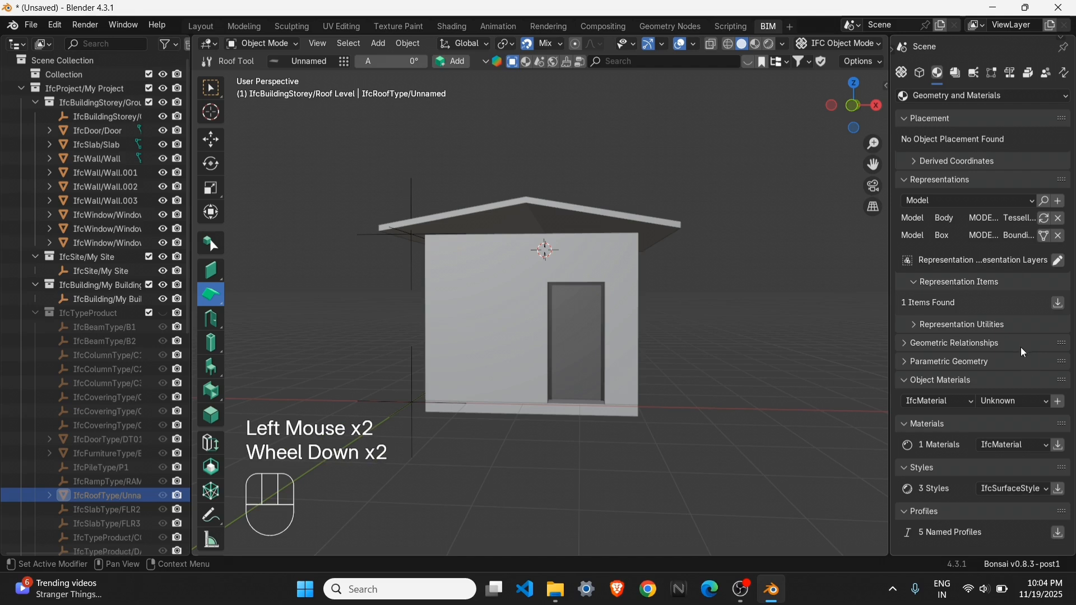
{"action": "left_click", "coordinate": [935, 363]}
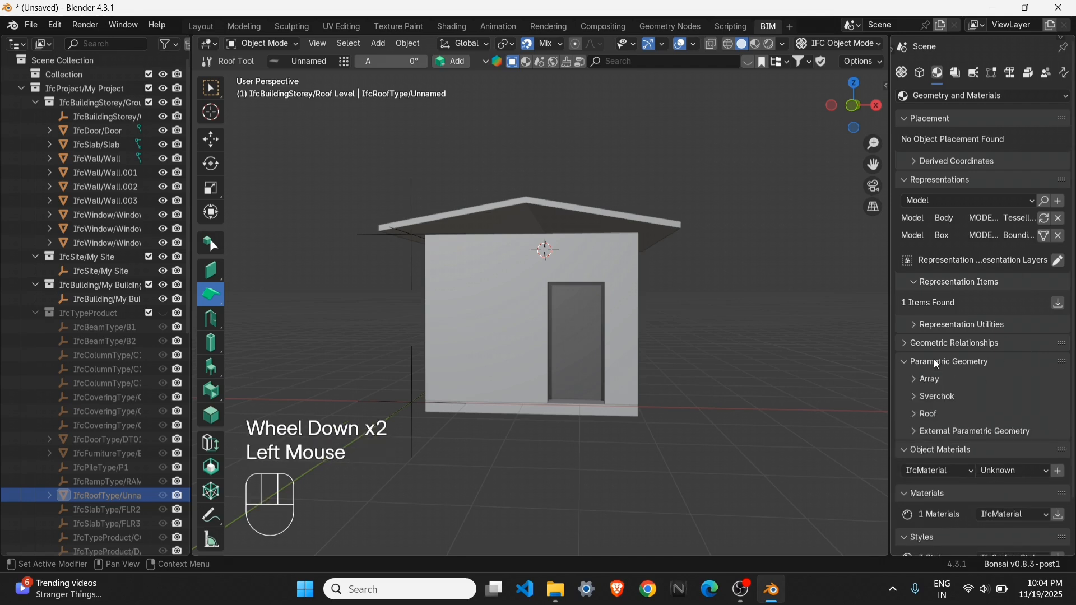
{"action": "left_click", "coordinate": [928, 414]}
{"action": "scroll", "coordinate": [1040, 410], "scroll_direction": "down", "scroll_amount": 5}
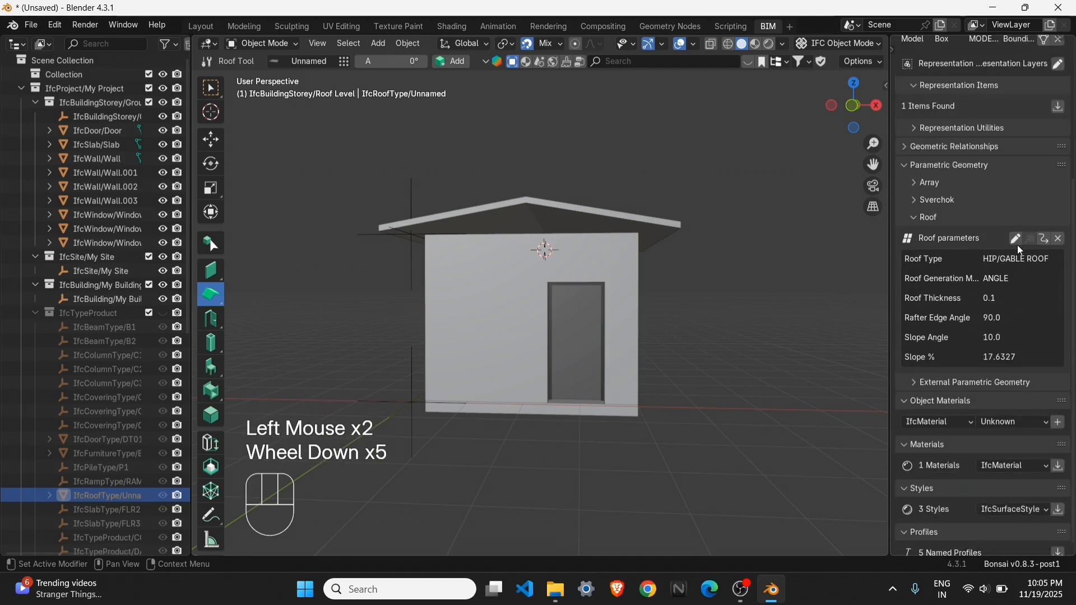
Step: Edit the roof parameters and set the slope angle to 30°
{"action": "left_click", "coordinate": [1015, 239]}
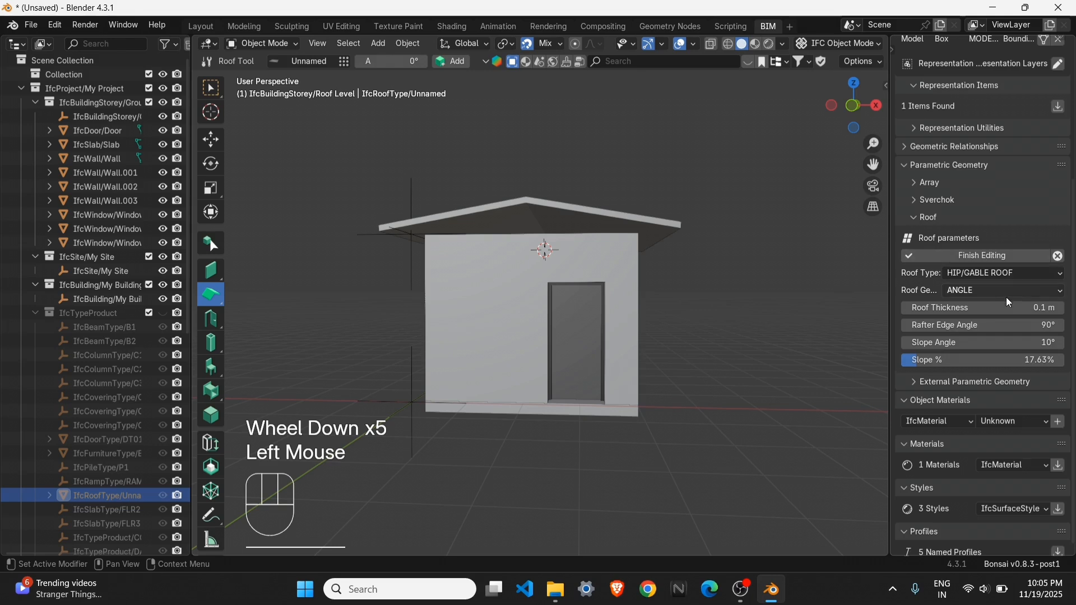
{"action": "left_click", "coordinate": [1022, 343]}
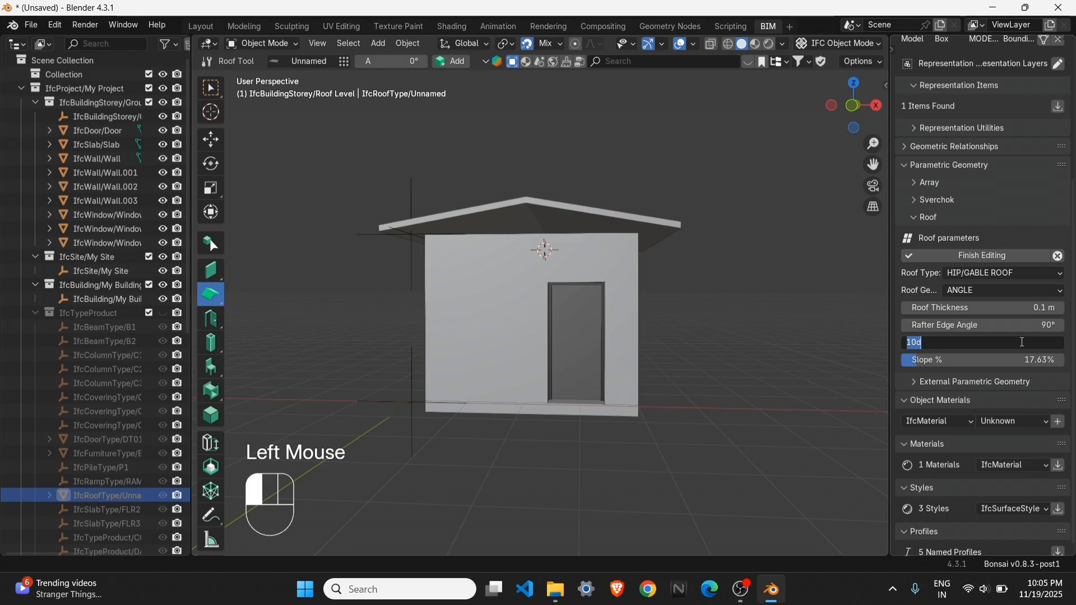
{"action": "type", "text": "30"}
{"action": "key", "text": "Return"}
{"action": "scroll", "coordinate": [550, 190], "scroll_direction": "up", "scroll_amount": 2}
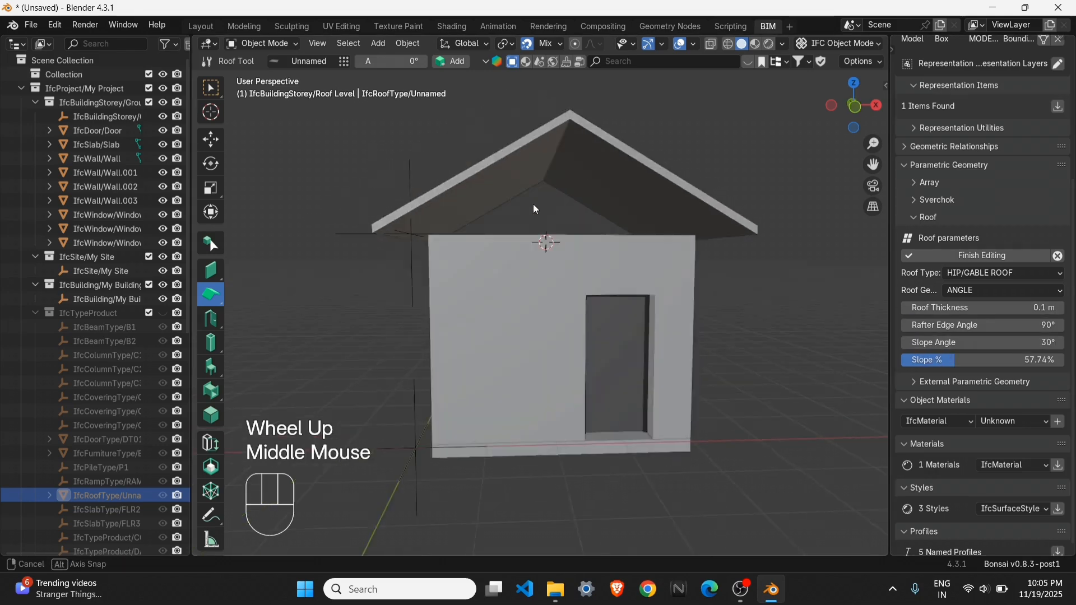
{"action": "middle_click_drag", "start_coordinate": [533, 204], "coordinate": [659, 229]}
Step: Try the HEIGHT roof generation method with a height of 1.5 m and return to the ANGLE method
{"action": "left_click", "coordinate": [1000, 292]}
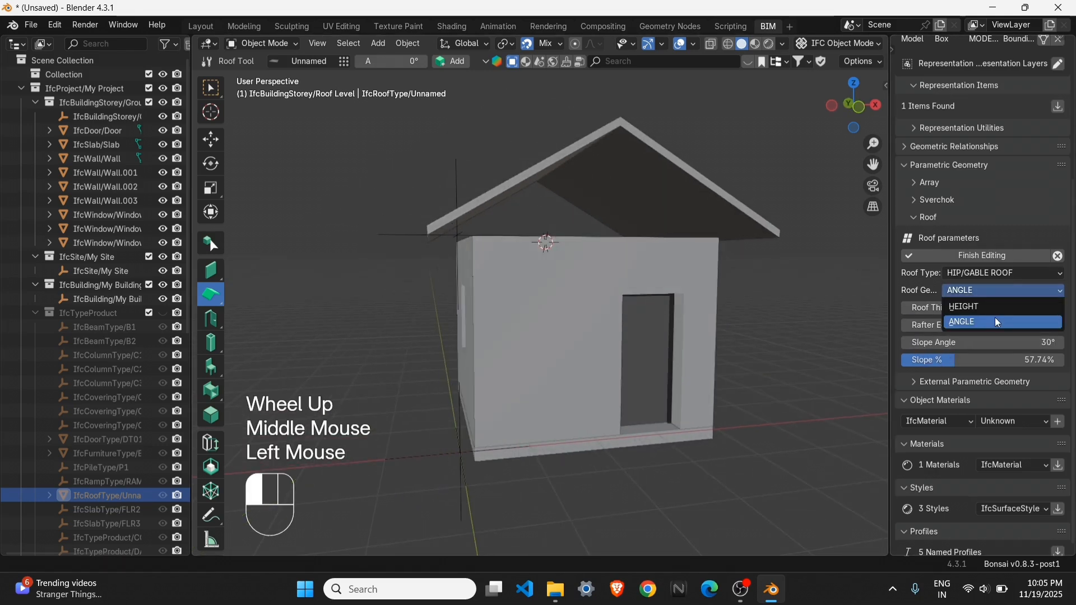
{"action": "left_click", "coordinate": [993, 309]}
{"action": "left_click", "coordinate": [977, 356]}
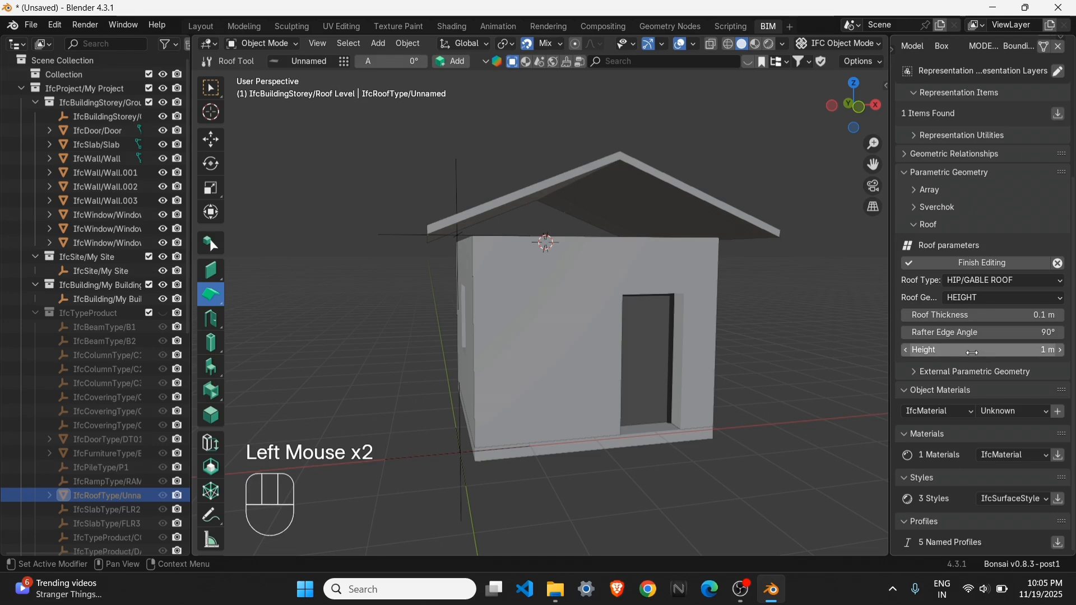
{"action": "left_click_drag", "start_coordinate": [969, 350], "coordinate": [997, 351]}
{"action": "left_click", "coordinate": [979, 298]}
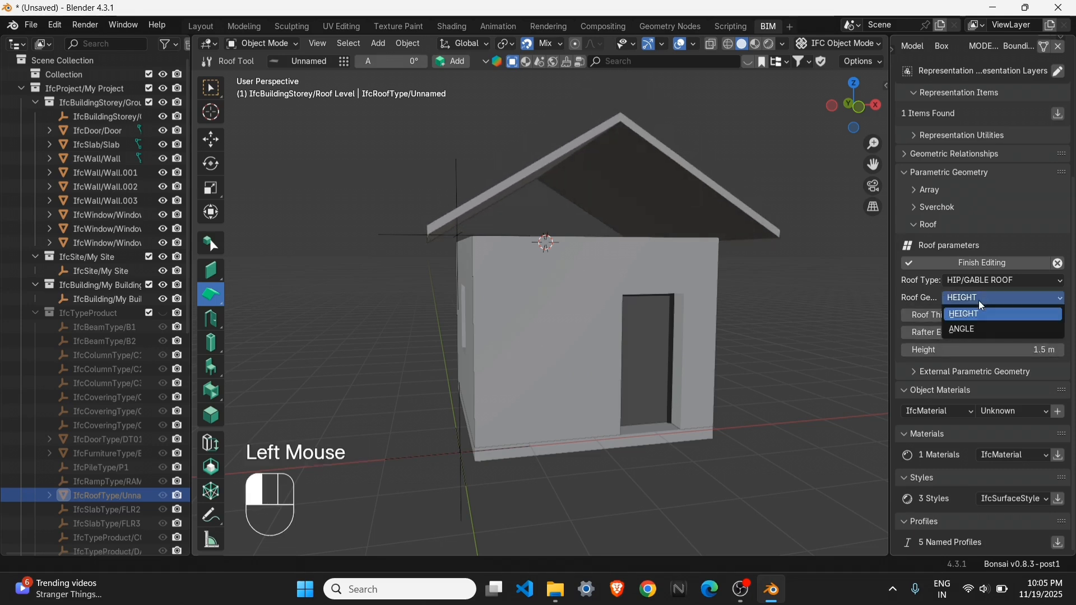
{"action": "left_click", "coordinate": [973, 332]}
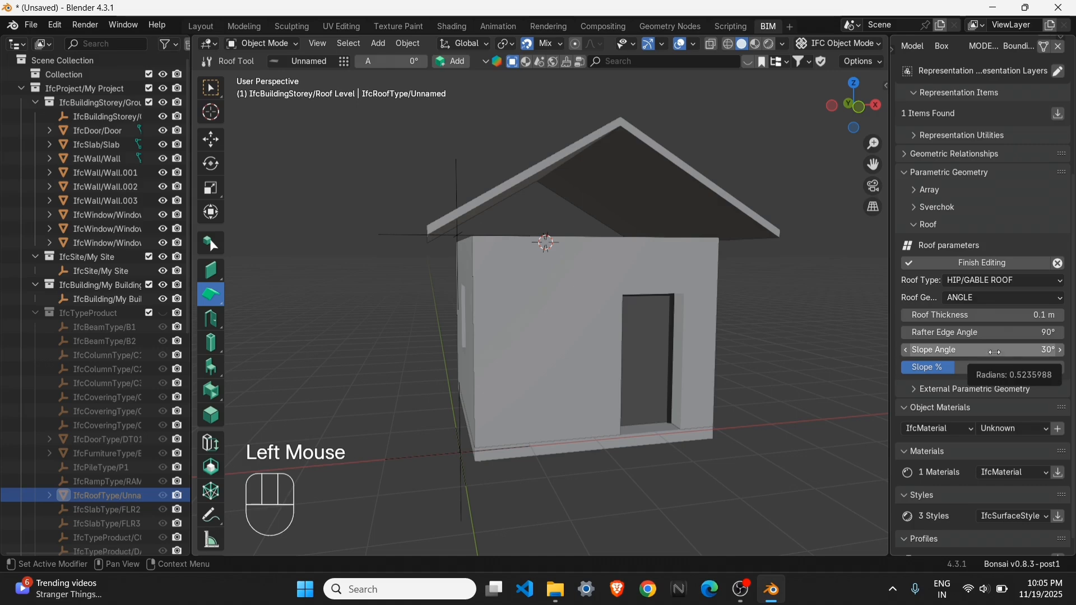
{"action": "left_click", "coordinate": [774, 305]}
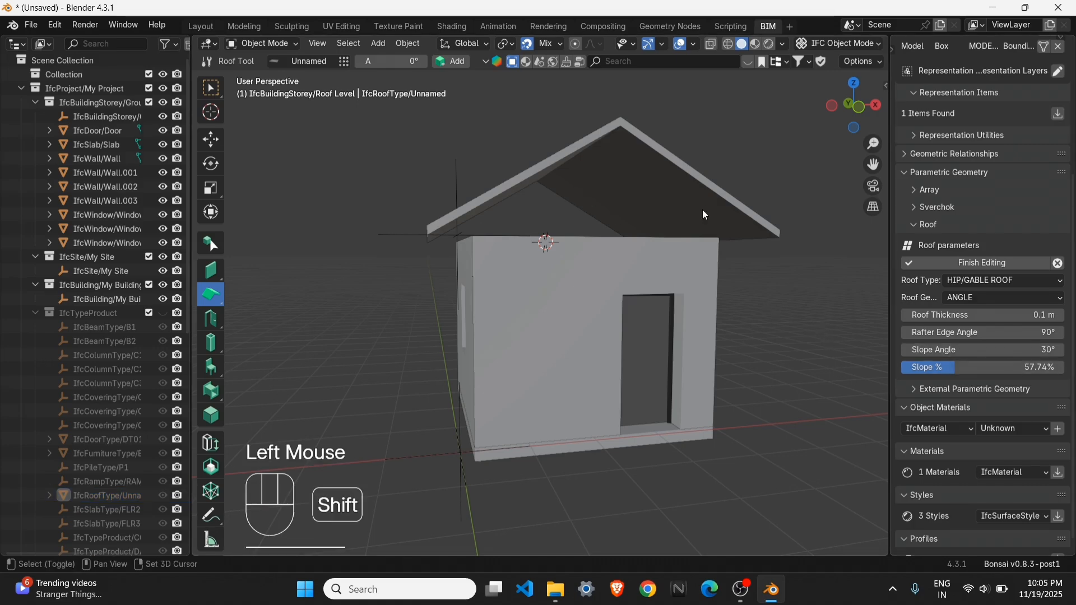
Step: Finish editing the roof parameters to apply them to the roof
{"action": "middle_click_drag", "start_coordinate": [702, 210], "coordinate": [578, 246], "text": "shift"}
{"action": "scroll", "coordinate": [536, 294], "scroll_direction": "down", "scroll_amount": 2}
{"action": "middle_click_drag", "start_coordinate": [537, 294], "coordinate": [613, 258]}
{"action": "scroll", "coordinate": [511, 287], "scroll_direction": "up", "scroll_amount": 1}
{"action": "middle_click_drag", "start_coordinate": [732, 260], "coordinate": [606, 293]}
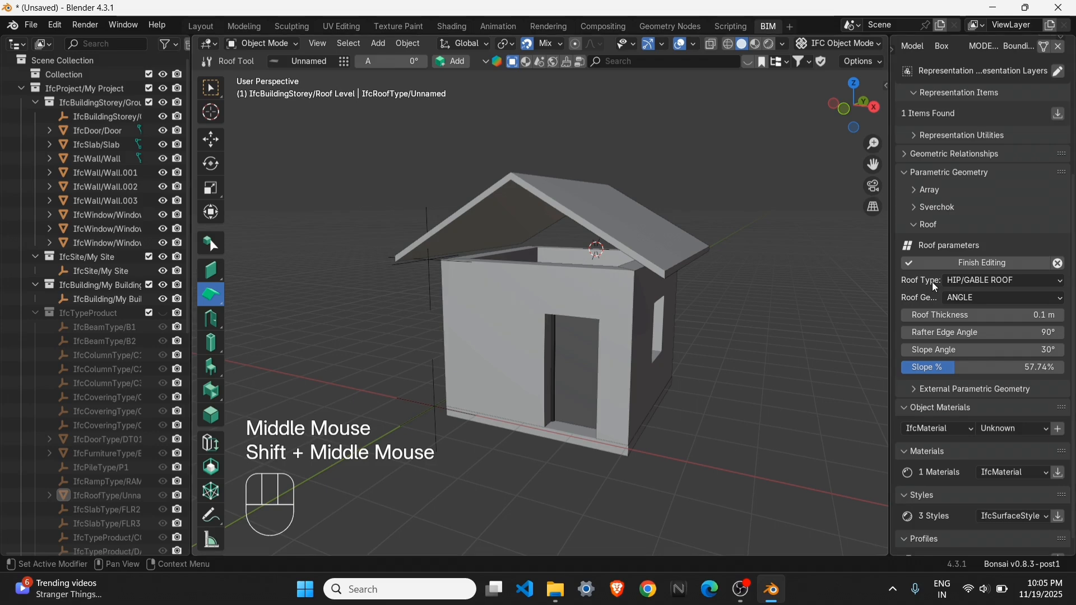
{"action": "left_click", "coordinate": [946, 264]}
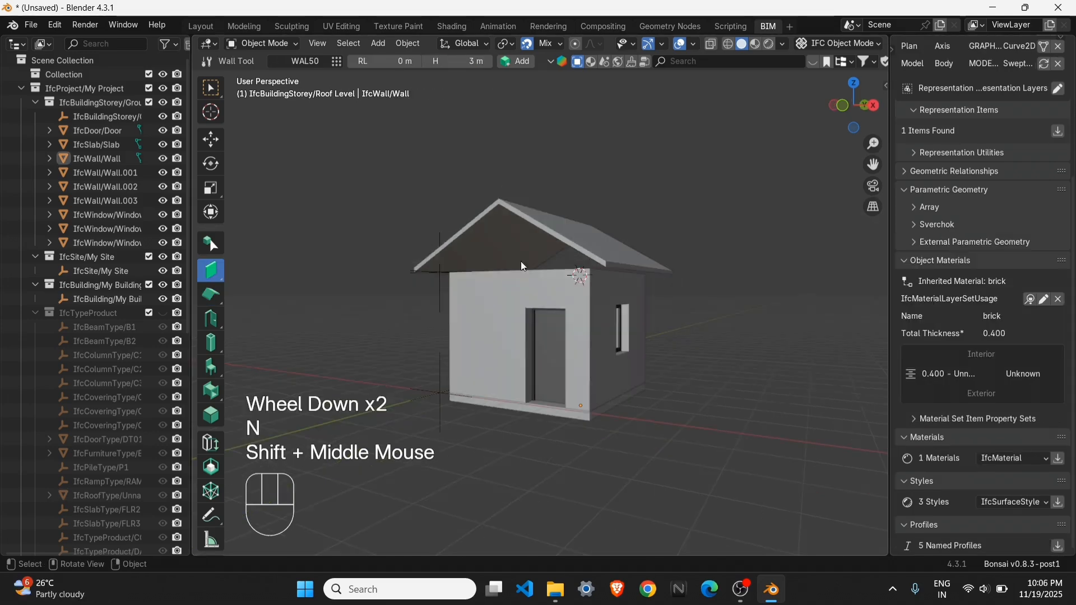
{"action": "scroll", "coordinate": [537, 300], "scroll_direction": "up", "scroll_amount": 2}
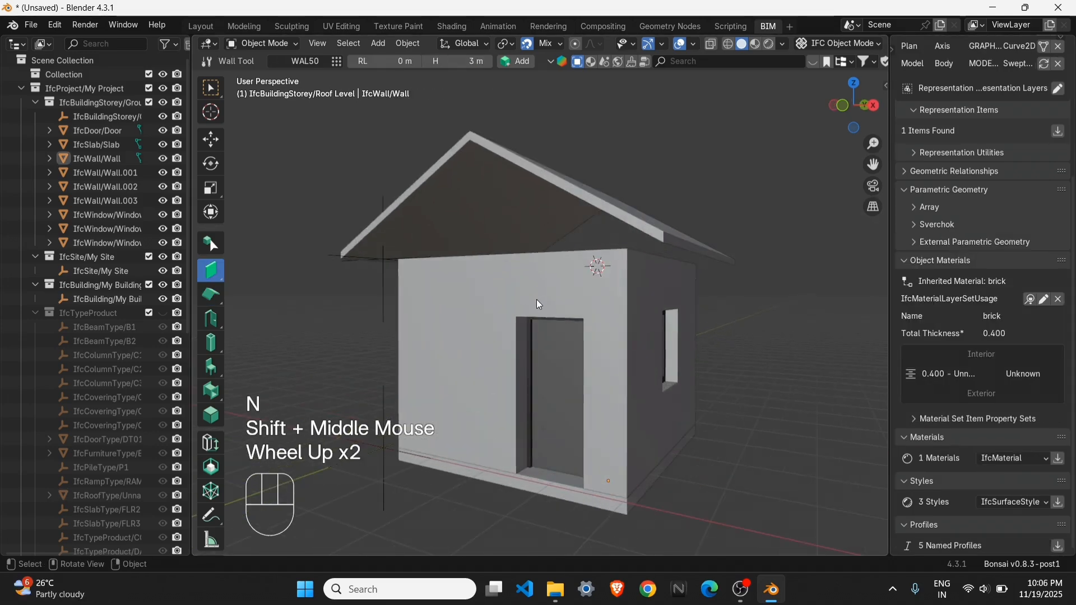
Step: Select the four walls together with the gable roof and extend the walls up to the underside of the roof
{"action": "left_click", "coordinate": [553, 291]}
{"action": "middle_click_drag", "start_coordinate": [553, 290], "coordinate": [624, 298]}
{"action": "left_click", "coordinate": [625, 298], "text": "shift"}
{"action": "scroll", "coordinate": [720, 321], "scroll_direction": "down", "scroll_amount": 2}
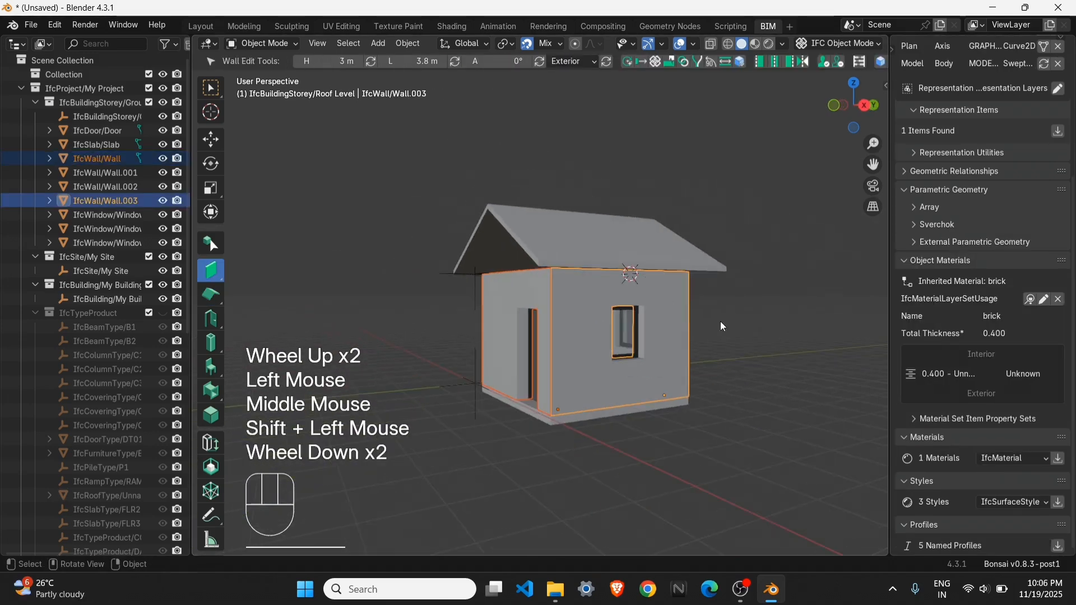
{"action": "middle_click_drag", "start_coordinate": [721, 321], "coordinate": [603, 332]}
{"action": "left_click", "coordinate": [696, 295], "text": "shift"}
{"action": "middle_click_drag", "start_coordinate": [697, 295], "coordinate": [645, 319]}
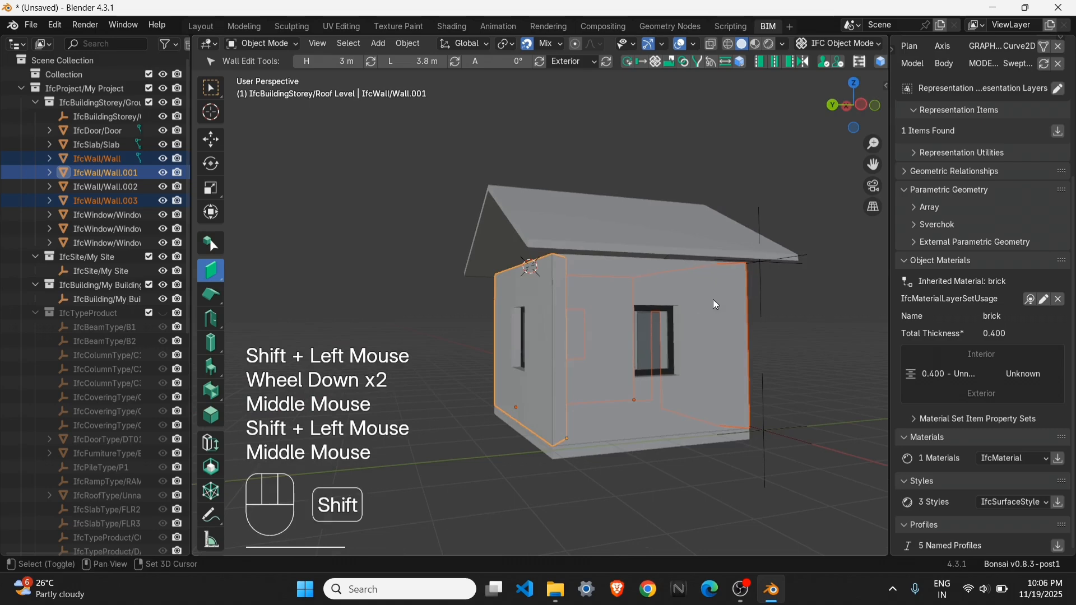
{"action": "left_click", "coordinate": [732, 303], "text": "shift"}
{"action": "scroll", "coordinate": [732, 303], "scroll_direction": "down", "scroll_amount": 1}
{"action": "middle_click_drag", "start_coordinate": [732, 302], "coordinate": [641, 258]}
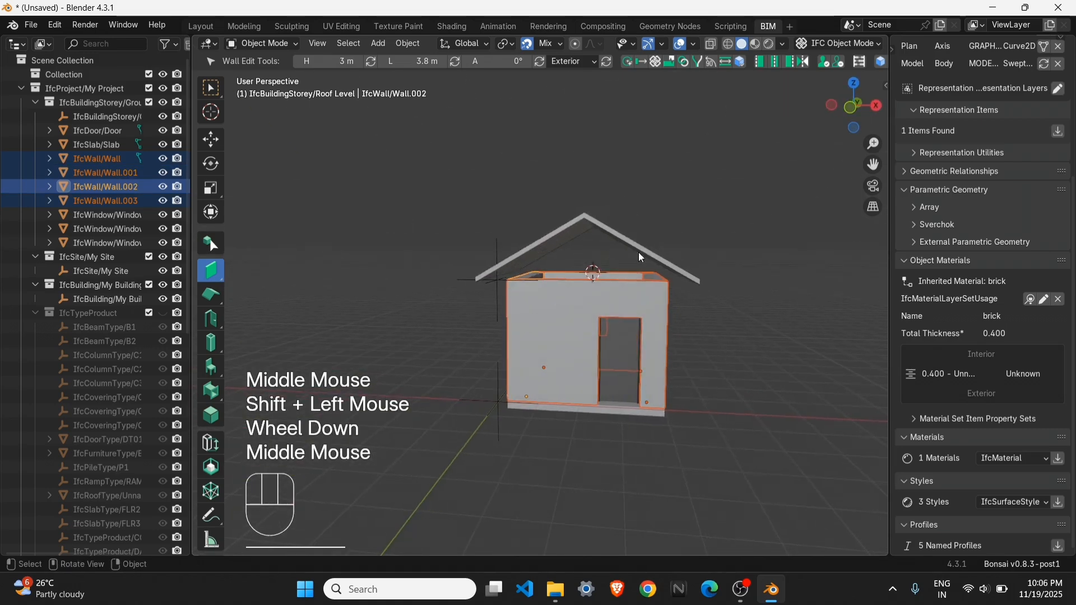
{"action": "left_click", "coordinate": [632, 237], "text": "shift"}
{"action": "middle_click_drag", "start_coordinate": [715, 277], "coordinate": [617, 291]}
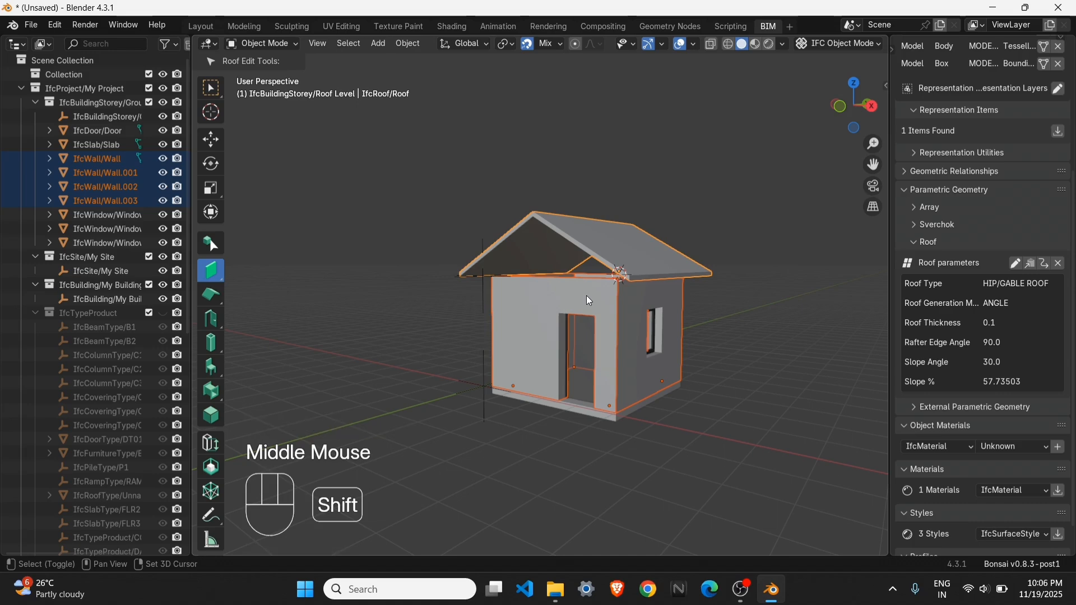
{"action": "key", "text": "shift+e"}
{"action": "middle_click_drag", "start_coordinate": [553, 272], "coordinate": [579, 272]}
{"action": "left_click", "coordinate": [701, 376]}
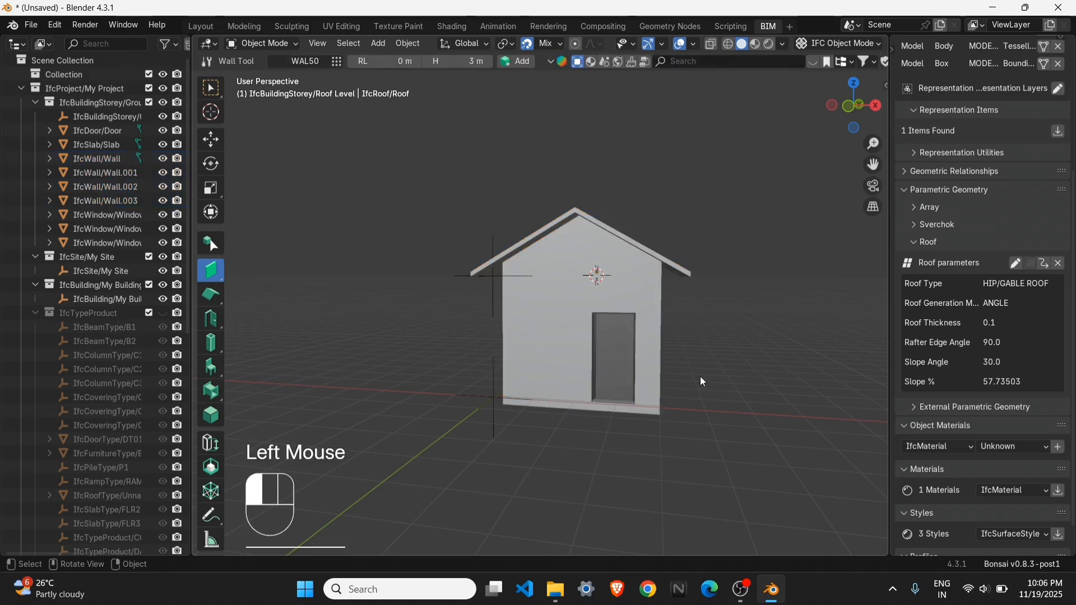
{"action": "scroll", "coordinate": [540, 332], "scroll_direction": "up", "scroll_amount": 2}
{"action": "middle_click_drag", "start_coordinate": [540, 332], "coordinate": [706, 314]}
Step: Open the project's drawings and activate the GROUND FLOOR PLAN drawing
{"action": "scroll", "coordinate": [981, 280], "scroll_direction": "up", "scroll_amount": 5}
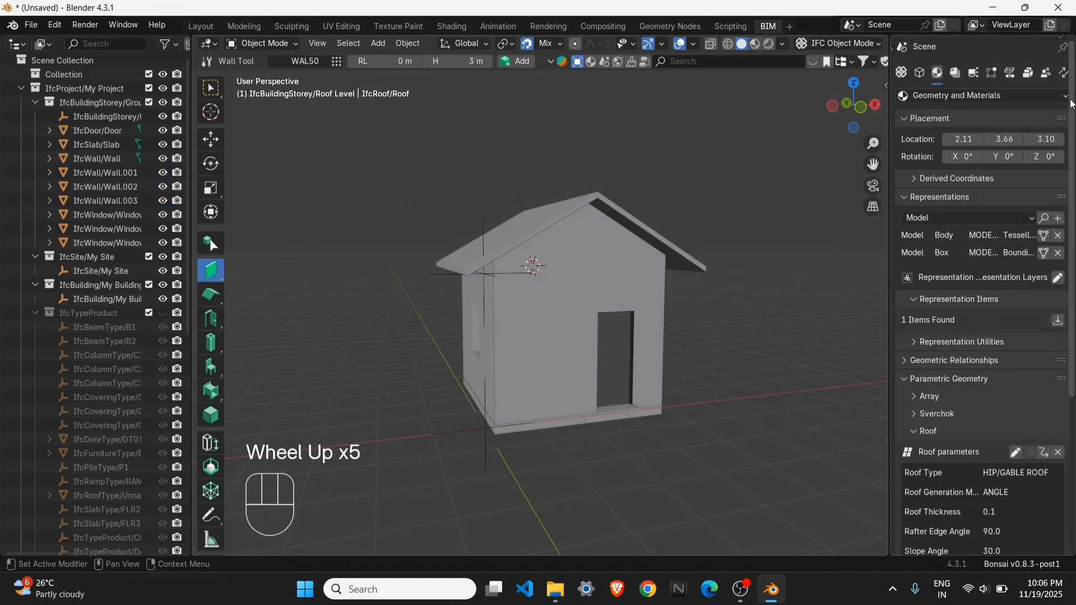
{"action": "left_click", "coordinate": [959, 71]}
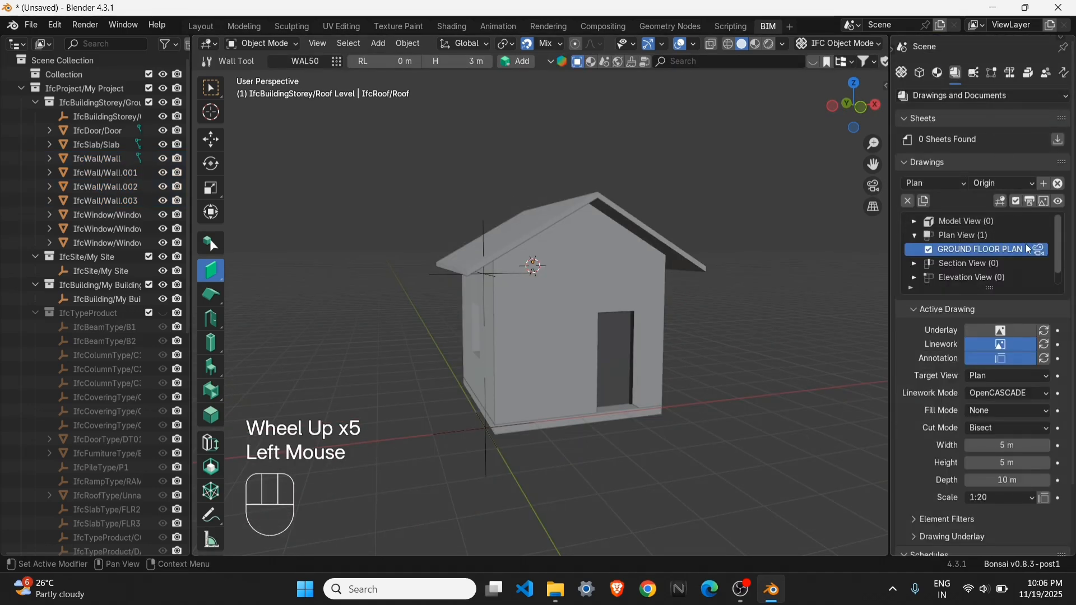
{"action": "left_click", "coordinate": [1038, 251]}
{"action": "scroll", "coordinate": [562, 307], "scroll_direction": "up", "scroll_amount": 3}
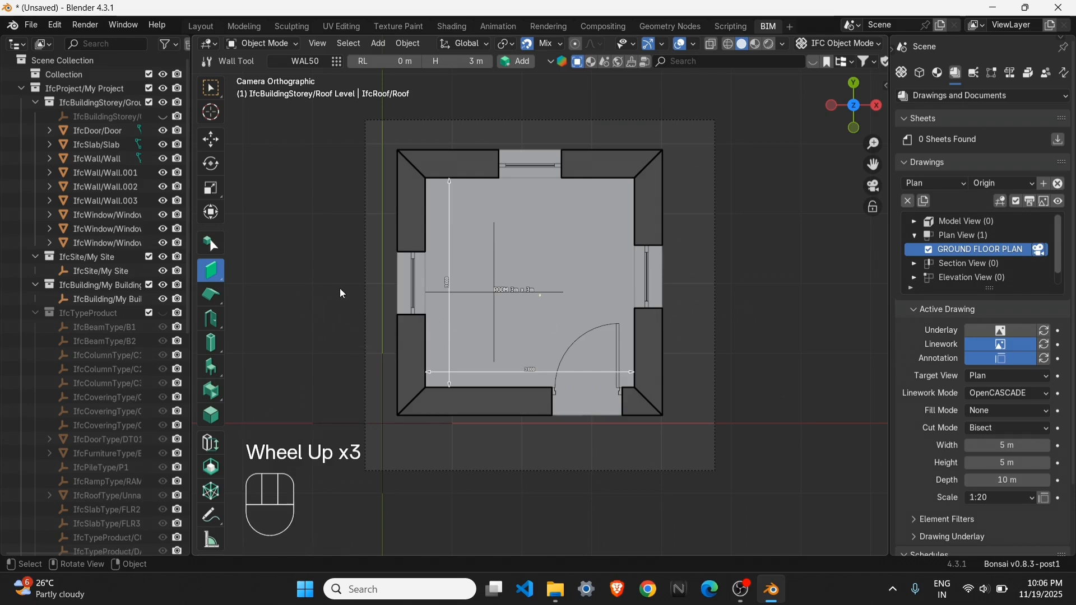
Step: Place the 3D cursor near the middle of the room and add a north-facing section drawing there
{"action": "middle_click_drag", "start_coordinate": [342, 293], "coordinate": [311, 265], "text": "shift"}
{"action": "right_click_drag", "start_coordinate": [527, 213], "coordinate": [507, 255], "text": "shift"}
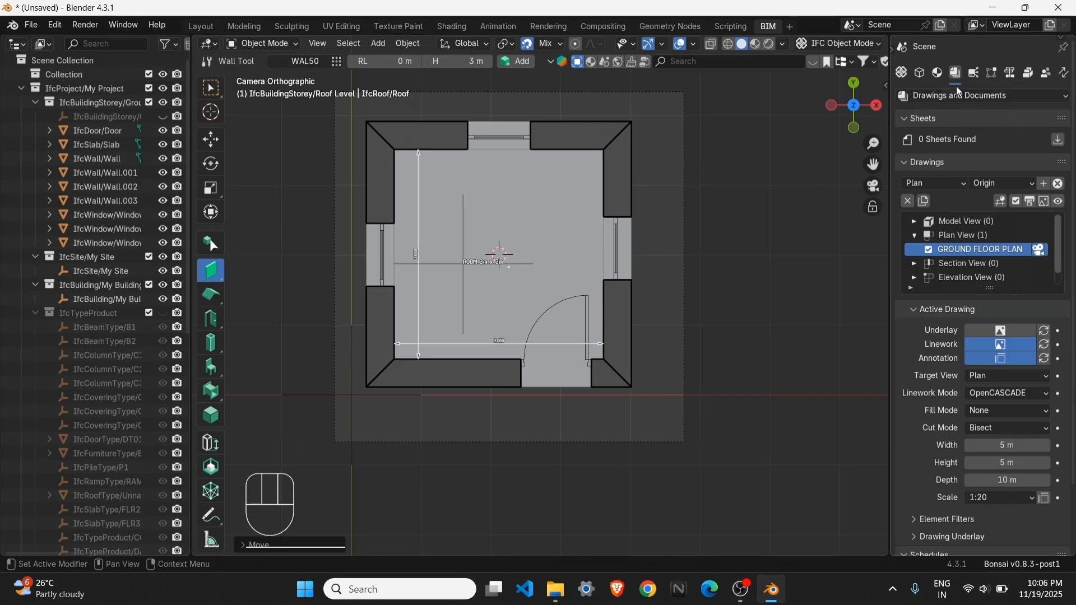
{"action": "left_click", "coordinate": [928, 184]}
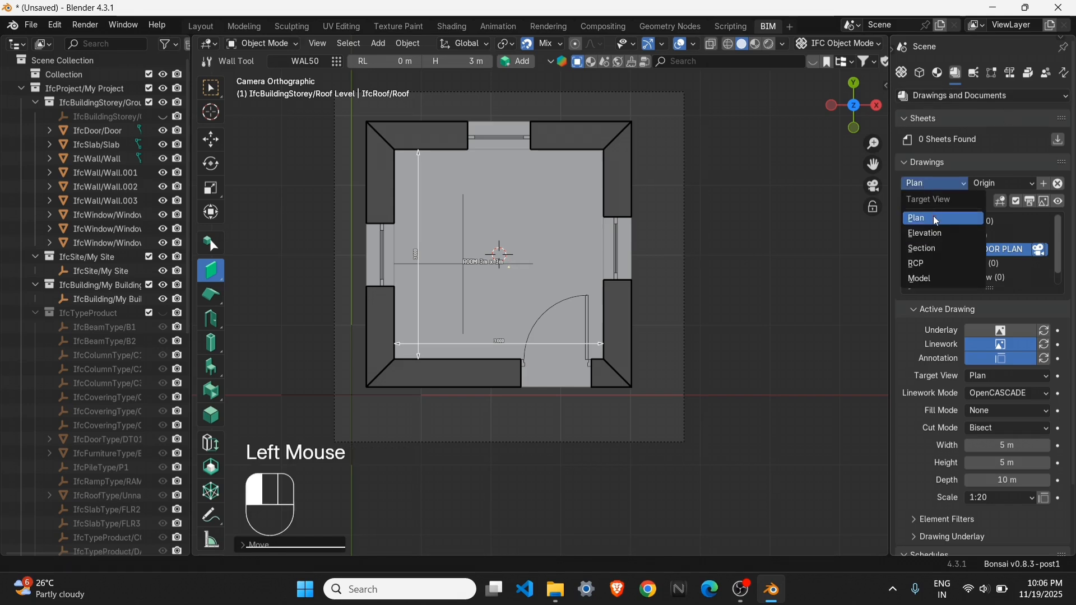
{"action": "left_click", "coordinate": [932, 249]}
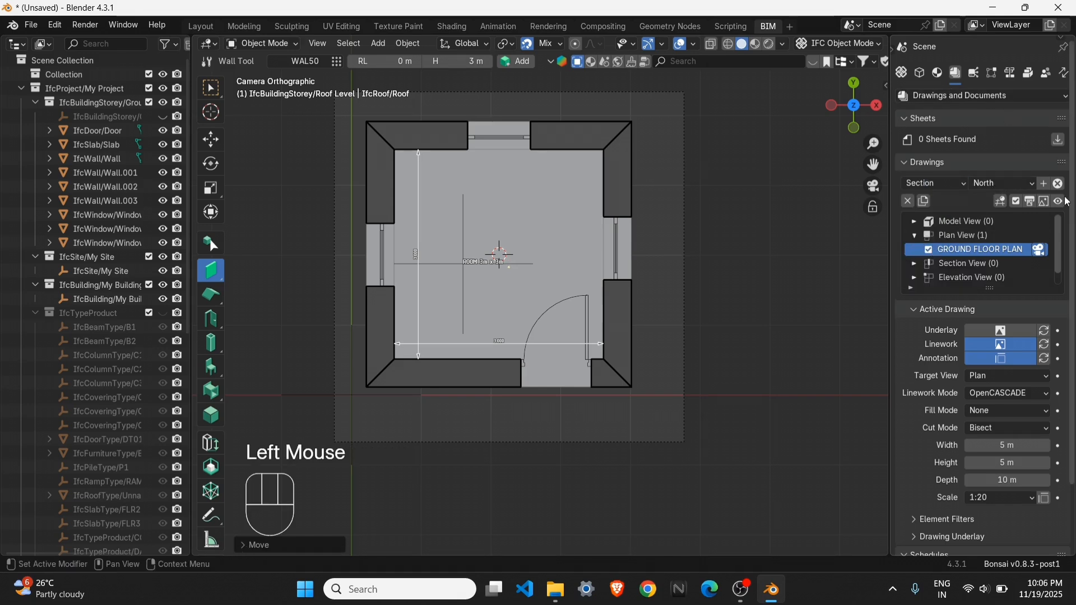
{"action": "left_click", "coordinate": [1044, 188]}
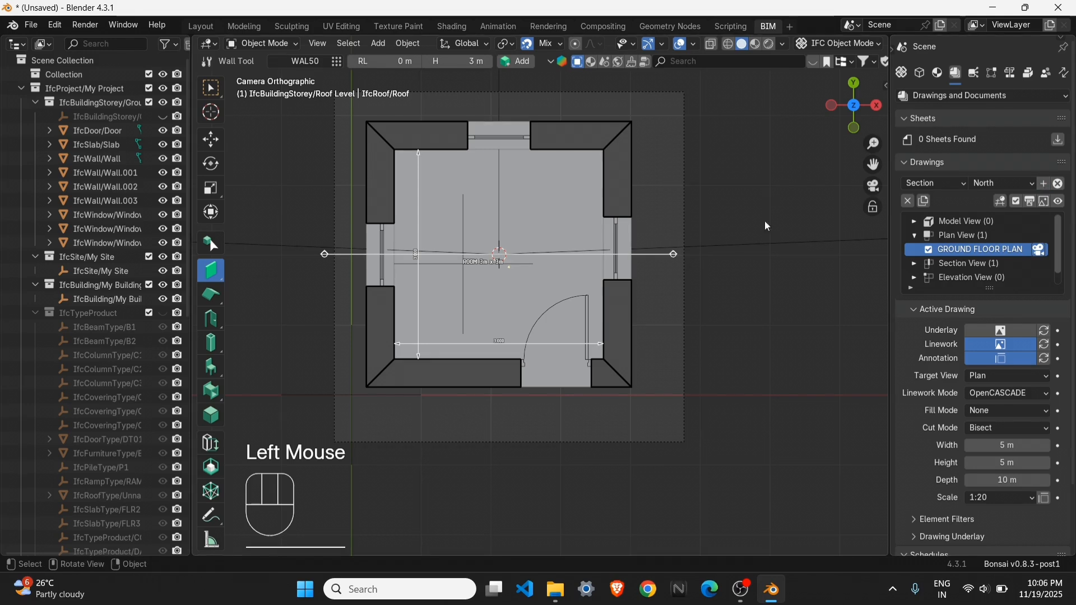
Step: Check the new section line on the plan and activate the NORTH SECTION drawing
{"action": "scroll", "coordinate": [673, 257], "scroll_direction": "down", "scroll_amount": 3}
{"action": "left_click", "coordinate": [665, 270]}
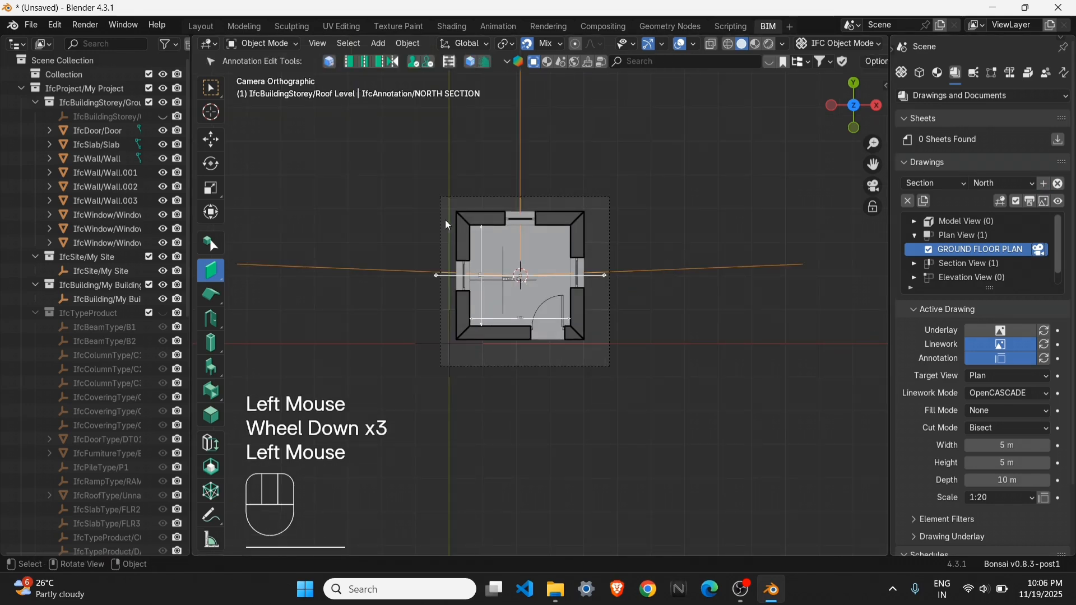
{"action": "left_click", "coordinate": [680, 314]}
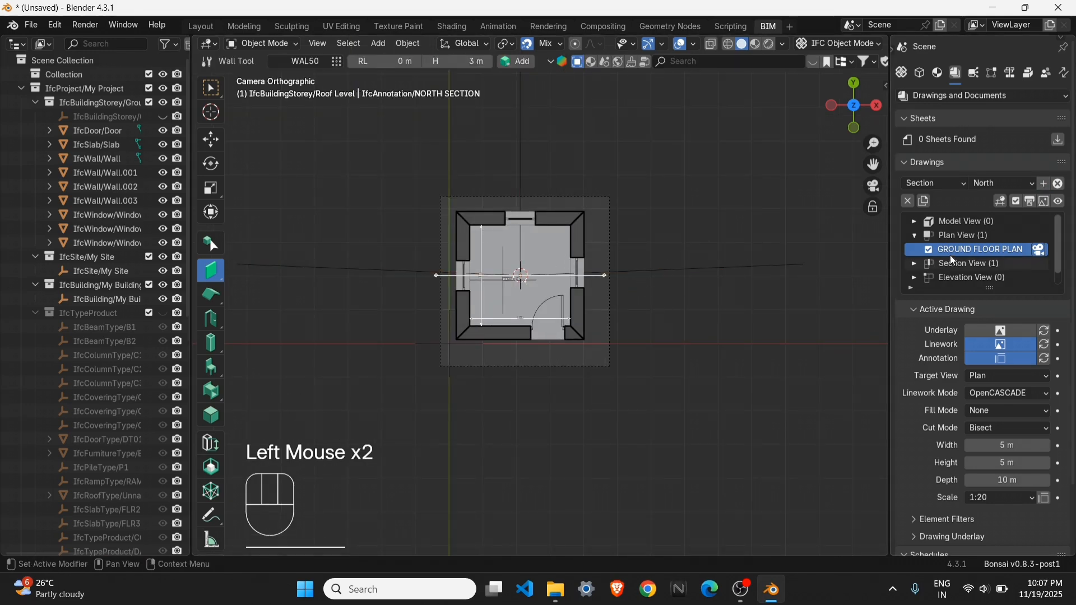
{"action": "left_click", "coordinate": [915, 266]}
{"action": "scroll", "coordinate": [998, 257], "scroll_direction": "down", "scroll_amount": 2}
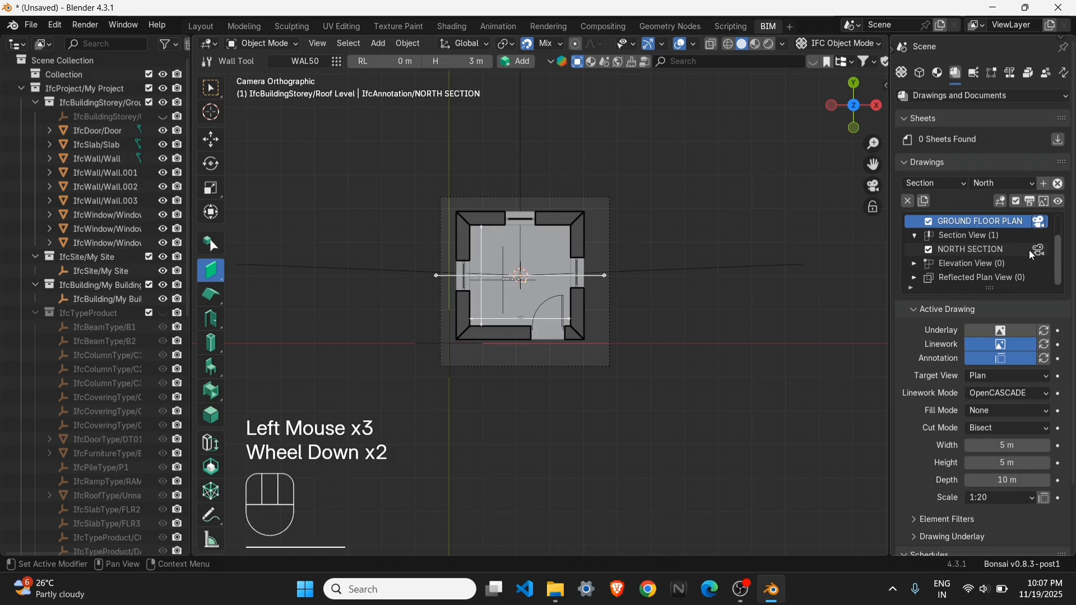
{"action": "left_click", "coordinate": [1032, 257]}
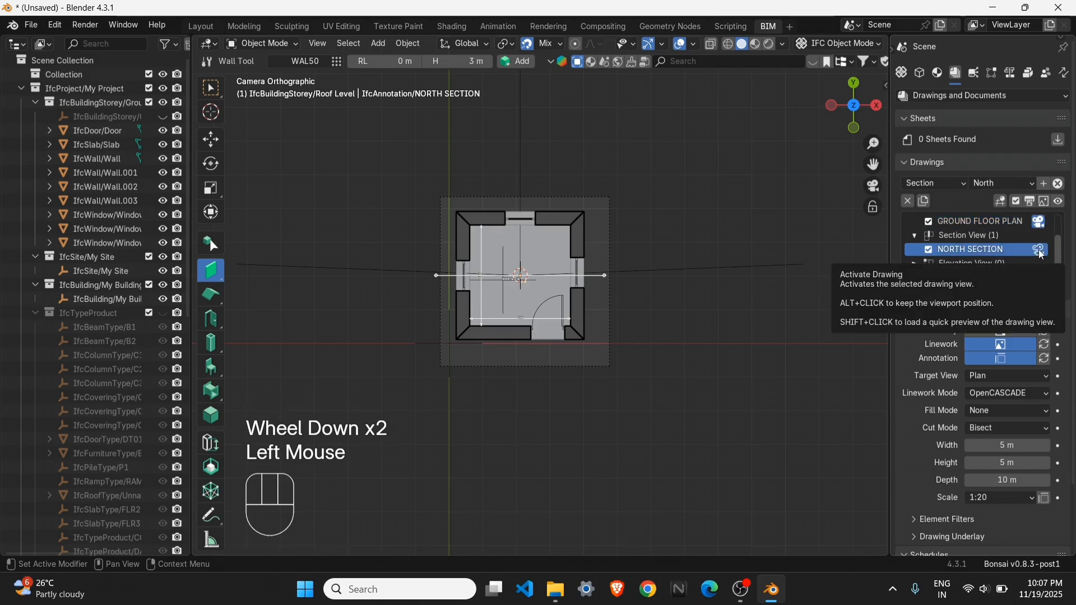
{"action": "double_click", "coordinate": [1037, 250]}
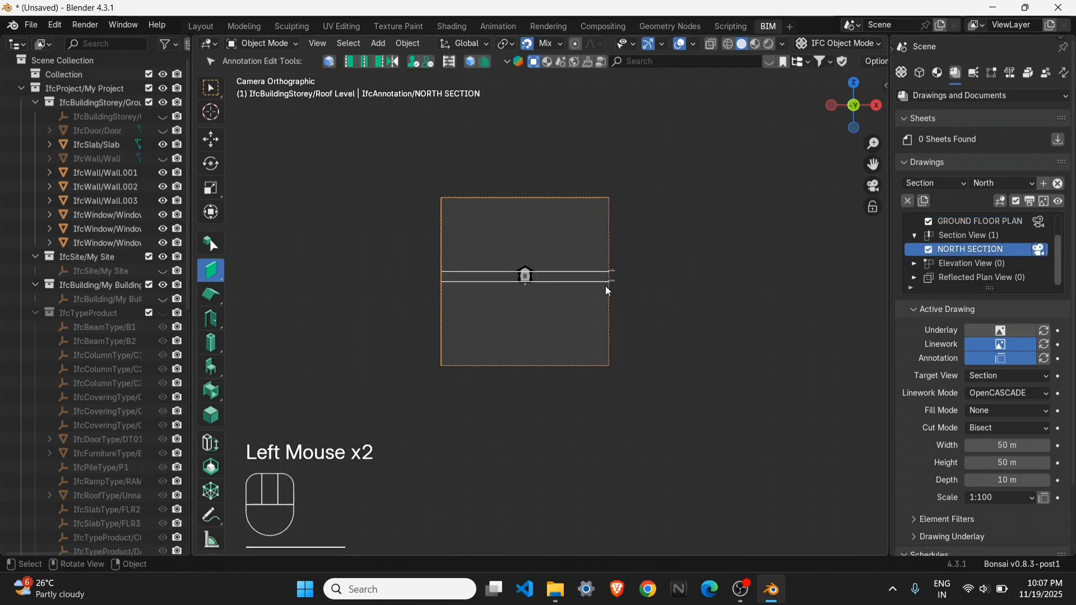
Step: Set the NORTH SECTION drawing's width and height to 6 m
{"action": "scroll", "coordinate": [549, 289], "scroll_direction": "up", "scroll_amount": 4}
{"action": "mouse_move", "coordinate": [553, 214]}
{"action": "middle_mouse_down", "text": "shift"}
{"action": "mouse_move", "coordinate": [583, 291]}
{"action": "mouse_move", "coordinate": [605, 271]}
{"action": "middle_mouse_up", "text": "shift"}
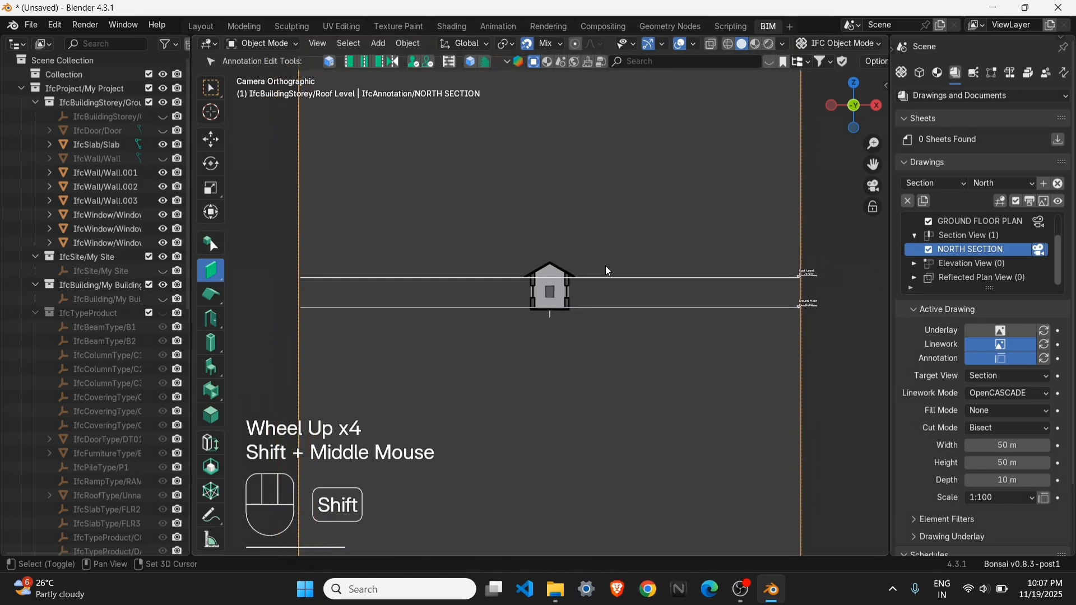
{"action": "scroll", "coordinate": [622, 278], "scroll_direction": "down", "scroll_amount": 2}
{"action": "scroll", "coordinate": [690, 303], "scroll_direction": "down", "scroll_amount": 2}
{"action": "scroll", "coordinate": [677, 313], "scroll_direction": "up", "scroll_amount": 3}
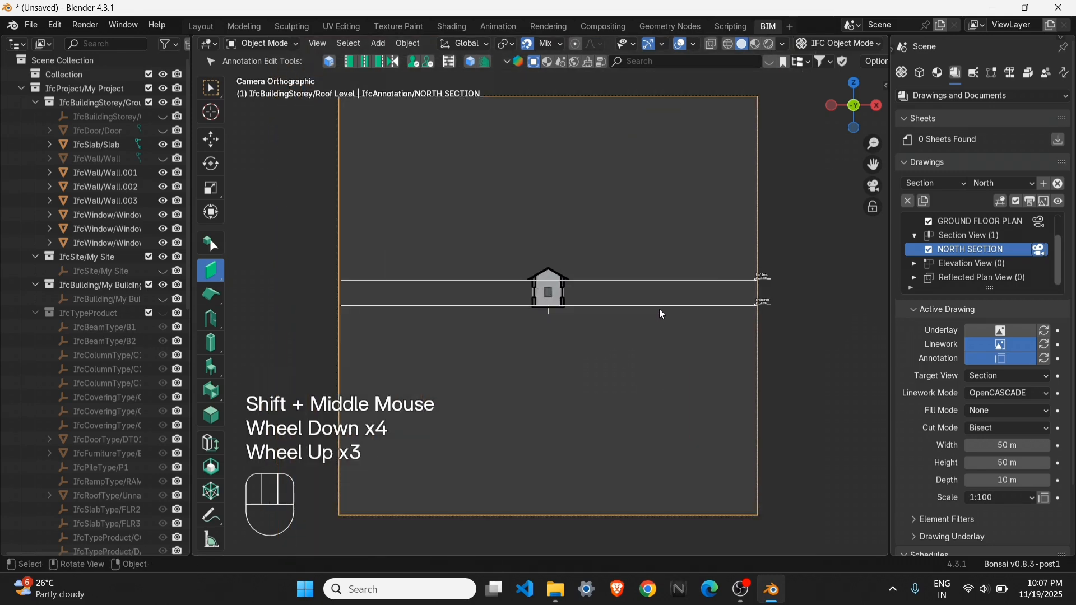
{"action": "scroll", "coordinate": [705, 338], "scroll_direction": "down", "scroll_amount": 2}
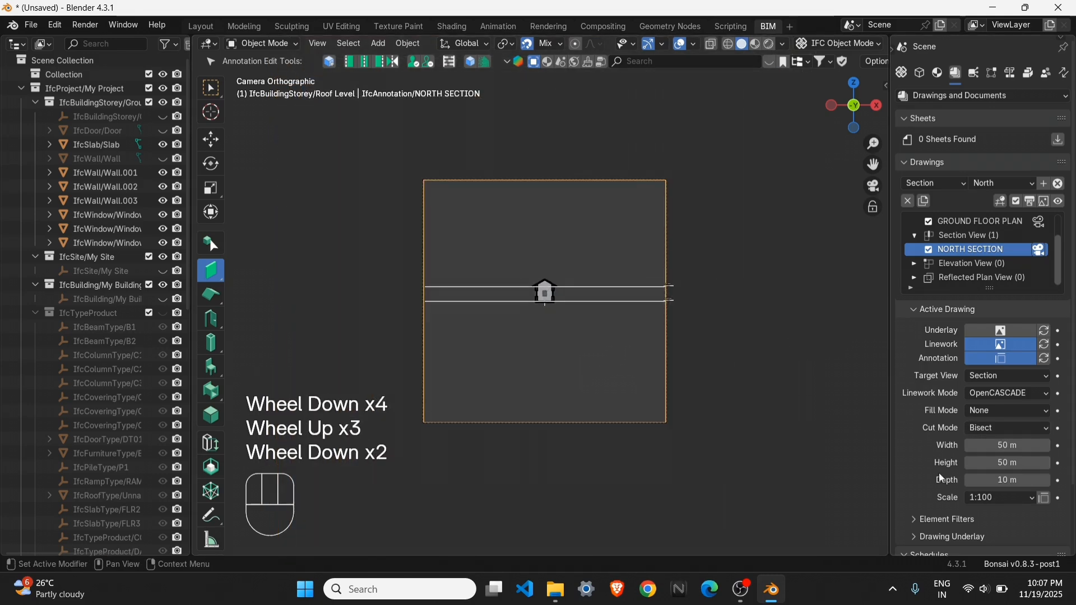
{"action": "left_click", "coordinate": [1007, 445]}
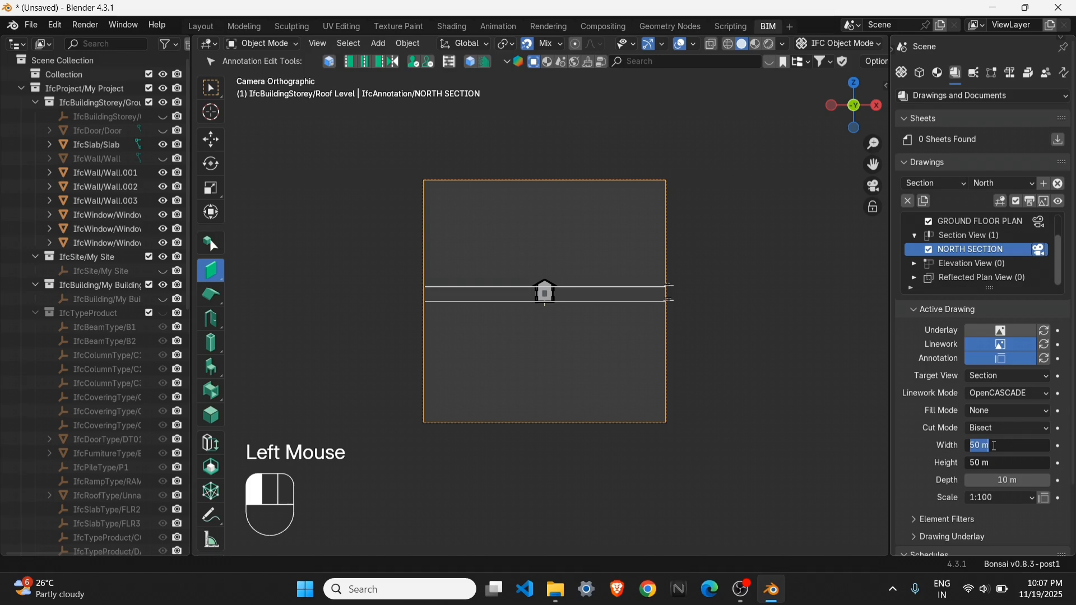
{"action": "key", "text": "Return"}
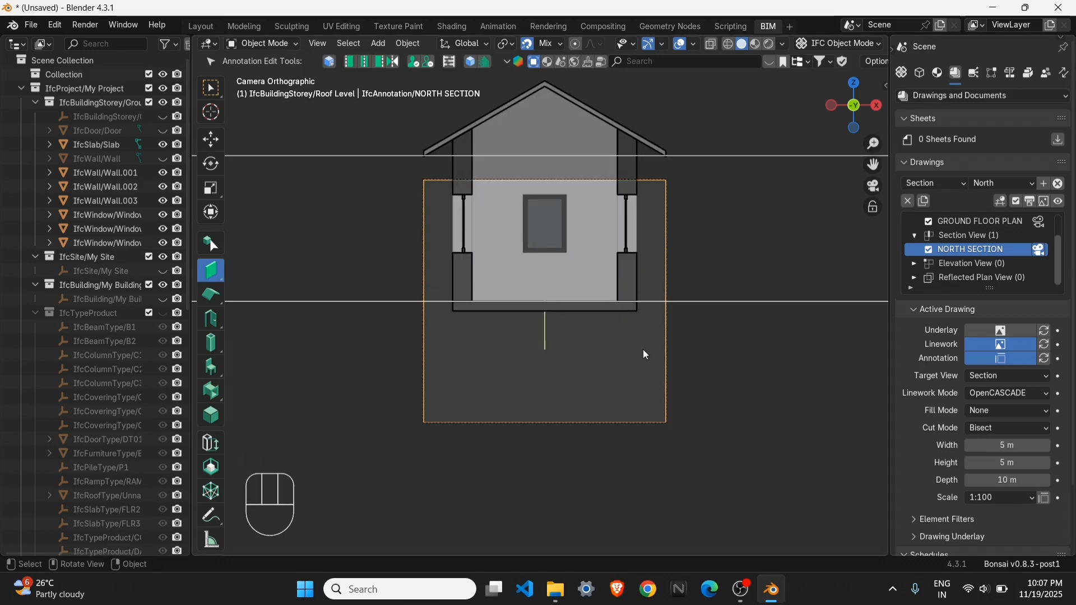
{"action": "left_click_drag", "start_coordinate": [1007, 446], "coordinate": [1007, 463]}
{"action": "type", "text": "6"}
{"action": "key", "text": "Return"}
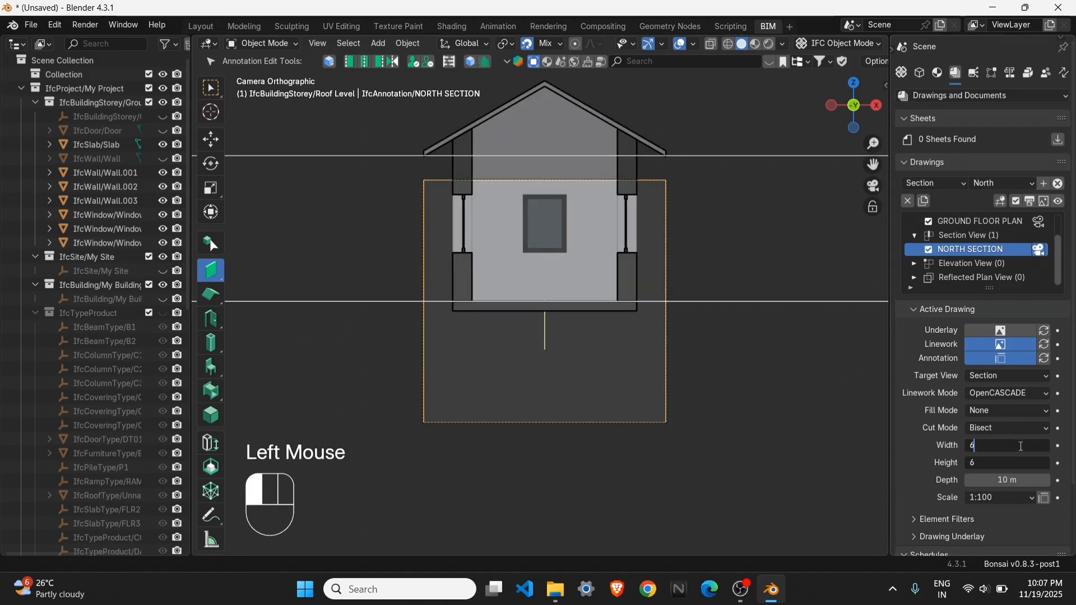
Step: Turn off snapping and move the section's camera frame up so it encloses the whole house
{"action": "middle_click_drag", "start_coordinate": [630, 281], "coordinate": [594, 368], "text": "shift"}
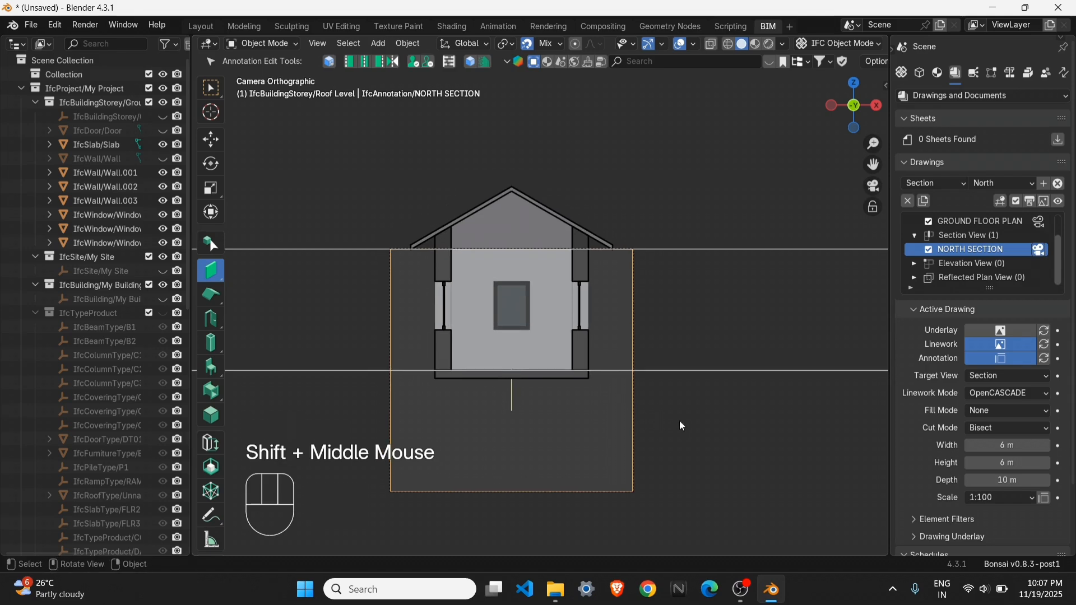
{"action": "left_click", "coordinate": [526, 46]}
{"action": "key", "text": "g"}
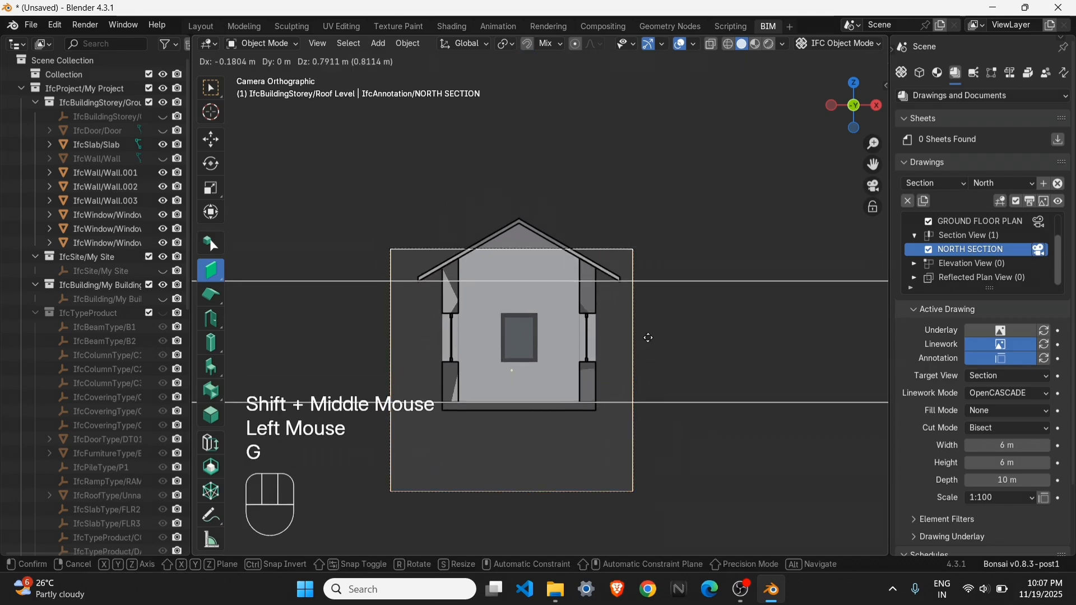
{"action": "left_click", "coordinate": [649, 296]}
{"action": "scroll", "coordinate": [589, 321], "scroll_direction": "down", "scroll_amount": 2}
{"action": "middle_click_drag", "start_coordinate": [590, 321], "coordinate": [629, 297], "text": "shift"}
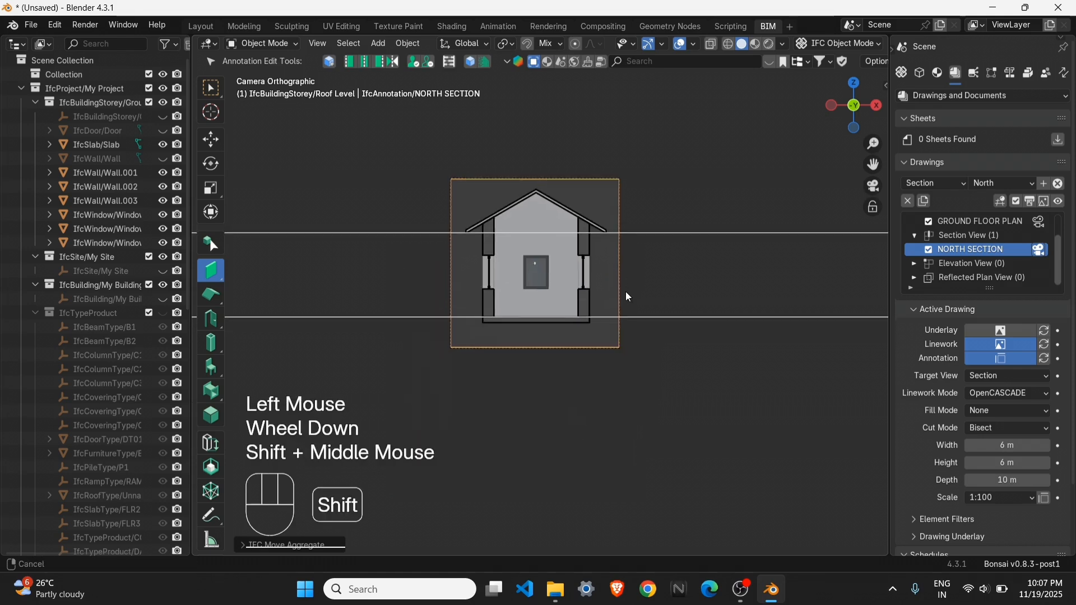
{"action": "scroll", "coordinate": [604, 277], "scroll_direction": "up", "scroll_amount": 2}
{"action": "scroll", "coordinate": [602, 307], "scroll_direction": "down", "scroll_amount": 1}
Step: Select the overlong Ground Floor and Roof Level annotation lines and delete them from the section
{"action": "mouse_move", "coordinate": [637, 347]}
{"action": "middle_mouse_down", "text": "shift"}
{"action": "mouse_move", "coordinate": [589, 352]}
{"action": "mouse_move", "coordinate": [310, 292]}
{"action": "mouse_move", "coordinate": [264, 298]}
{"action": "mouse_move", "coordinate": [357, 306]}
{"action": "middle_mouse_up", "text": "shift"}
{"action": "scroll", "coordinate": [590, 314], "scroll_direction": "down", "scroll_amount": 7}
{"action": "left_click", "coordinate": [511, 298]}
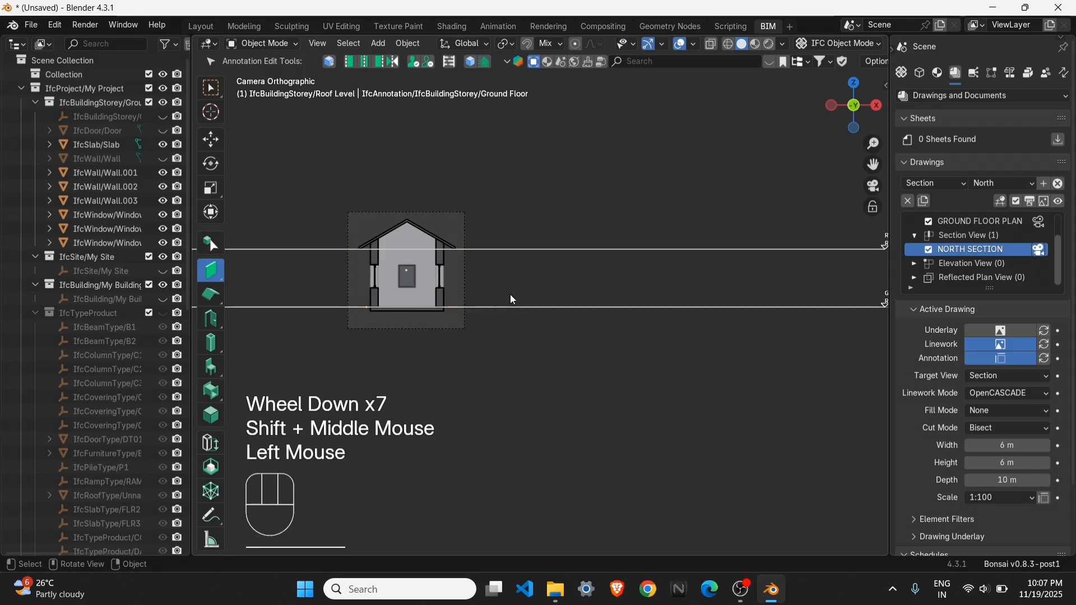
{"action": "scroll", "coordinate": [613, 307], "scroll_direction": "down", "scroll_amount": 2}
{"action": "mouse_move", "coordinate": [620, 298]}
{"action": "middle_mouse_down", "text": "shift"}
{"action": "mouse_move", "coordinate": [678, 299]}
{"action": "mouse_move", "coordinate": [721, 271]}
{"action": "middle_mouse_up", "text": "shift"}
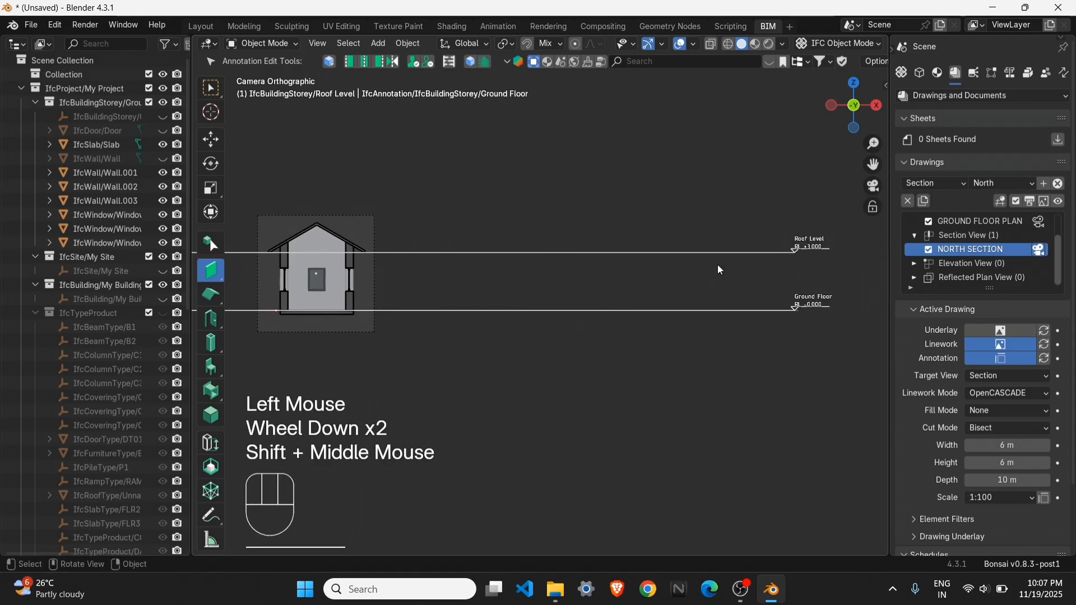
{"action": "left_click", "coordinate": [729, 252], "text": "shift"}
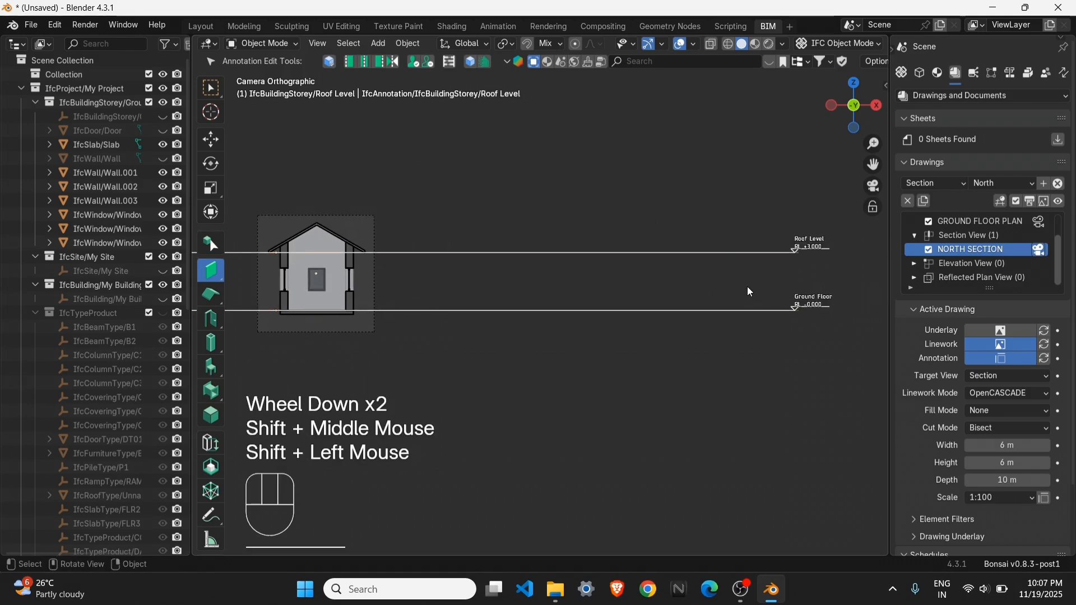
{"action": "key", "text": "Delete"}
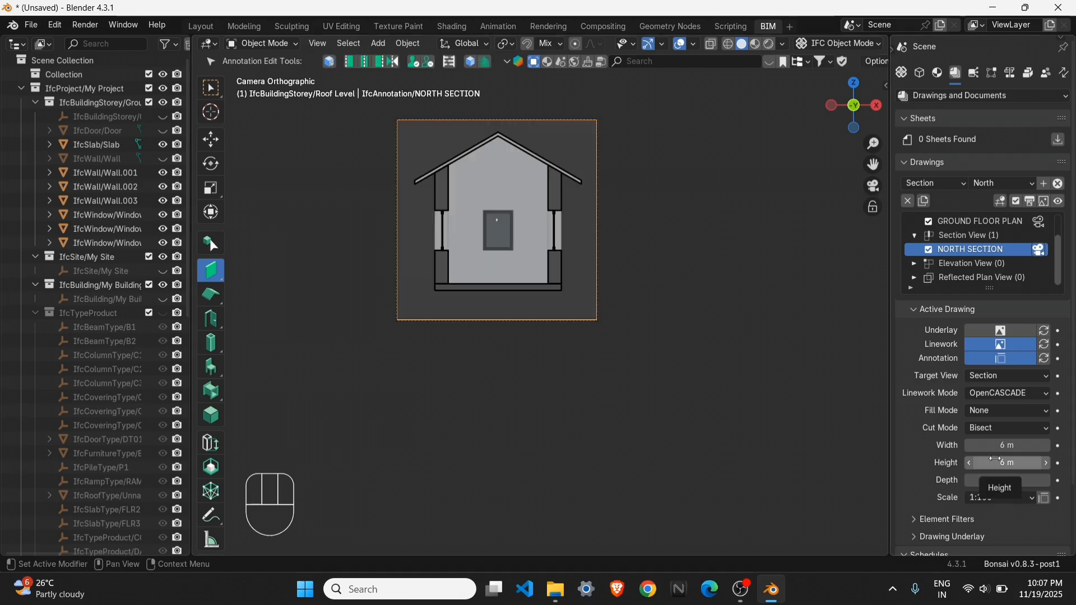
Step: Set the section drawing's width to 7.2 m and reactivate NORTH SECTION to regenerate its level annotations
{"action": "left_click_drag", "start_coordinate": [1001, 446], "coordinate": [1031, 445]}
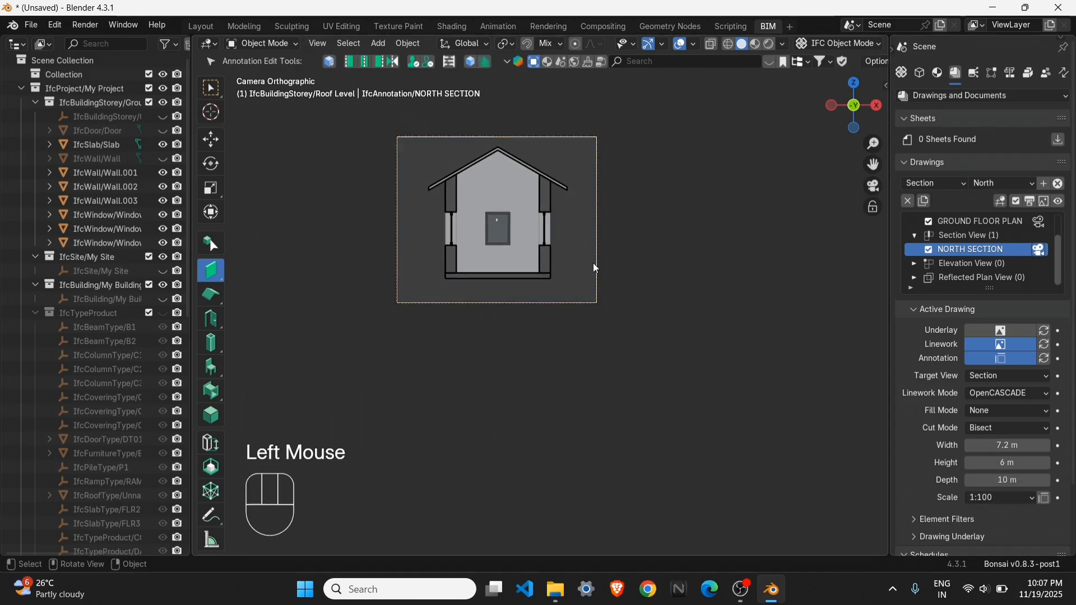
{"action": "scroll", "coordinate": [595, 269], "scroll_direction": "up", "scroll_amount": 2}
{"action": "middle_click_drag", "start_coordinate": [596, 269], "coordinate": [597, 304], "text": "shift"}
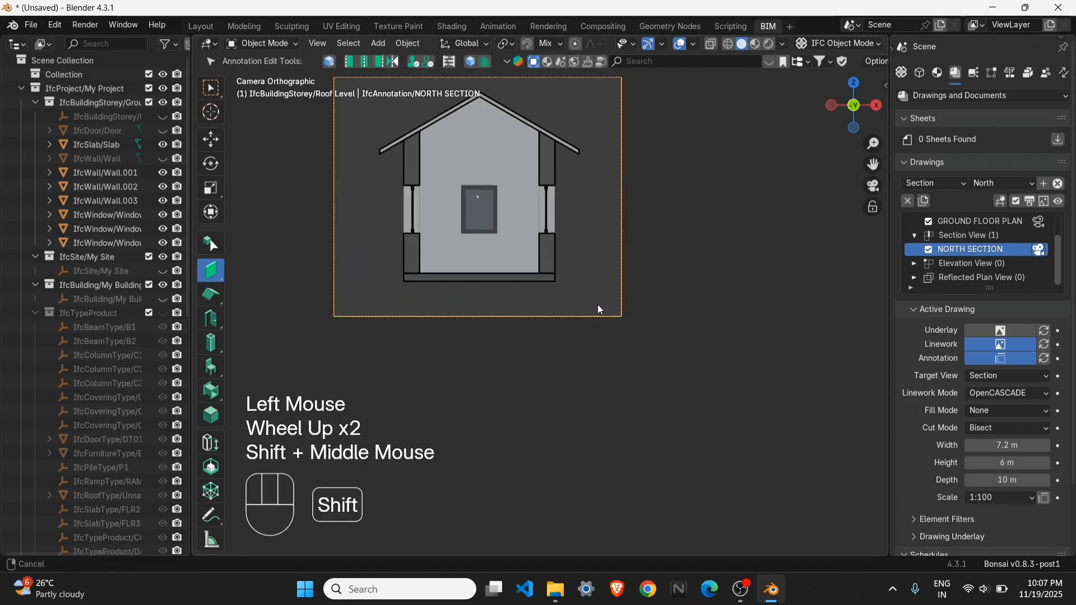
{"action": "left_click", "coordinate": [1041, 248]}
{"action": "scroll", "coordinate": [649, 199], "scroll_direction": "up", "scroll_amount": 1}
{"action": "middle_click_drag", "start_coordinate": [649, 200], "coordinate": [598, 210], "text": "shift"}
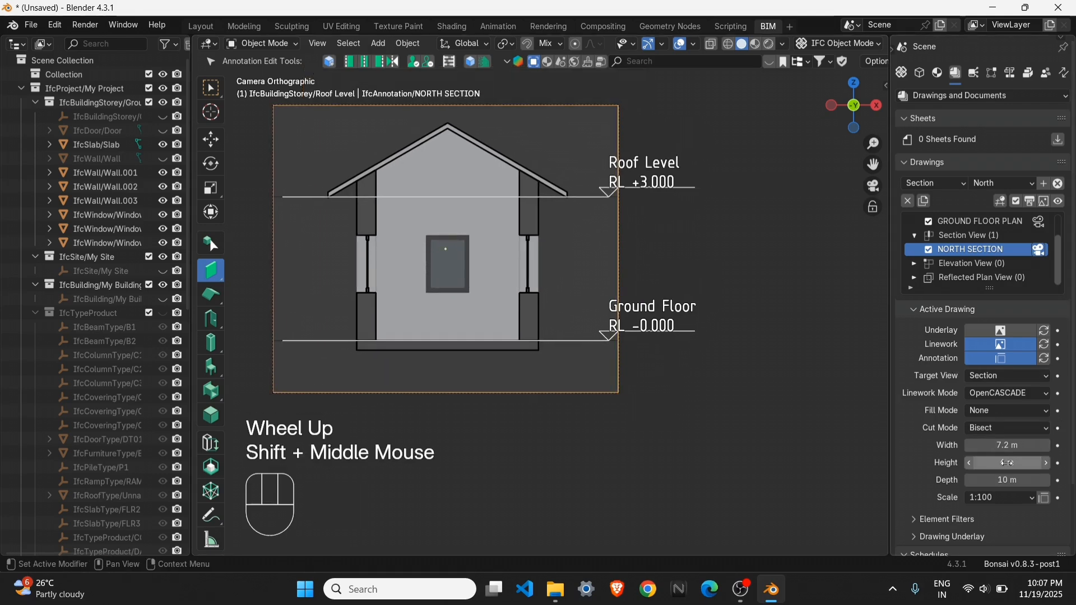
Step: Set the NORTH SECTION drawing's width to 9 m and shift its camera frame about 0.74 m along X to enclose the level labels
{"action": "left_click_drag", "start_coordinate": [1003, 447], "coordinate": [1037, 447]}
{"action": "key", "text": "g"}
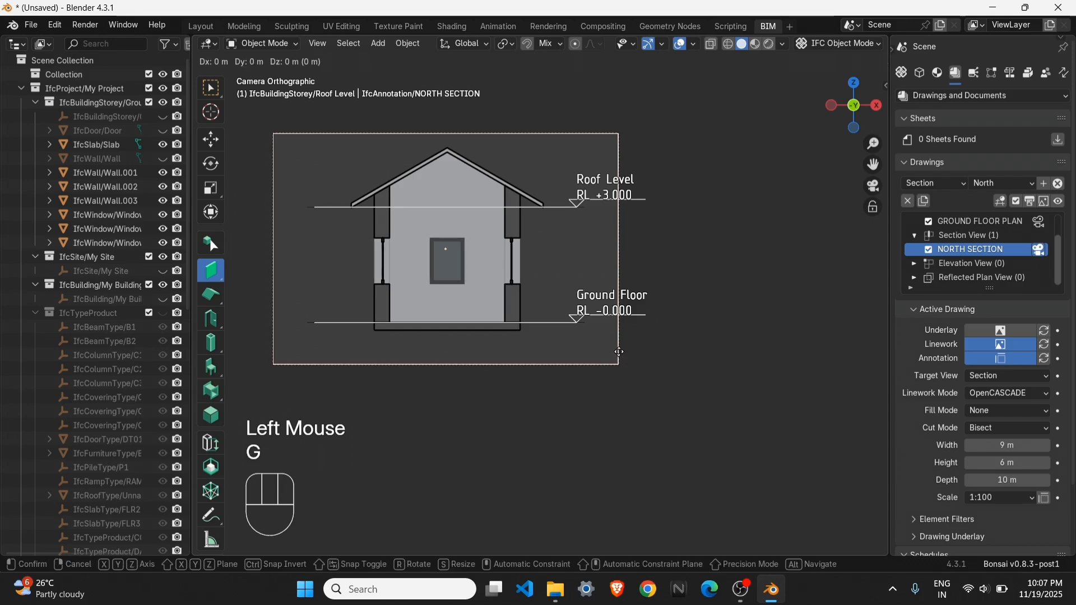
{"action": "key", "text": "x"}
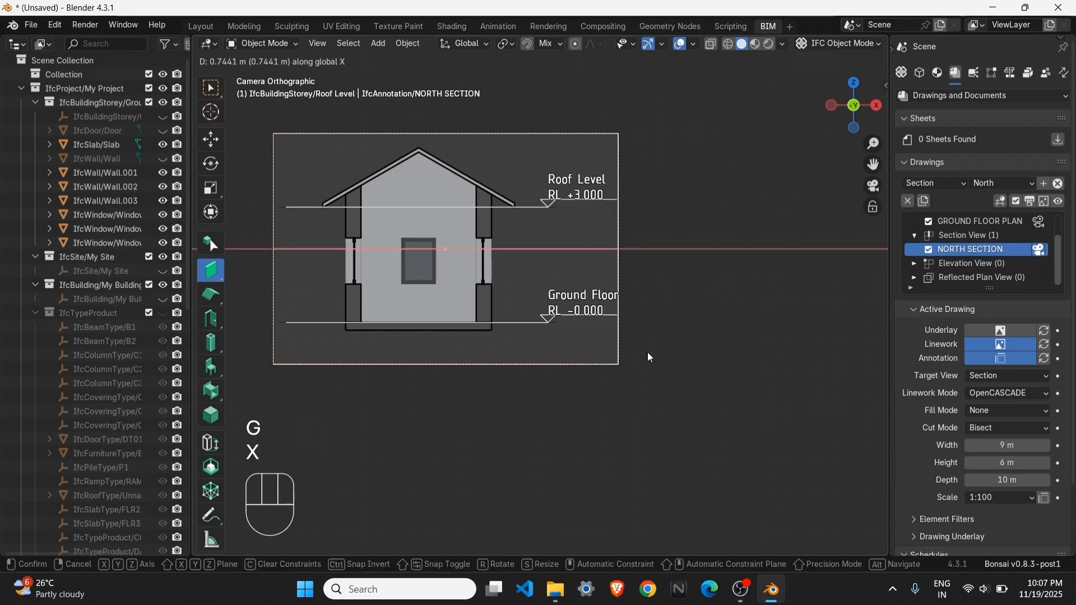
{"action": "left_click", "coordinate": [648, 357]}
{"action": "scroll", "coordinate": [465, 260], "scroll_direction": "up", "scroll_amount": 2}
{"action": "mouse_move", "coordinate": [488, 295]}
{"action": "middle_mouse_down", "text": "shift"}
{"action": "mouse_move", "coordinate": [465, 260]}
{"action": "mouse_move", "coordinate": [512, 291]}
{"action": "middle_mouse_up", "text": "shift"}
{"action": "scroll", "coordinate": [512, 291], "scroll_direction": "up", "scroll_amount": 1, "text": "shift"}
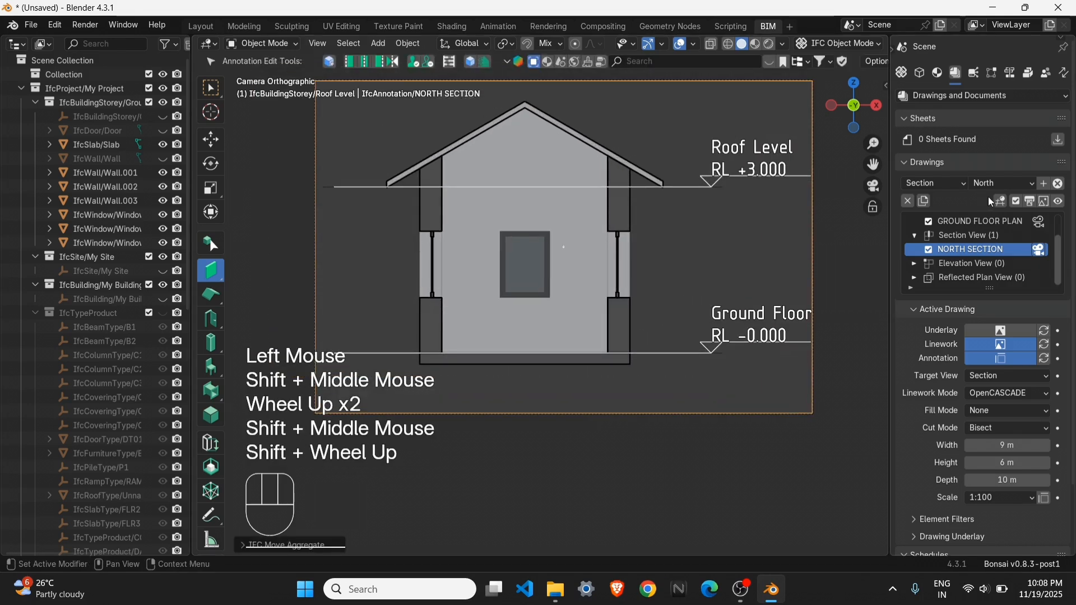
Step: Generate the NORTH SECTION drawing at 1:100 and inspect the exported SVG in the browser
{"action": "left_click", "coordinate": [1034, 206]}
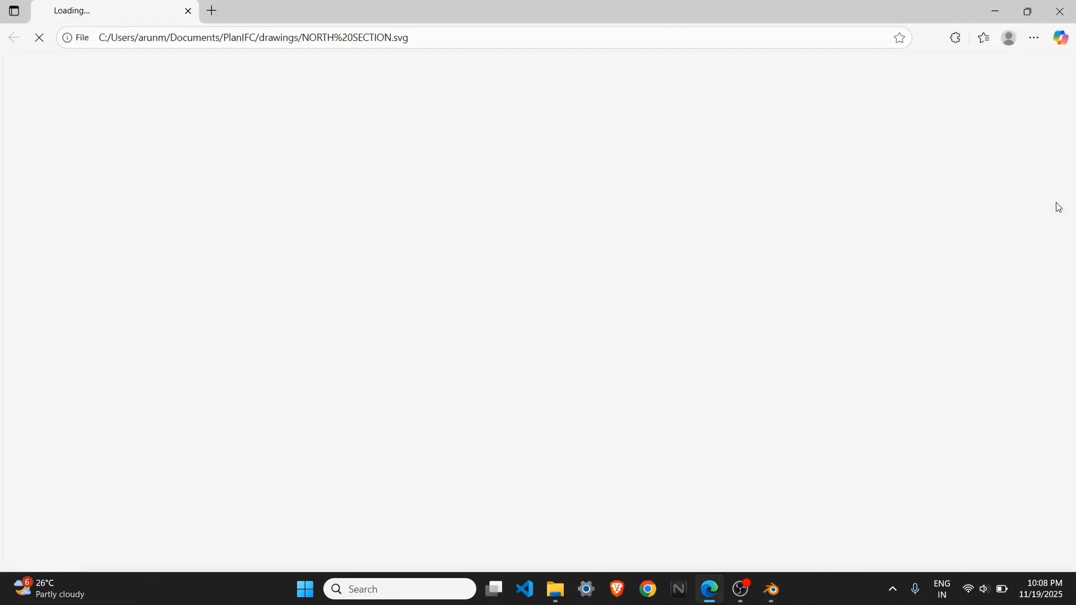
{"action": "scroll", "coordinate": [145, 82], "scroll_direction": "up", "scroll_amount": 6, "text": "ctrl"}
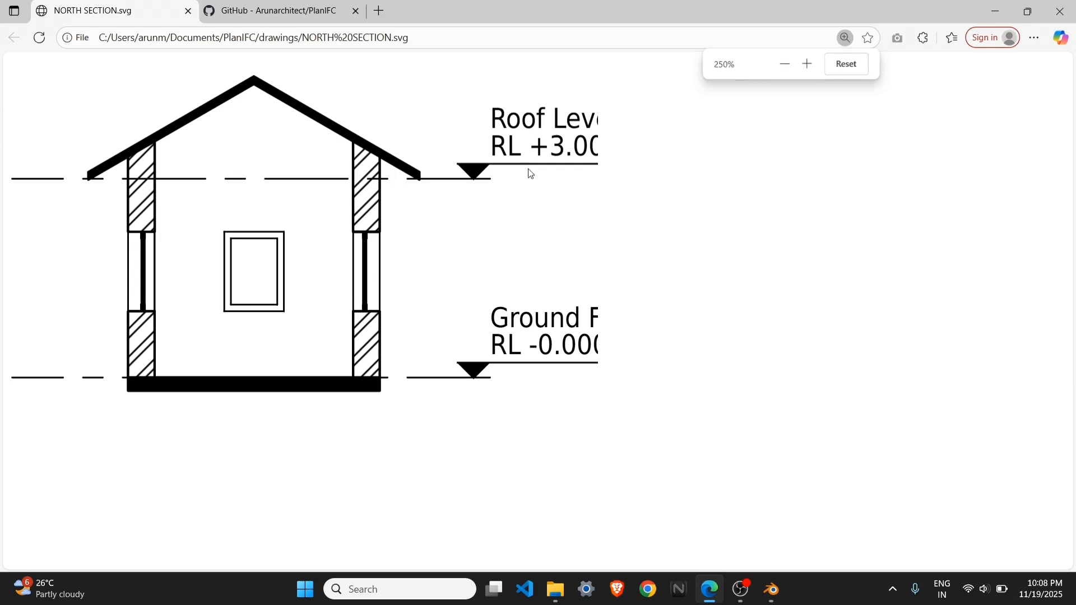
{"action": "left_click", "coordinate": [1060, 11]}
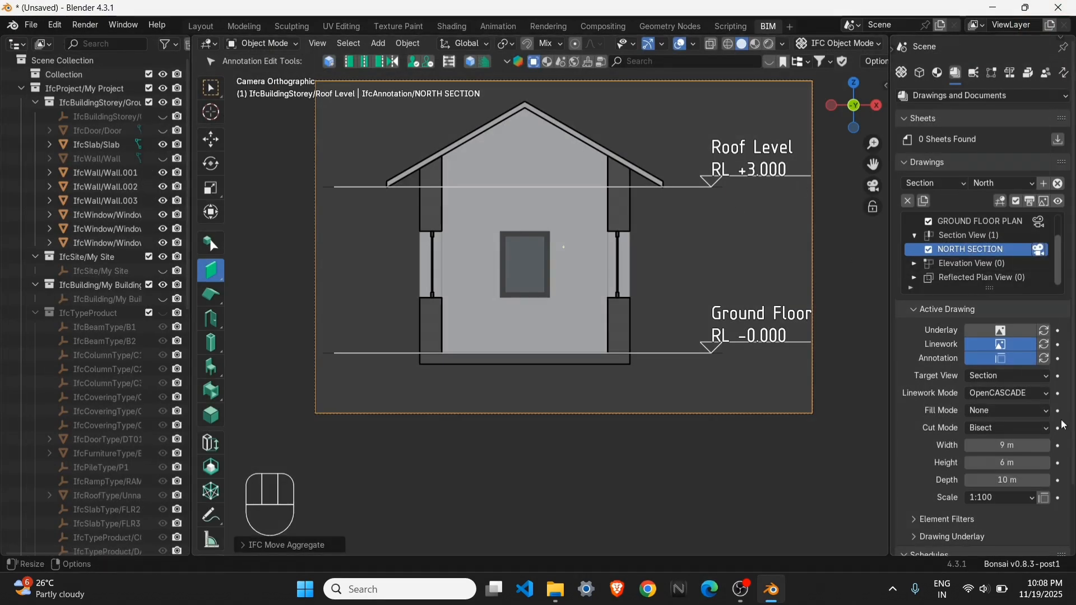
Step: Set the section drawing's scale to 1:50, regenerate it and review the updated SVG in the browser
{"action": "left_click", "coordinate": [1003, 498]}
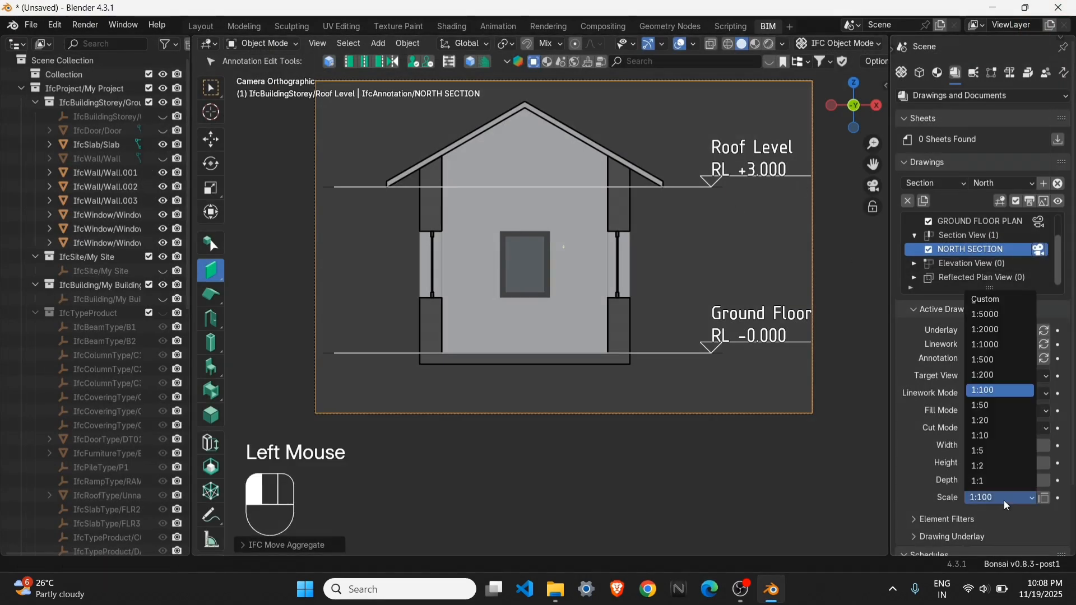
{"action": "left_click", "coordinate": [993, 410]}
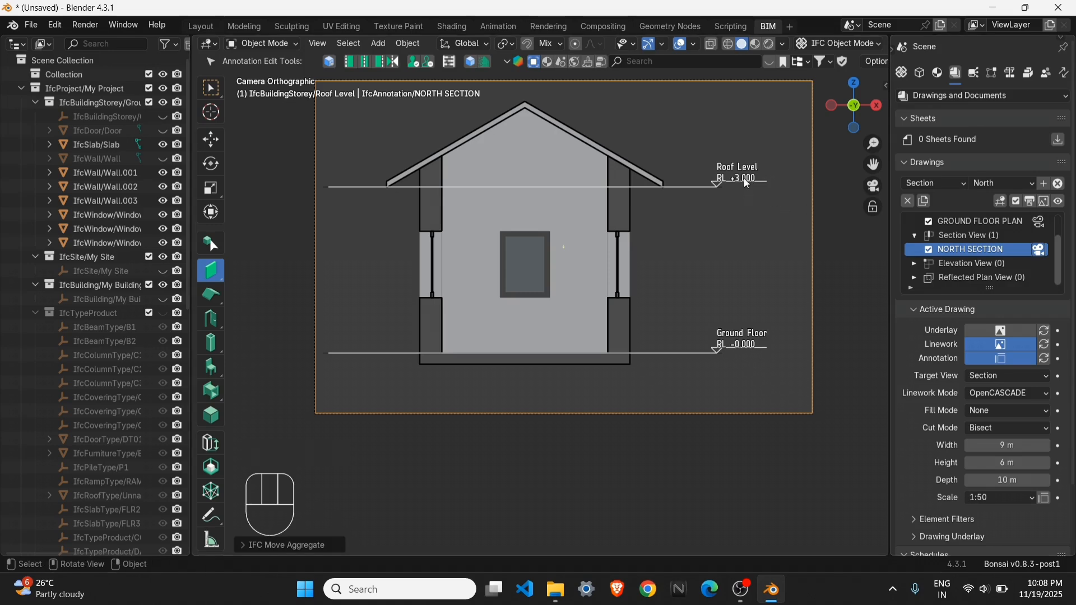
{"action": "left_click", "coordinate": [1058, 205]}
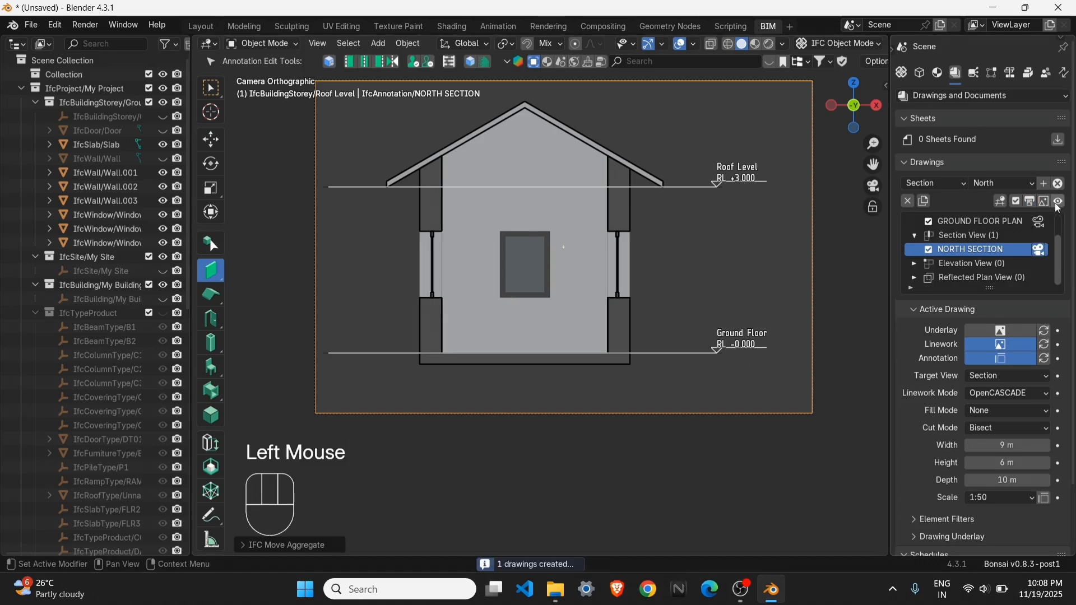
{"action": "left_click", "coordinate": [1059, 205]}
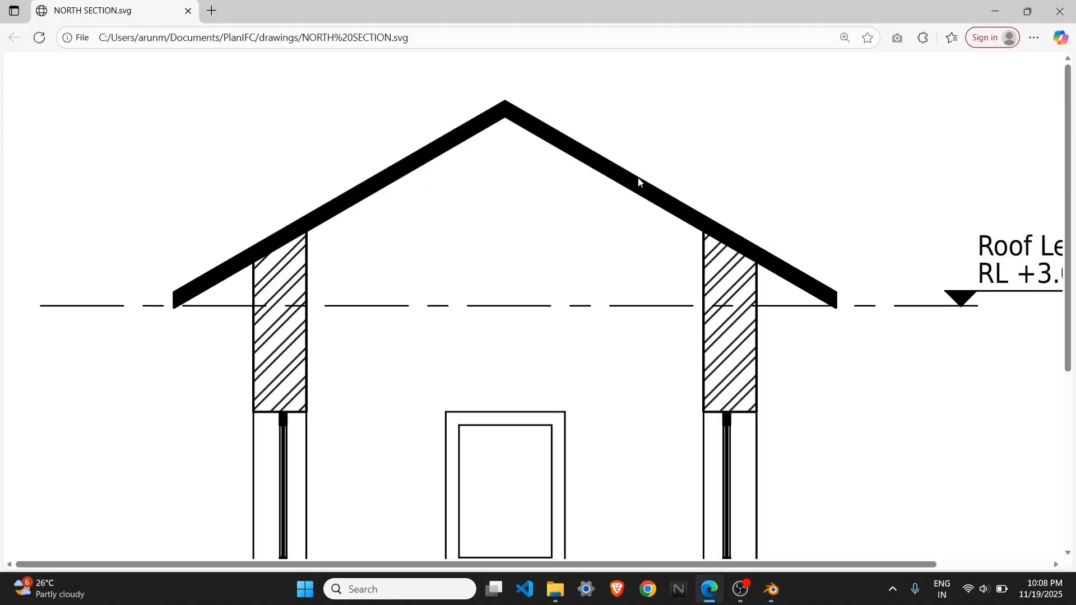
{"action": "scroll", "coordinate": [638, 181], "scroll_direction": "down", "scroll_amount": 3}
{"action": "scroll", "coordinate": [637, 235], "scroll_direction": "down", "scroll_amount": 3, "text": "ctrl"}
{"action": "scroll", "coordinate": [480, 269], "scroll_direction": "up", "scroll_amount": 1, "text": "ctrl"}
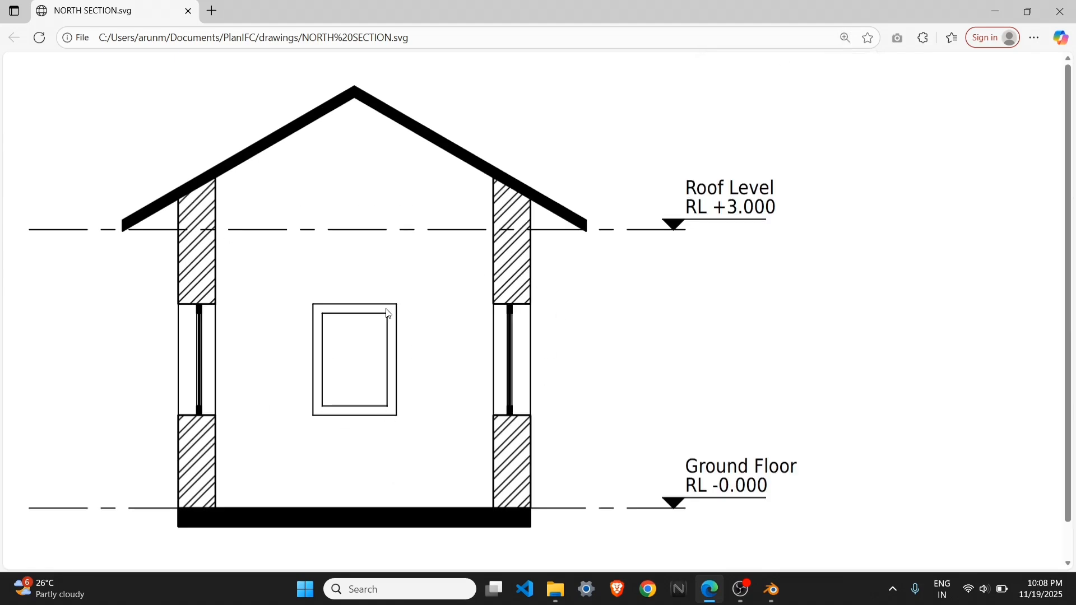
{"action": "left_click", "coordinate": [1071, 15]}
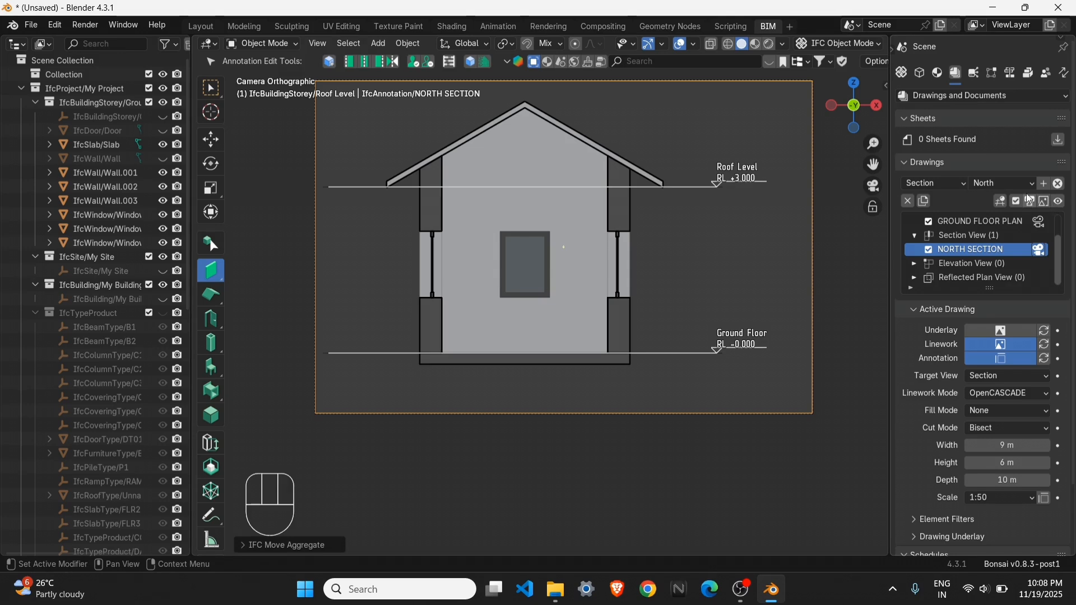
Step: Activate the GROUND FLOOR PLAN drawing and place the 3D cursor just outside the wall containing the door
{"action": "left_click", "coordinate": [1039, 223]}
{"action": "left_click", "coordinate": [1038, 223]}
{"action": "scroll", "coordinate": [548, 412], "scroll_direction": "down", "scroll_amount": 2}
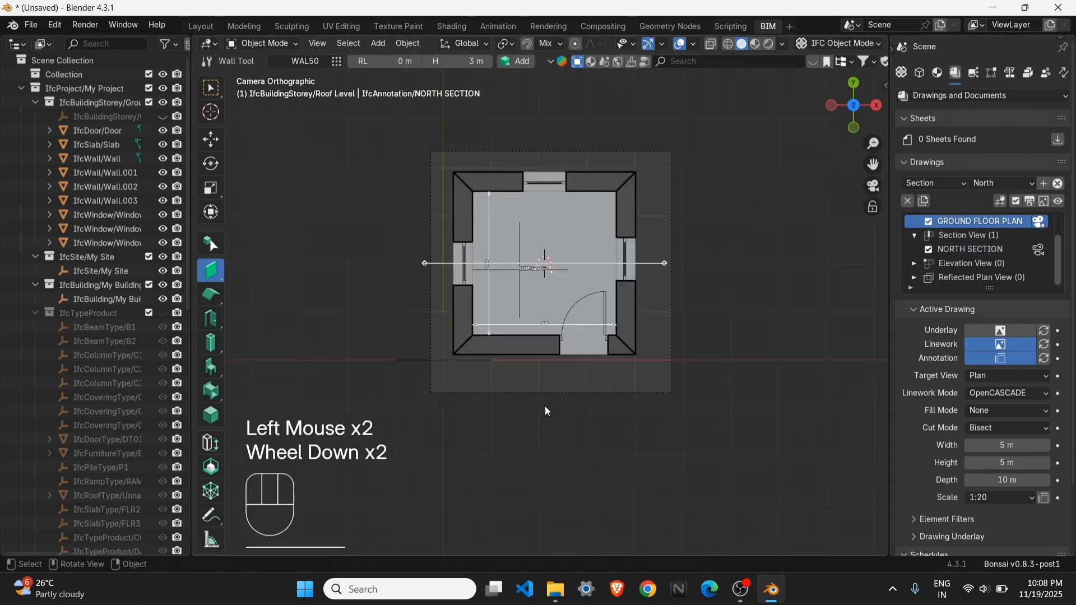
{"action": "middle_click_drag", "start_coordinate": [547, 411], "coordinate": [527, 348], "text": "shift"}
{"action": "scroll", "coordinate": [527, 348], "scroll_direction": "up", "scroll_amount": 1}
{"action": "scroll", "coordinate": [540, 373], "scroll_direction": "up", "scroll_amount": 1}
{"action": "left_click", "coordinate": [541, 375]}
{"action": "key", "text": "ctrl+z"}
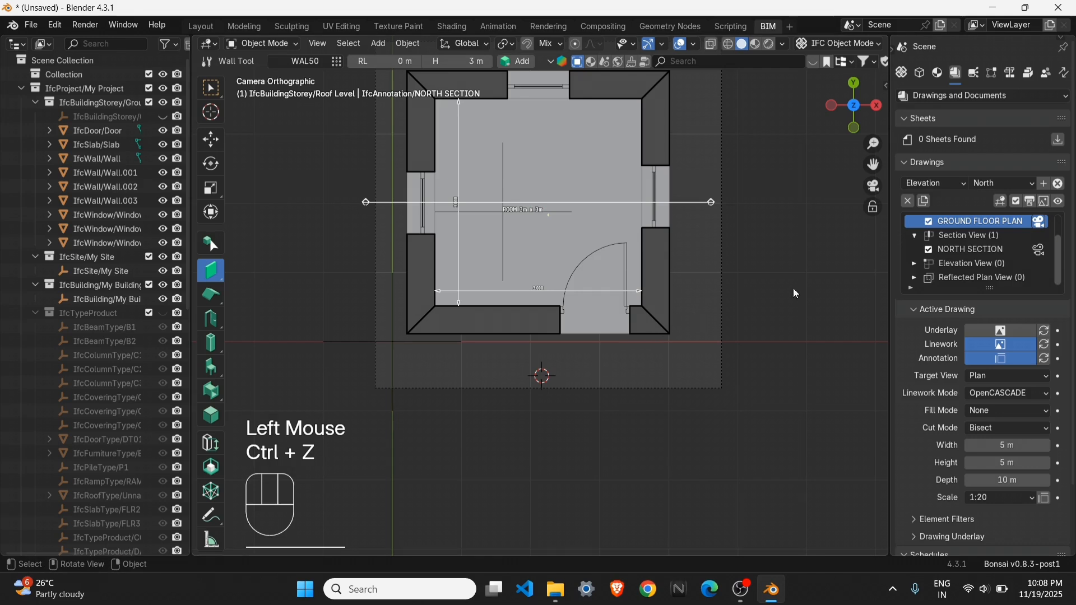
Step: Add an Elevation drawing facing South at the 3D cursor and select its camera in the plan
{"action": "left_click", "coordinate": [1010, 182]}
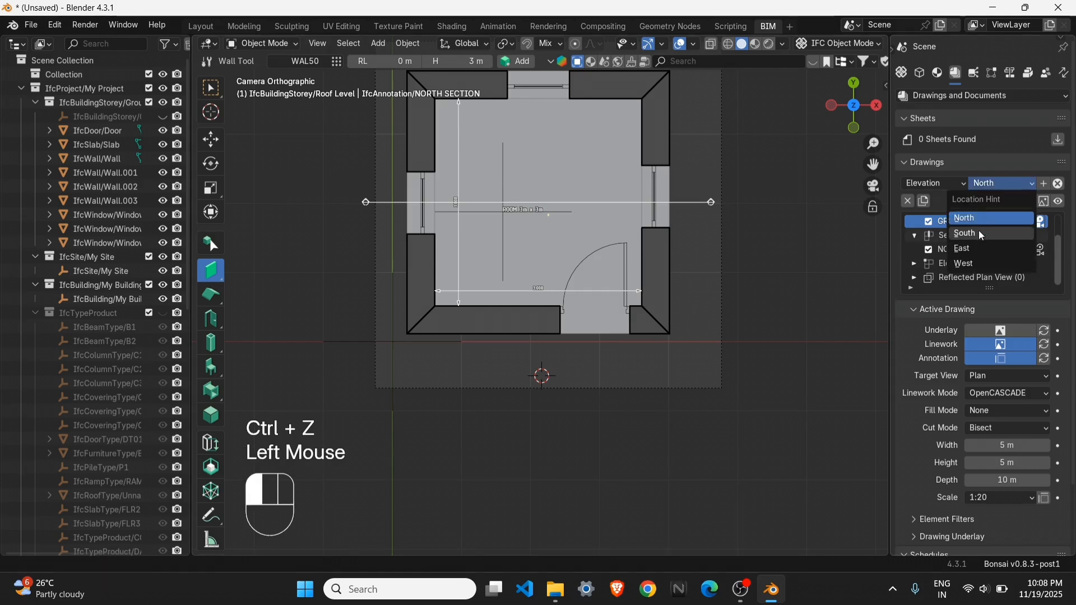
{"action": "left_click", "coordinate": [982, 234]}
{"action": "left_click", "coordinate": [1041, 187]}
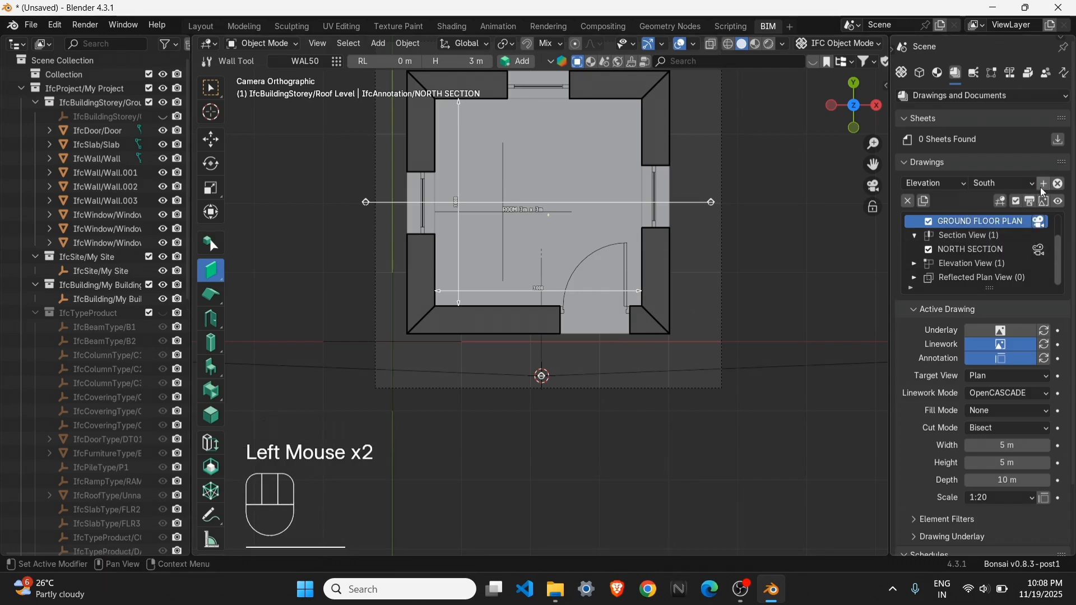
{"action": "scroll", "coordinate": [630, 369], "scroll_direction": "down", "scroll_amount": 2}
{"action": "left_click", "coordinate": [676, 338]}
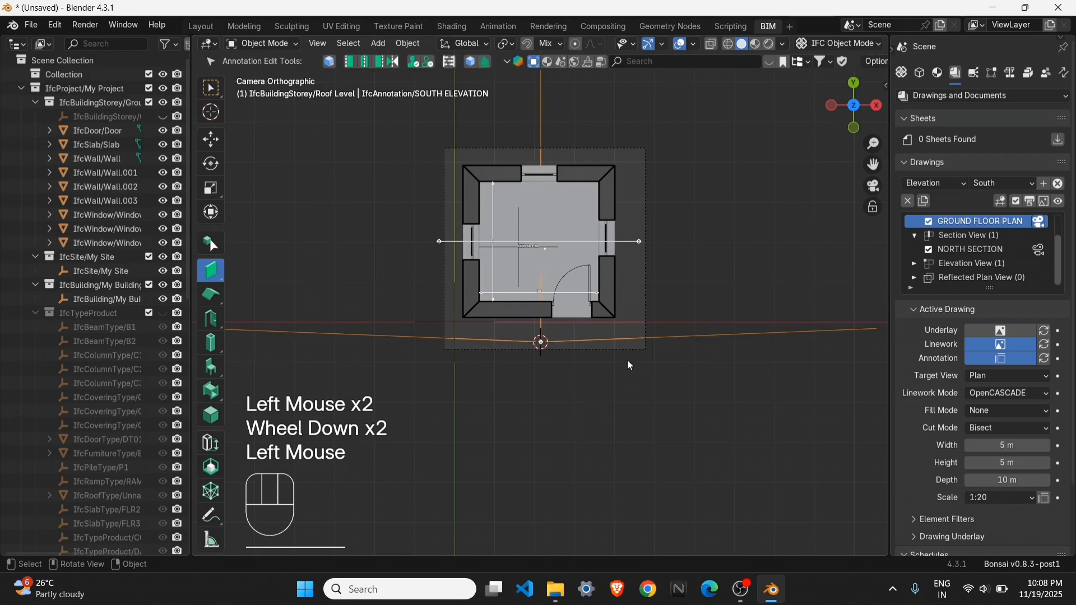
{"action": "scroll", "coordinate": [625, 303], "scroll_direction": "down", "scroll_amount": 2}
{"action": "middle_click_drag", "start_coordinate": [581, 305], "coordinate": [557, 320], "text": "shift"}
{"action": "scroll", "coordinate": [557, 320], "scroll_direction": "up", "scroll_amount": 1}
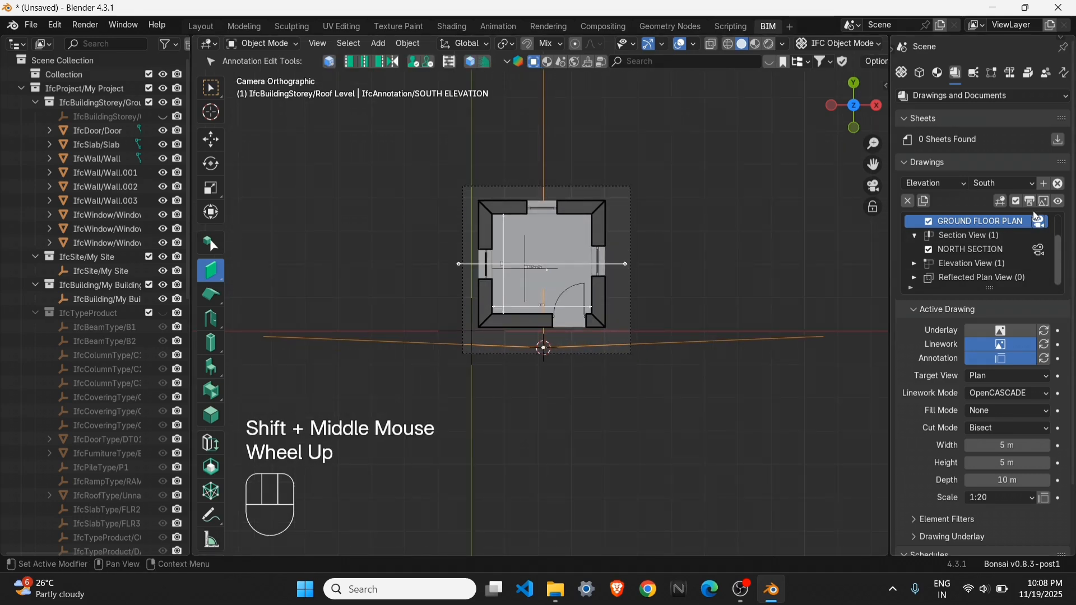
Step: Expand the elevation drawings and activate SOUTH ELEVATION
{"action": "left_click", "coordinate": [915, 264]}
{"action": "scroll", "coordinate": [990, 273], "scroll_direction": "down", "scroll_amount": 1}
{"action": "left_click", "coordinate": [1042, 265]}
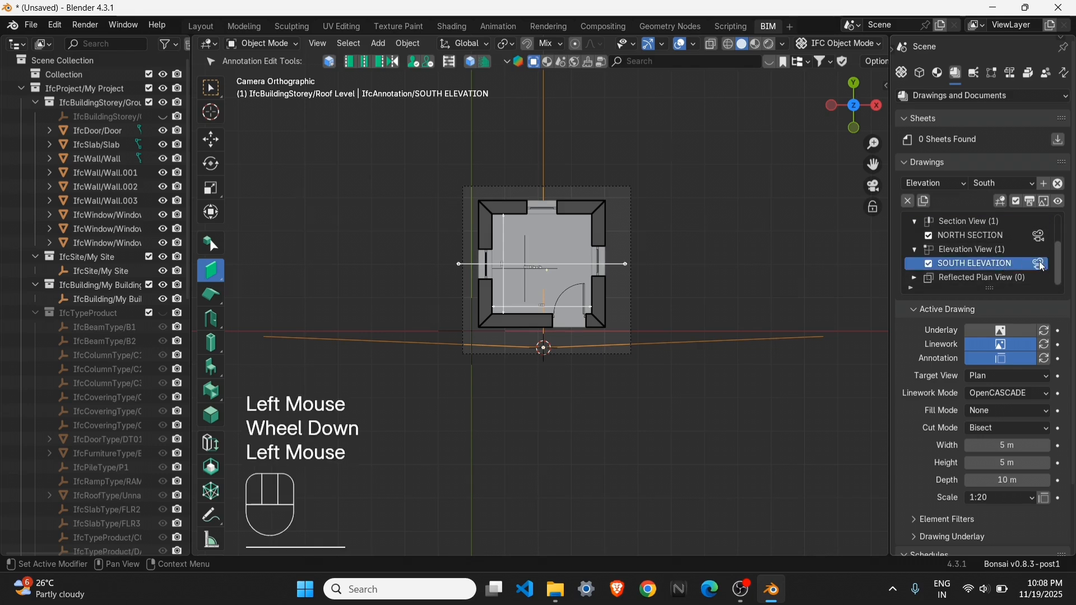
{"action": "left_click", "coordinate": [1042, 265]}
{"action": "scroll", "coordinate": [560, 268], "scroll_direction": "up", "scroll_amount": 4}
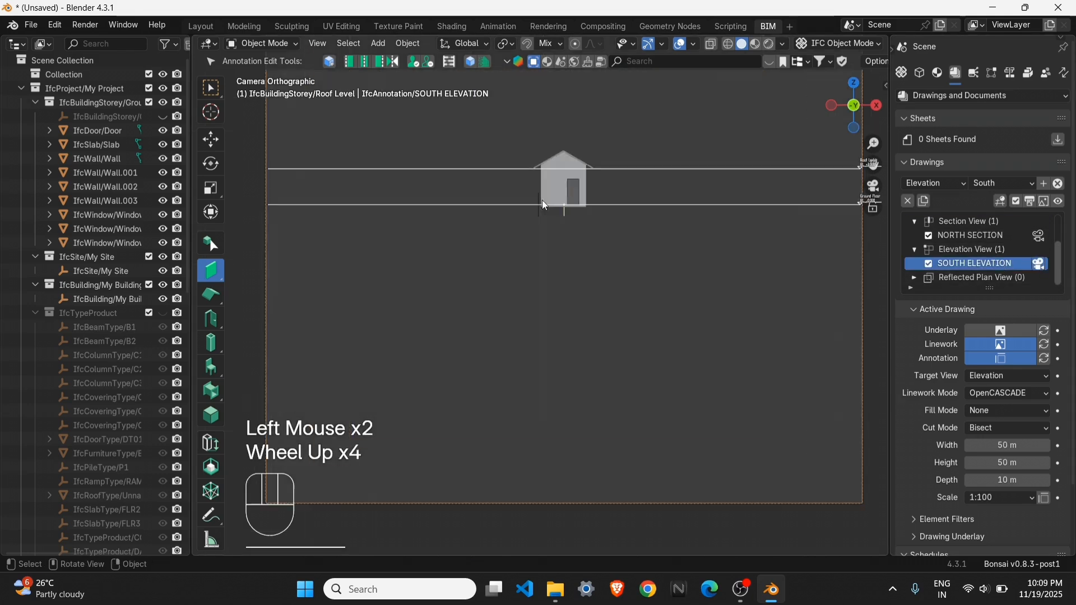
Step: Select the overlong Ground Floor and Roof Level annotation lines in the elevation and delete them
{"action": "scroll", "coordinate": [561, 214], "scroll_direction": "down", "scroll_amount": 4}
{"action": "left_click", "coordinate": [641, 257]}
{"action": "left_click", "coordinate": [646, 245], "text": "shift"}
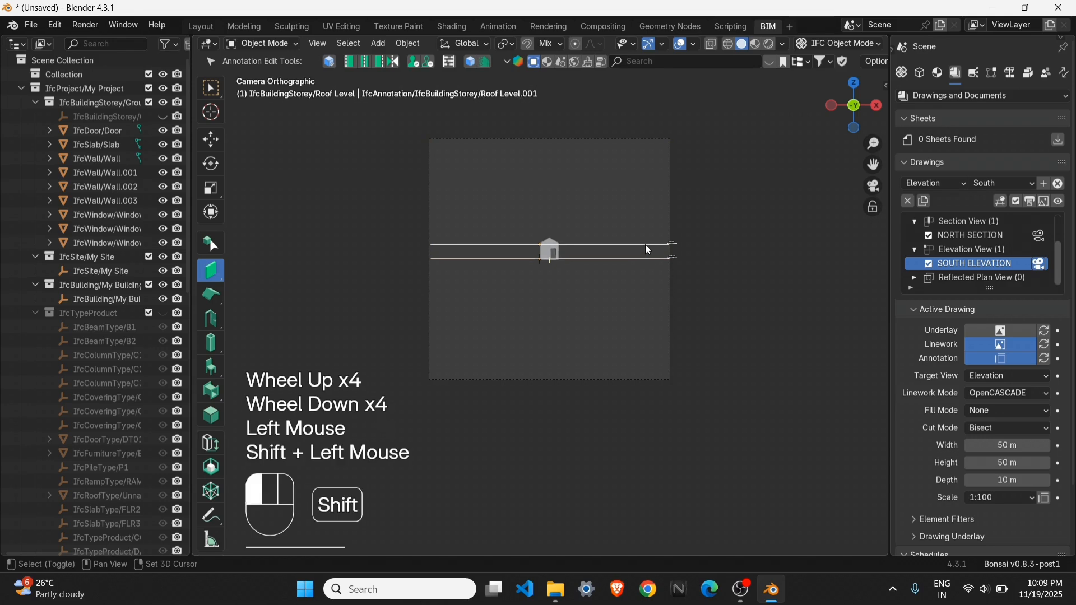
{"action": "key", "text": "Delete"}
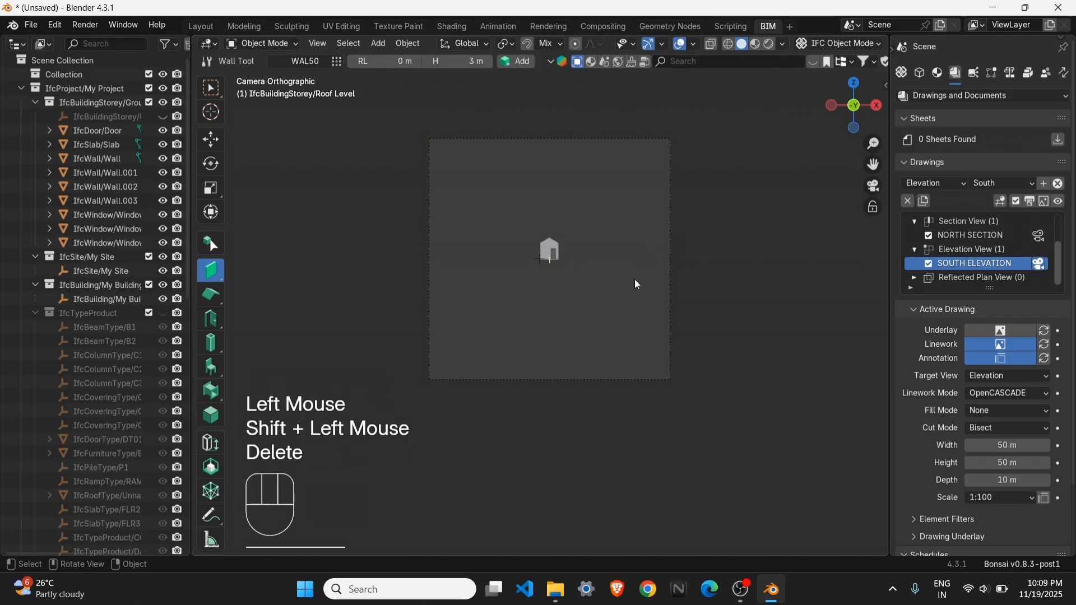
Step: Select the elevation's camera frame and set the drawing's width and height to 6 m
{"action": "left_click", "coordinate": [672, 352]}
{"action": "scroll", "coordinate": [656, 310], "scroll_direction": "up", "scroll_amount": 2}
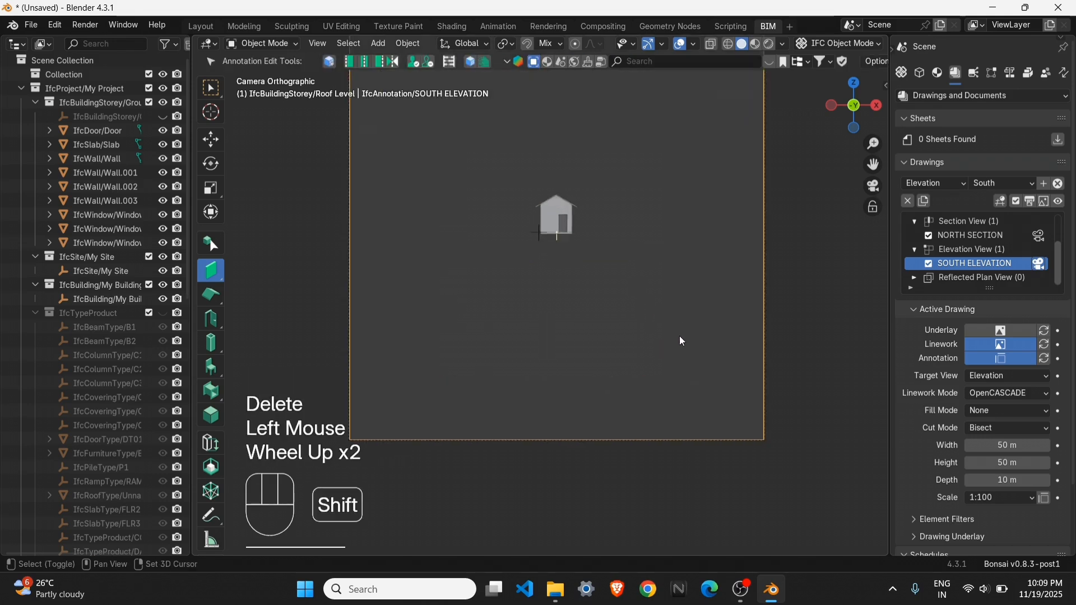
{"action": "left_click", "coordinate": [1021, 446]}
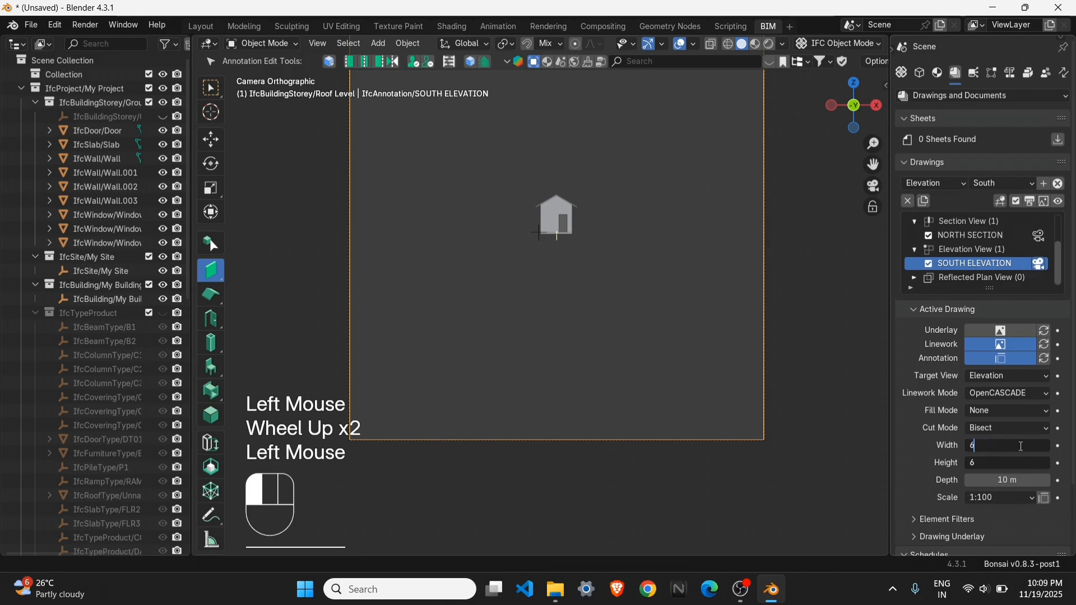
{"action": "type", "text": "6"}
{"action": "key", "text": "Return"}
{"action": "scroll", "coordinate": [599, 297], "scroll_direction": "down", "scroll_amount": 4}
{"action": "middle_click_drag", "start_coordinate": [600, 297], "coordinate": [593, 381], "text": "shift"}
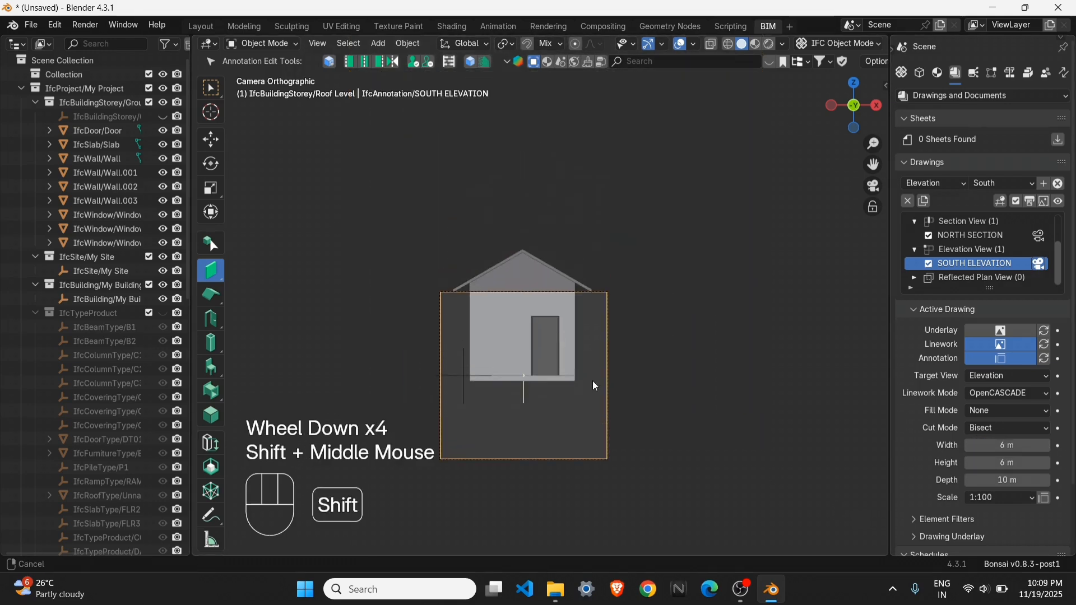
Step: Move the elevation's camera frame up about 1.7 m and fine-tune its position to enclose the whole house
{"action": "key", "text": "g"}
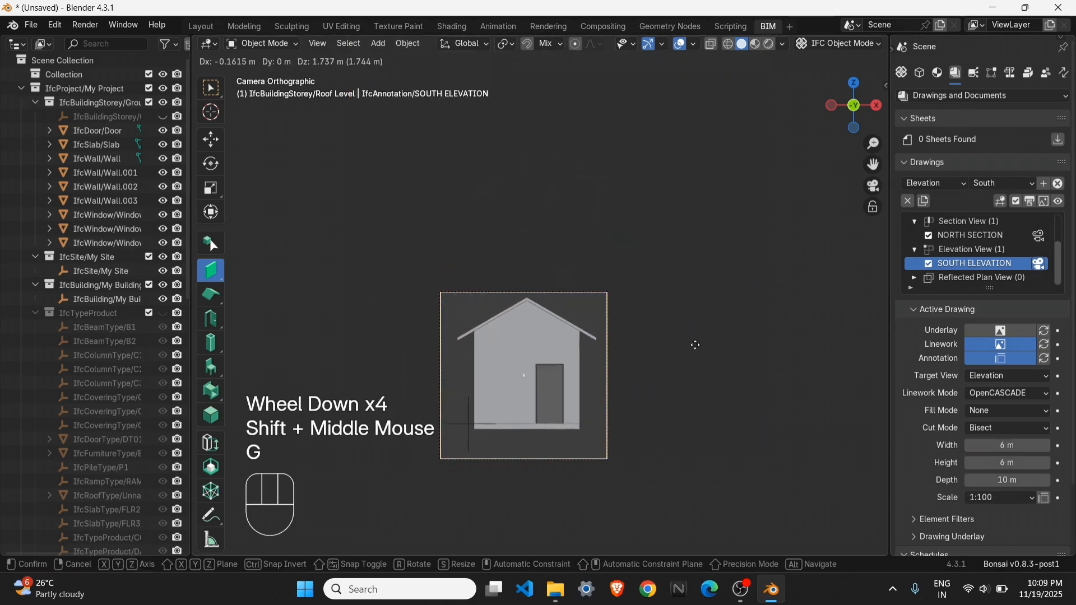
{"action": "left_click", "coordinate": [695, 345]}
{"action": "scroll", "coordinate": [626, 311], "scroll_direction": "up", "scroll_amount": 1}
{"action": "mouse_move", "coordinate": [557, 375]}
{"action": "middle_mouse_down", "text": "shift"}
{"action": "mouse_move", "coordinate": [626, 311]}
{"action": "mouse_move", "coordinate": [637, 346]}
{"action": "mouse_move", "coordinate": [650, 351]}
{"action": "middle_mouse_up", "text": "shift"}
{"action": "key", "text": "g"}
{"action": "left_click", "coordinate": [654, 339]}
Step: Set the elevation drawing's height to 6.1 m and reactivate SOUTH ELEVATION to regenerate its level annotations
{"action": "left_click_drag", "start_coordinate": [995, 462], "coordinate": [999, 462]}
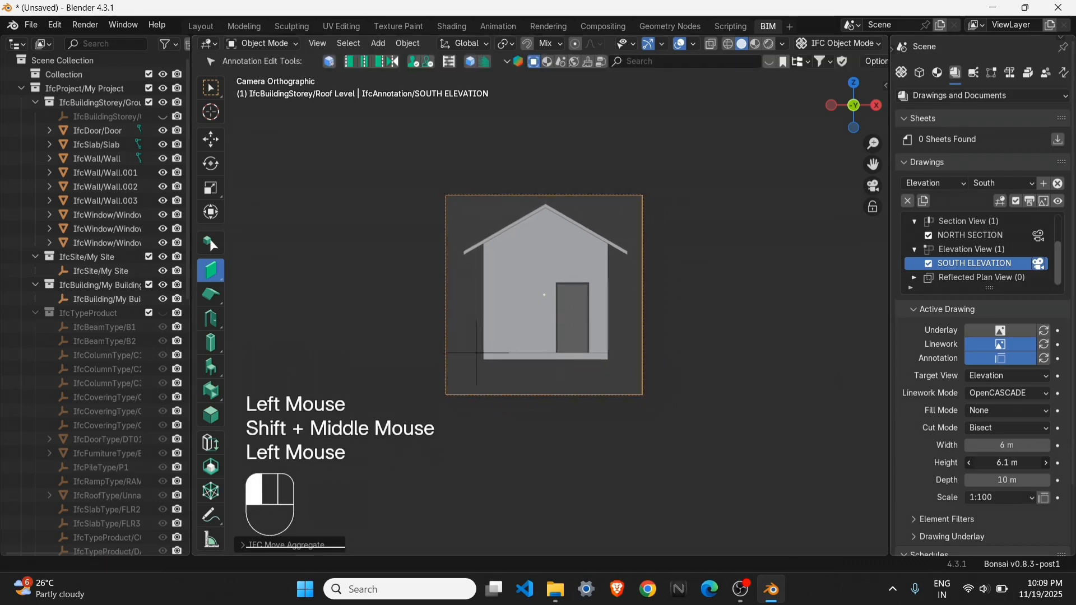
{"action": "left_click", "coordinate": [1040, 265]}
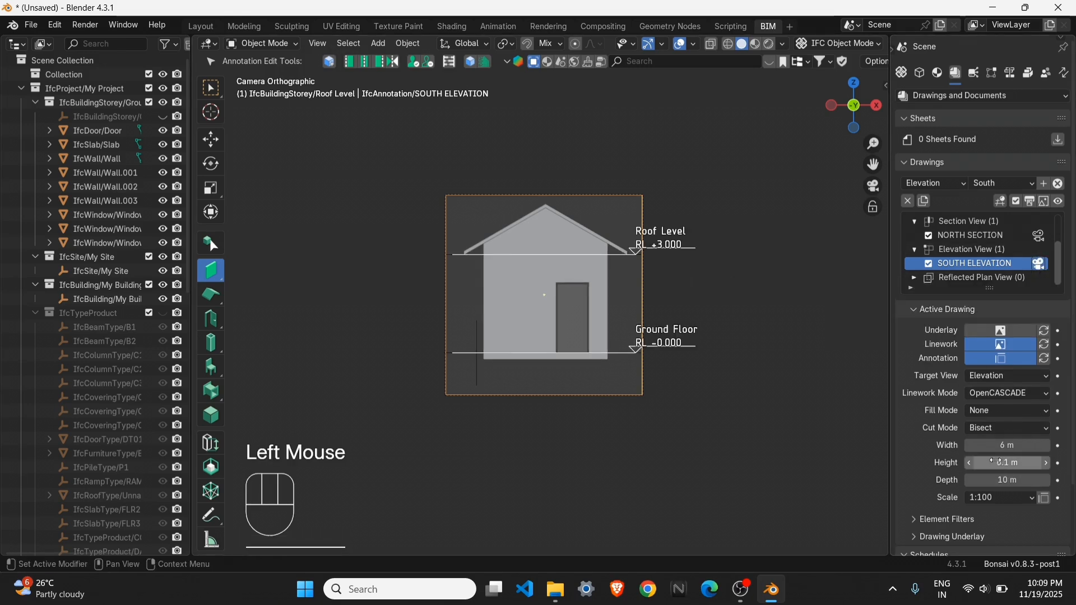
Step: Set the elevation drawing's width to 9.1 m and shift its camera frame about 0.37 m along X to enclose the level labels
{"action": "left_click_drag", "start_coordinate": [1007, 446], "coordinate": [1031, 445]}
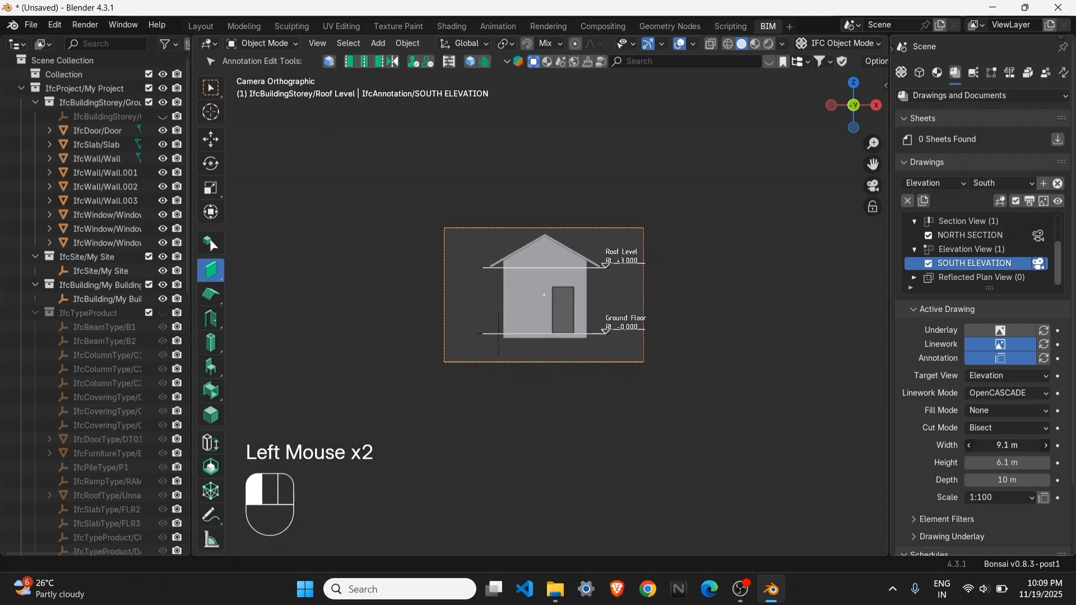
{"action": "scroll", "coordinate": [544, 295], "scroll_direction": "up", "scroll_amount": 2}
{"action": "middle_click_drag", "start_coordinate": [673, 338], "coordinate": [637, 338], "text": "shift"}
{"action": "key", "text": "g"}
{"action": "key", "text": "x"}
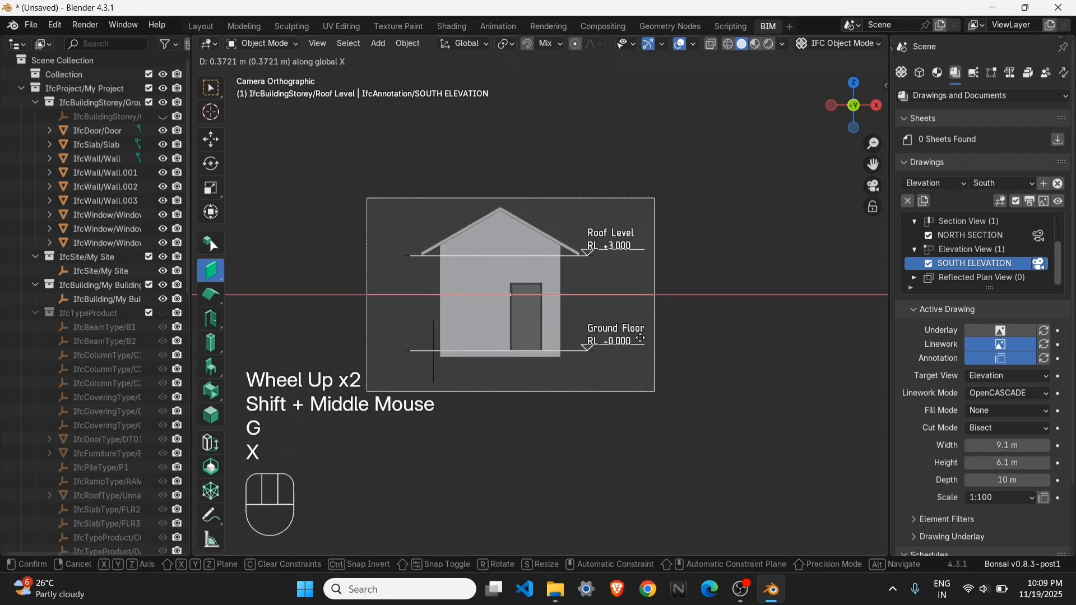
{"action": "left_click", "coordinate": [640, 339]}
Step: Set the elevation drawing's scale to 1:50 and save the IFC project
{"action": "left_click", "coordinate": [1001, 499]}
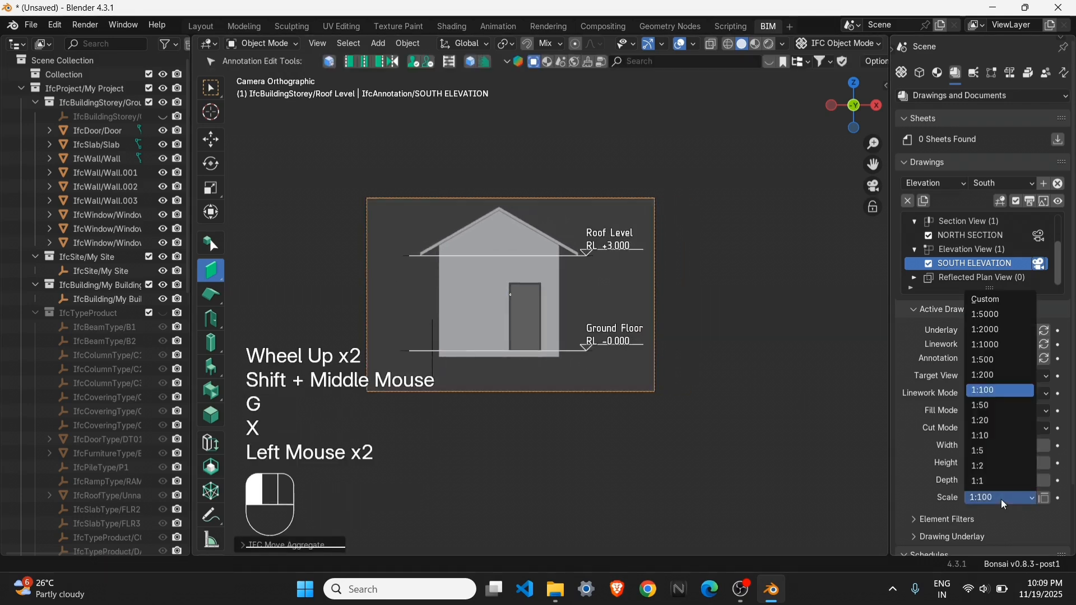
{"action": "left_click", "coordinate": [996, 405]}
{"action": "key", "text": "ctrl+s"}
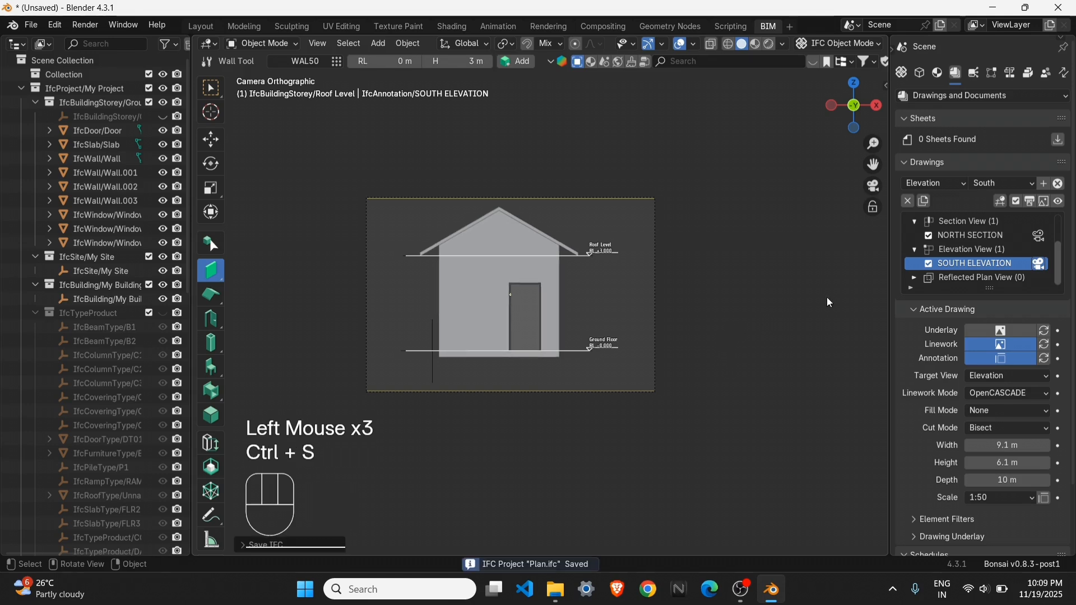
Step: Generate the SOUTH ELEVATION drawing and review its exported SVG in the browser
{"action": "left_click", "coordinate": [1030, 203]}
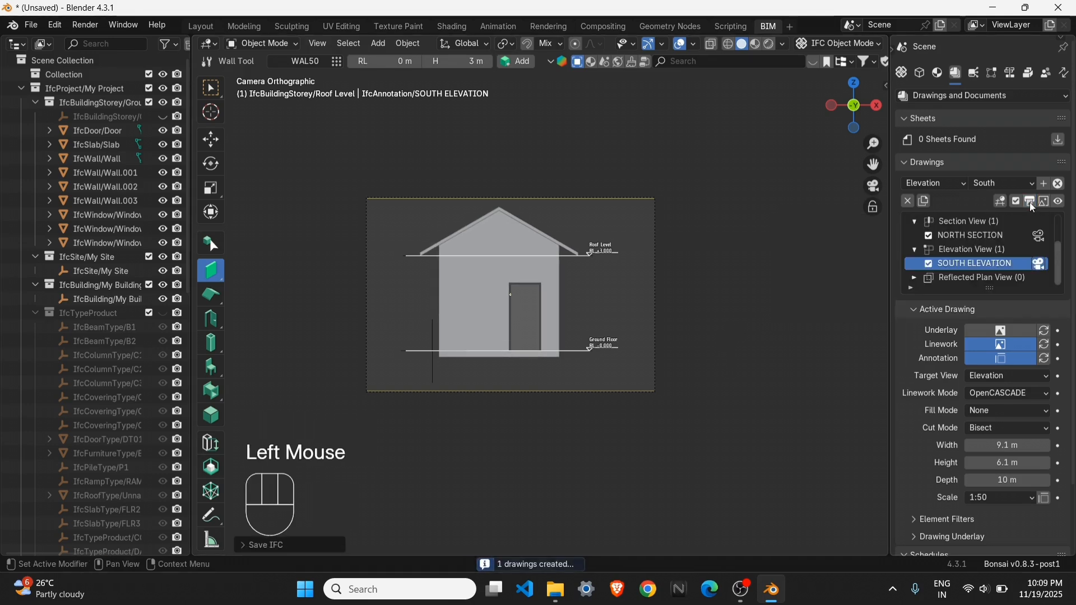
{"action": "left_click", "coordinate": [1060, 201]}
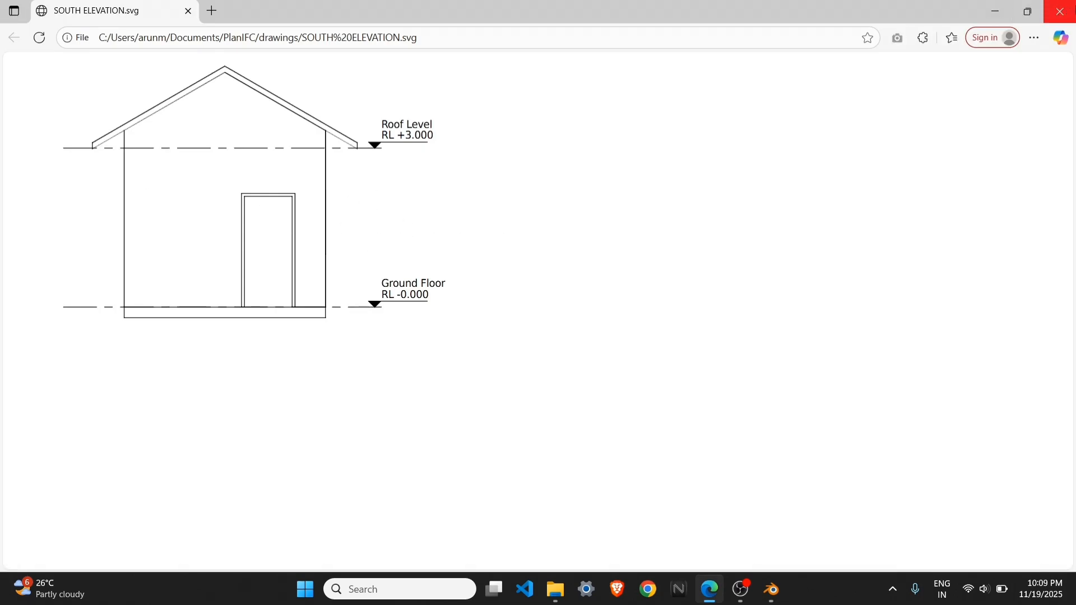
{"action": "left_click", "coordinate": [1059, 11]}
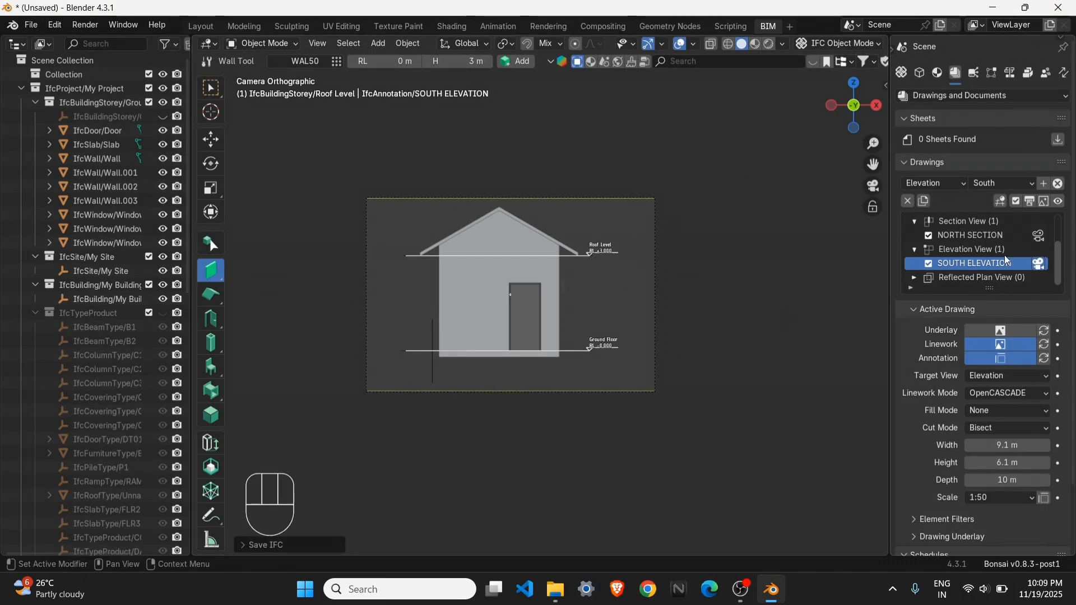
Step: Activate the NORTH SECTION drawing and frame the section view closely for annotating
{"action": "left_click", "coordinate": [1001, 236]}
{"action": "left_click", "coordinate": [1040, 236]}
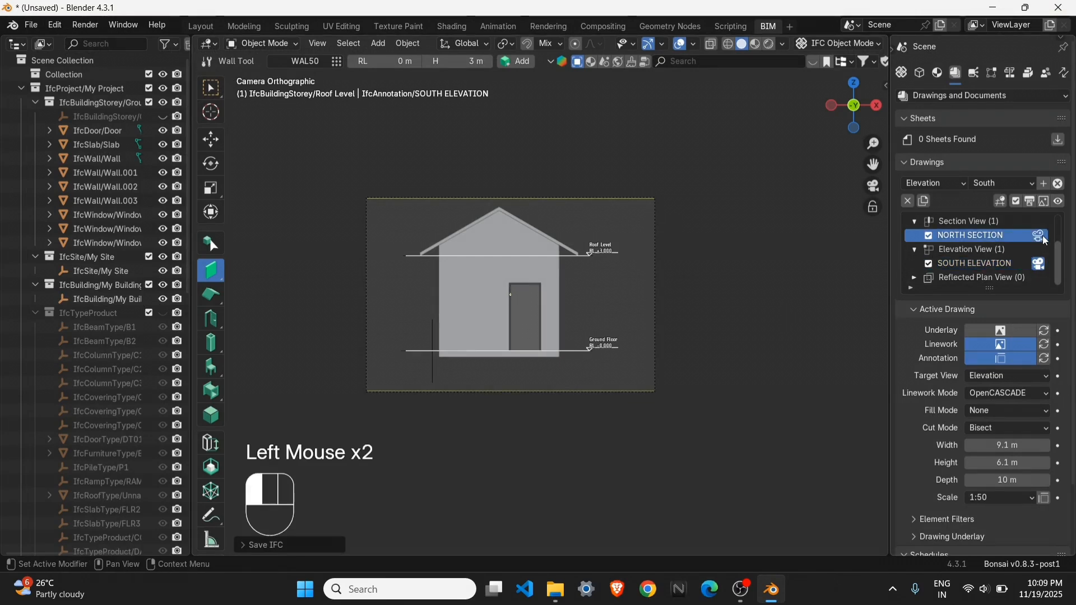
{"action": "scroll", "coordinate": [574, 287], "scroll_direction": "up", "scroll_amount": 2}
{"action": "middle_click_drag", "start_coordinate": [438, 329], "coordinate": [512, 296], "text": "shift"}
{"action": "scroll", "coordinate": [514, 297], "scroll_direction": "up", "scroll_amount": 1}
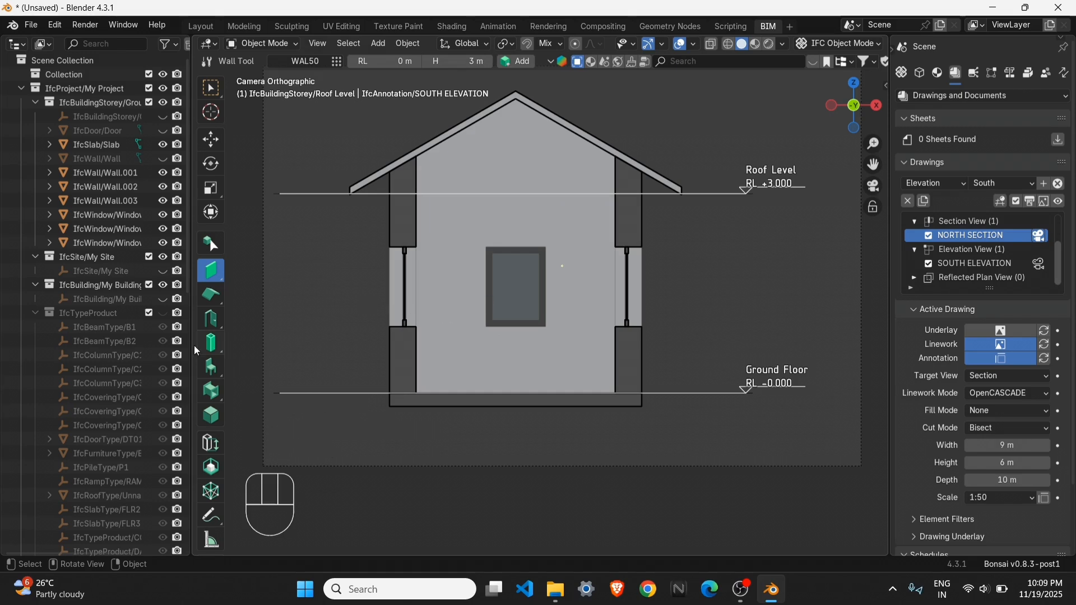
Step: Activate the annotation tool and place the 3D cursor on the left wall's outer base corner at ground floor level
{"action": "left_click", "coordinate": [210, 443]}
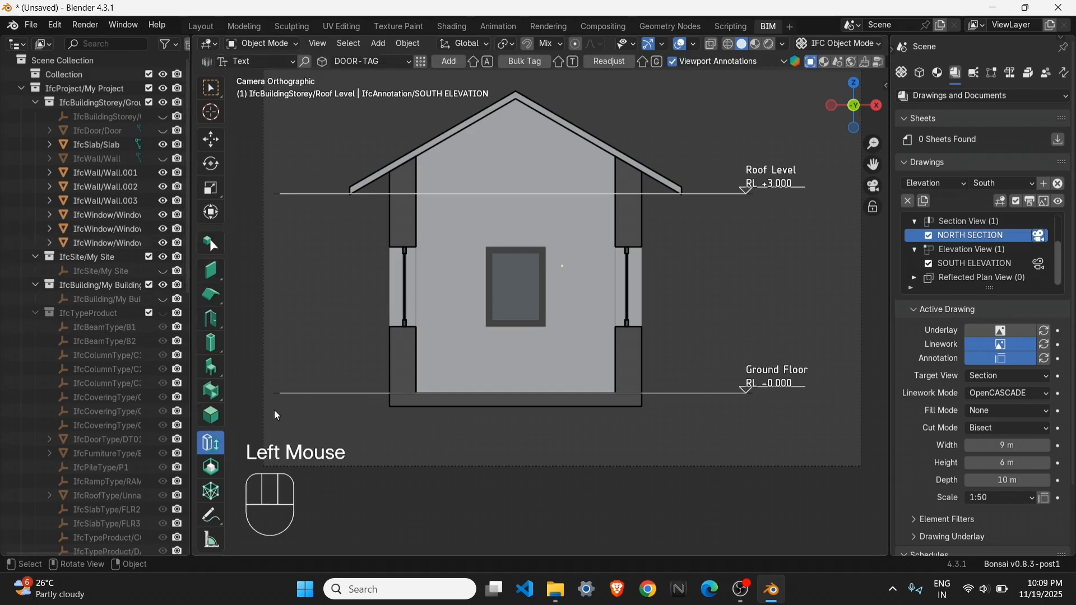
{"action": "right_click_drag", "start_coordinate": [343, 336], "coordinate": [371, 345], "text": "shift"}
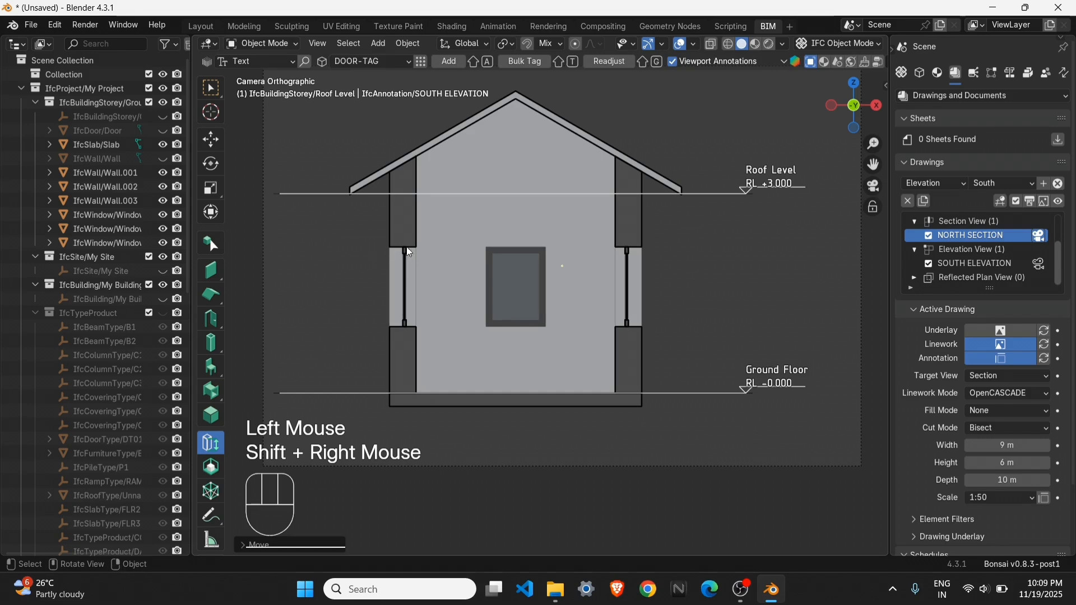
{"action": "right_click_drag", "start_coordinate": [406, 250], "coordinate": [395, 394], "text": "shift"}
{"action": "key", "text": "shift"}
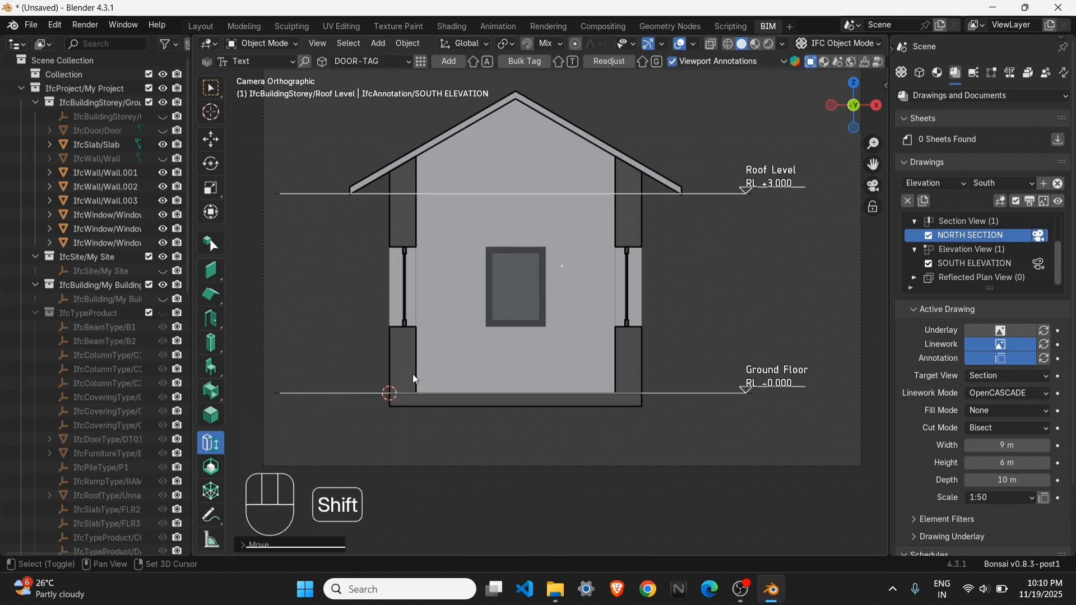
Step: Add a Dimension annotation at the 3D cursor and shift it along X to just outside the left wall
{"action": "left_click", "coordinate": [270, 61]}
{"action": "left_click", "coordinate": [272, 112]}
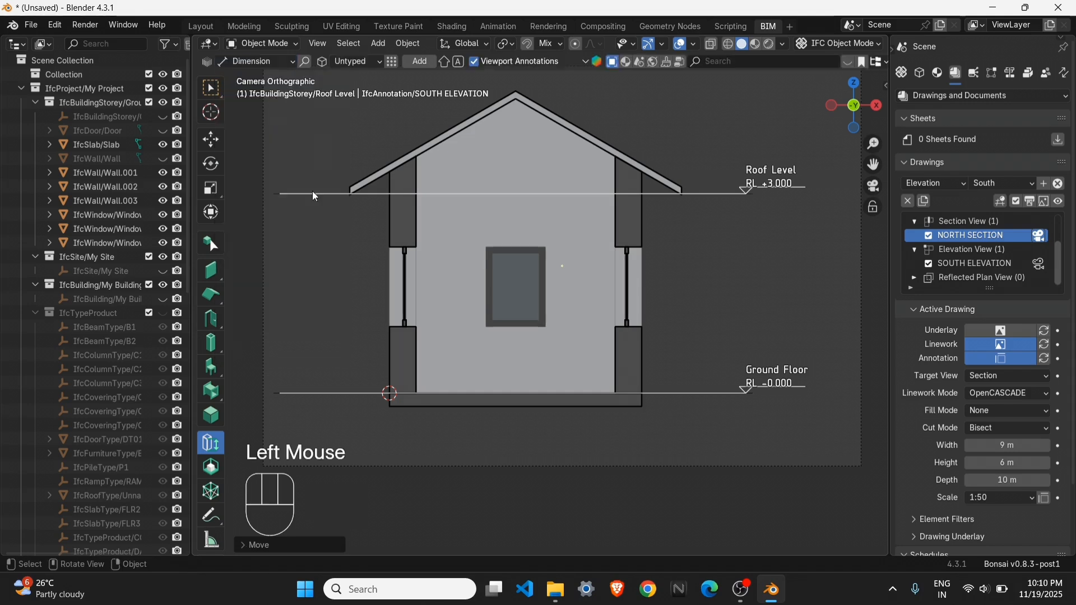
{"action": "key", "text": "shift+a"}
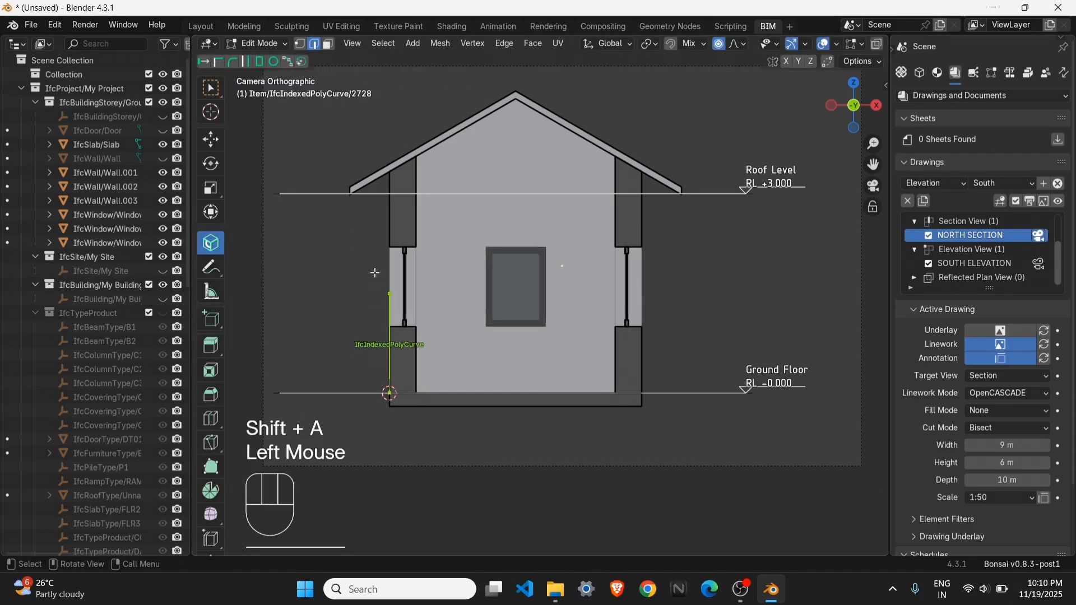
{"action": "key", "text": "g"}
{"action": "key", "text": "x"}
{"action": "left_click", "coordinate": [414, 362]}
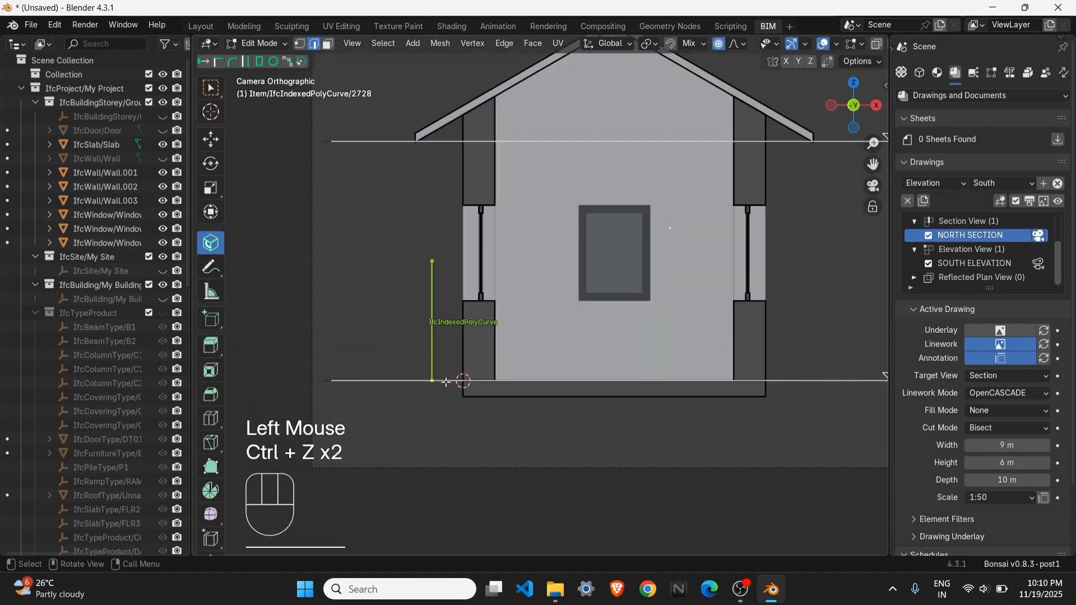
Step: Extrude the dimension's lower endpoint 0.2 m down along Z, snapping it to the underside of the floor slab
{"action": "left_click_drag", "start_coordinate": [448, 406], "coordinate": [398, 350]}
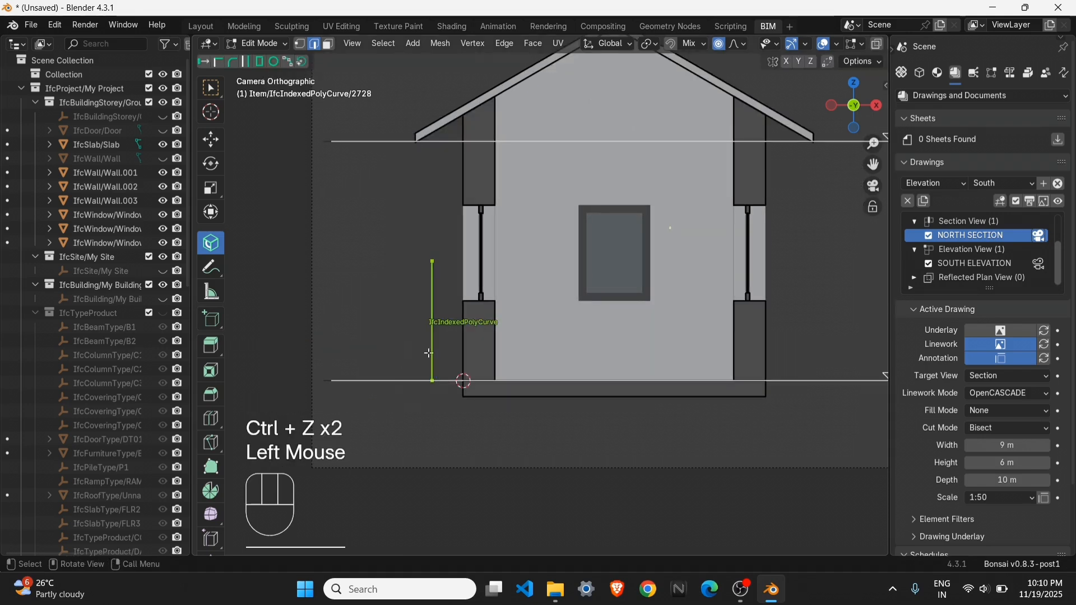
{"action": "left_click", "coordinate": [300, 44]}
{"action": "left_click", "coordinate": [452, 402]}
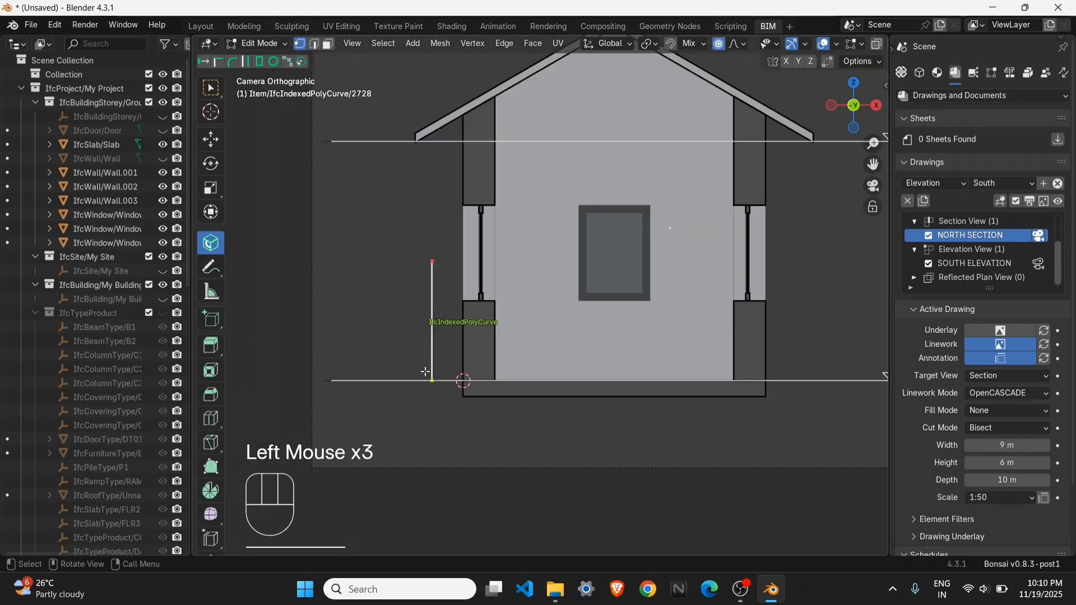
{"action": "key", "text": "g"}
{"action": "key", "text": "Escape"}
{"action": "key", "text": "e"}
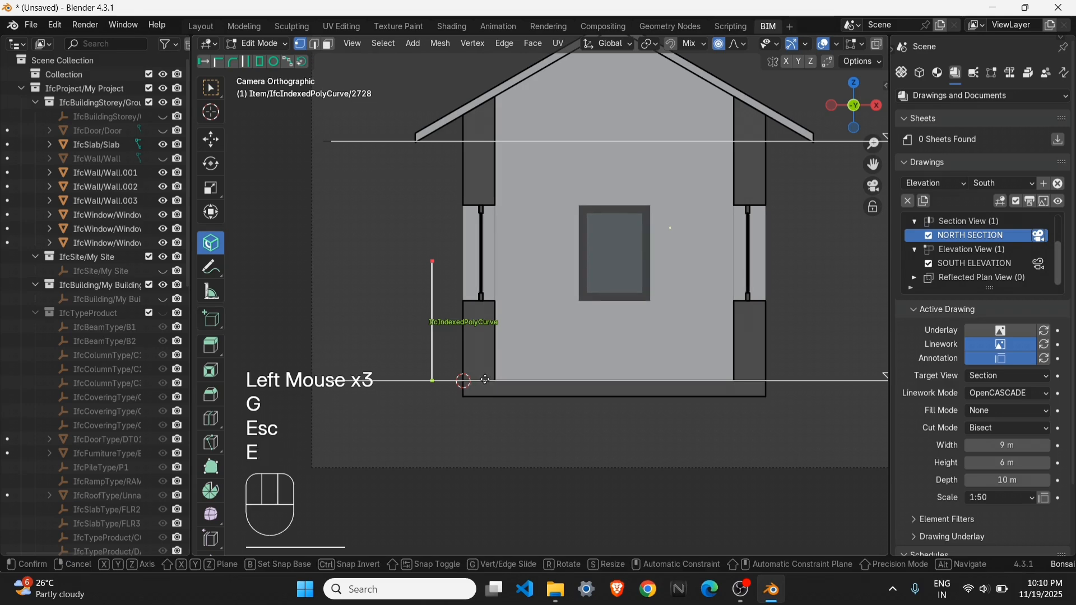
{"action": "key", "text": "z"}
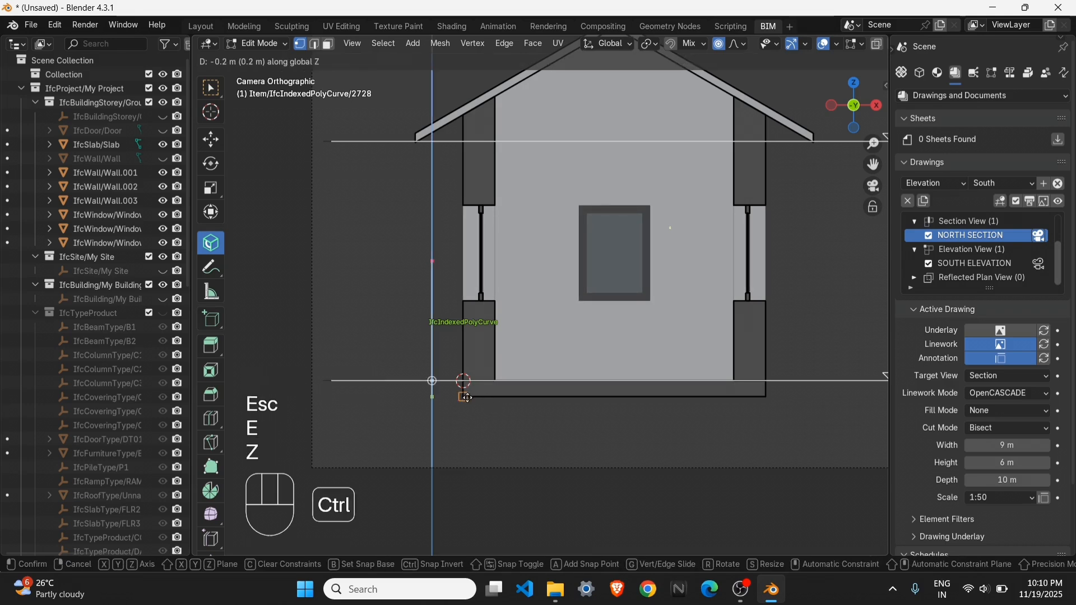
{"action": "left_click", "coordinate": [472, 399], "text": "ctrl"}
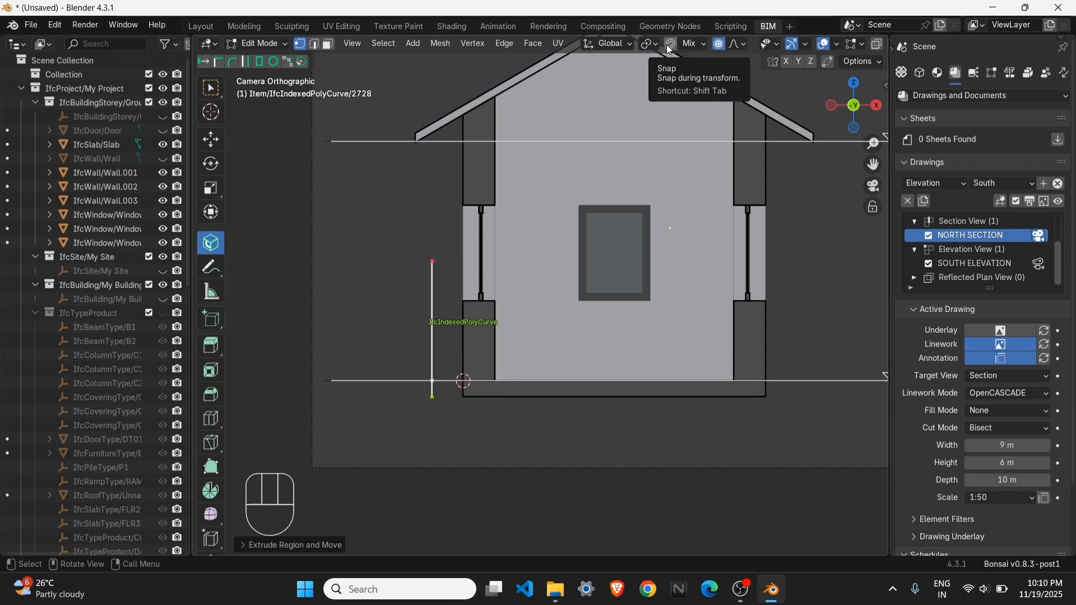
Step: Move the dimension's upper endpoint about 1.485 m up along Z, snapping it to the roof's lower eave corner
{"action": "key", "text": "ctrl"}
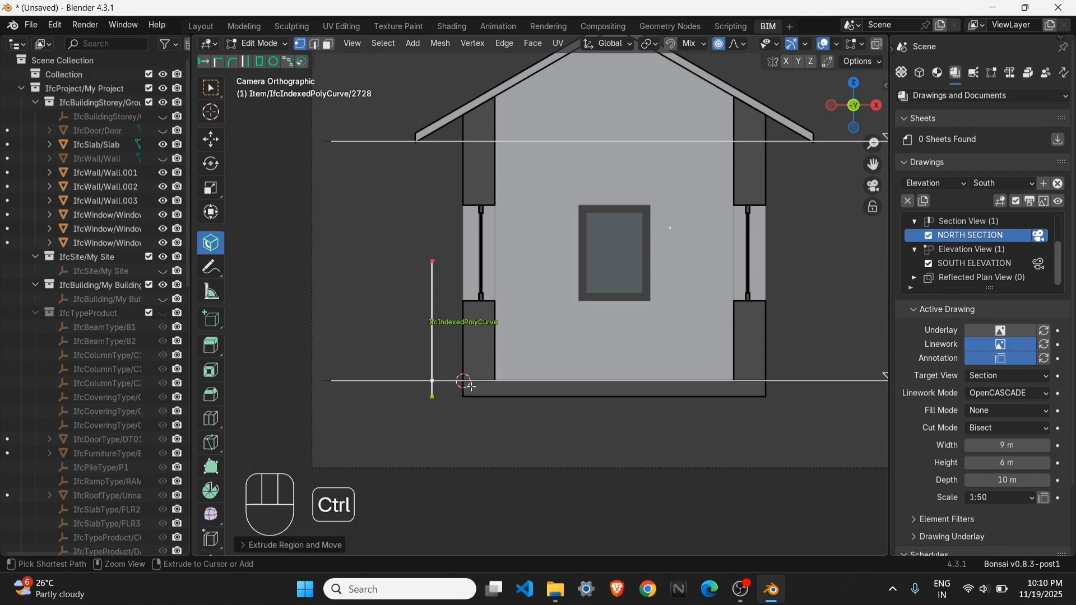
{"action": "left_click_drag", "start_coordinate": [458, 270], "coordinate": [388, 226]}
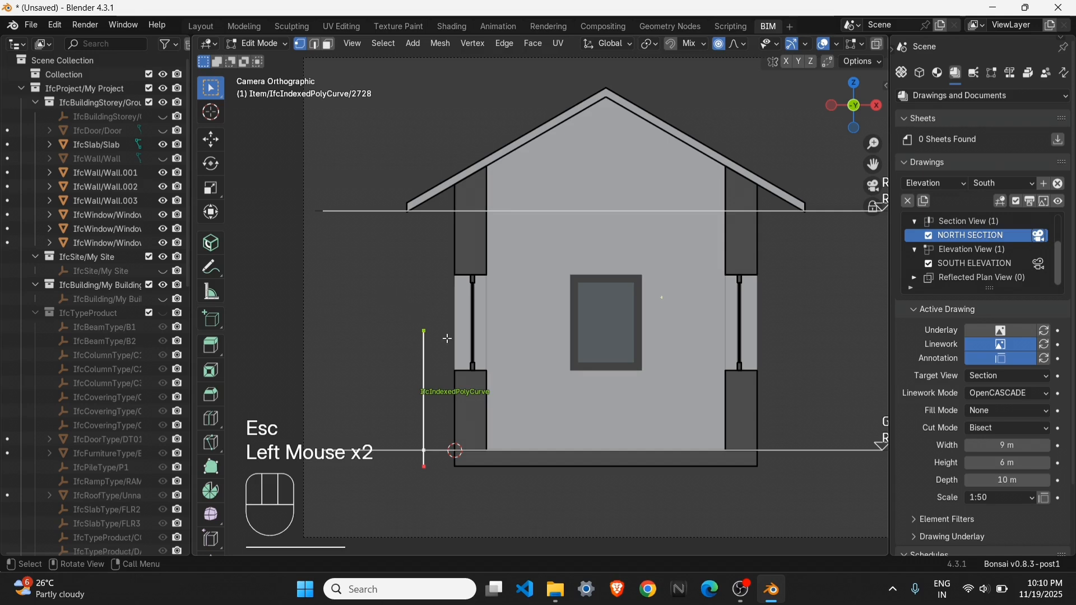
{"action": "key", "text": "g"}
{"action": "key", "text": "ctrl"}
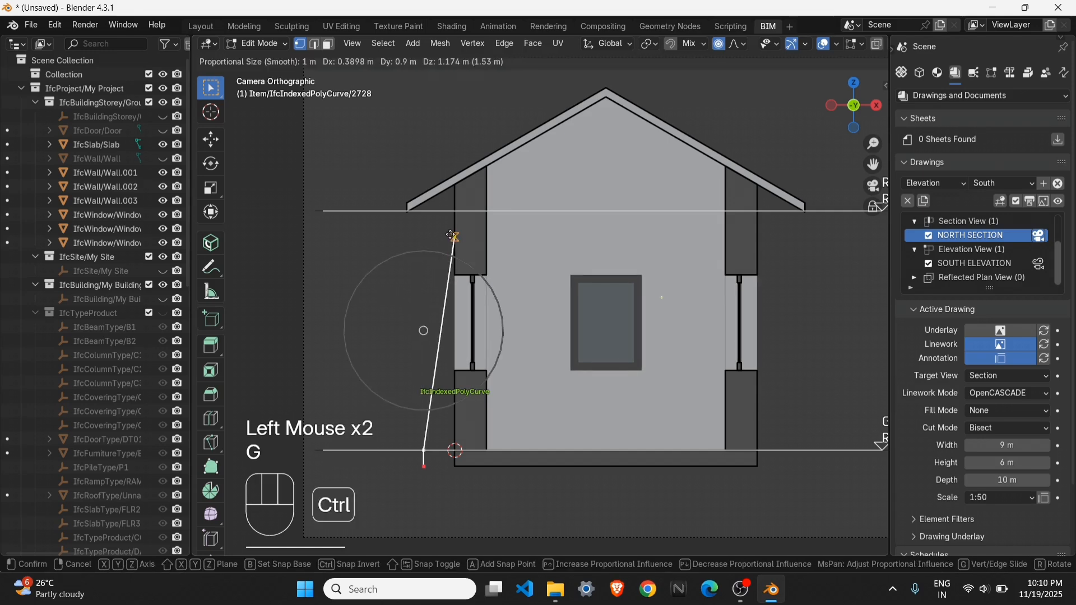
{"action": "key", "text": "z"}
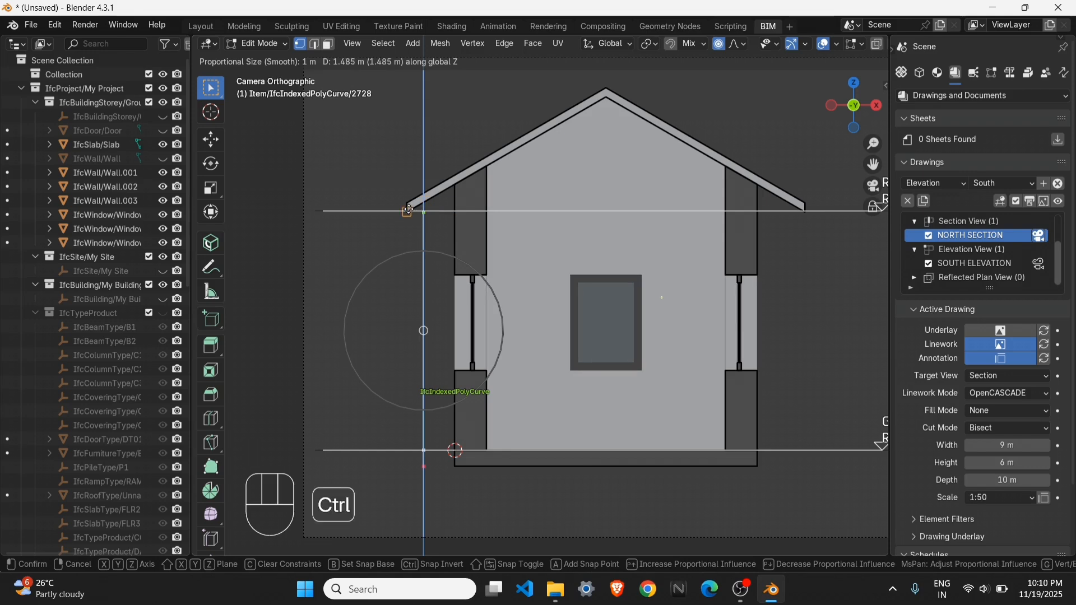
{"action": "left_click", "coordinate": [408, 211], "text": "ctrl"}
Step: Extrude the dimension's upper endpoint along Z from eave level, snapping it to the roof ridge
{"action": "middle_click_drag", "start_coordinate": [393, 186], "coordinate": [398, 228], "text": "shift"}
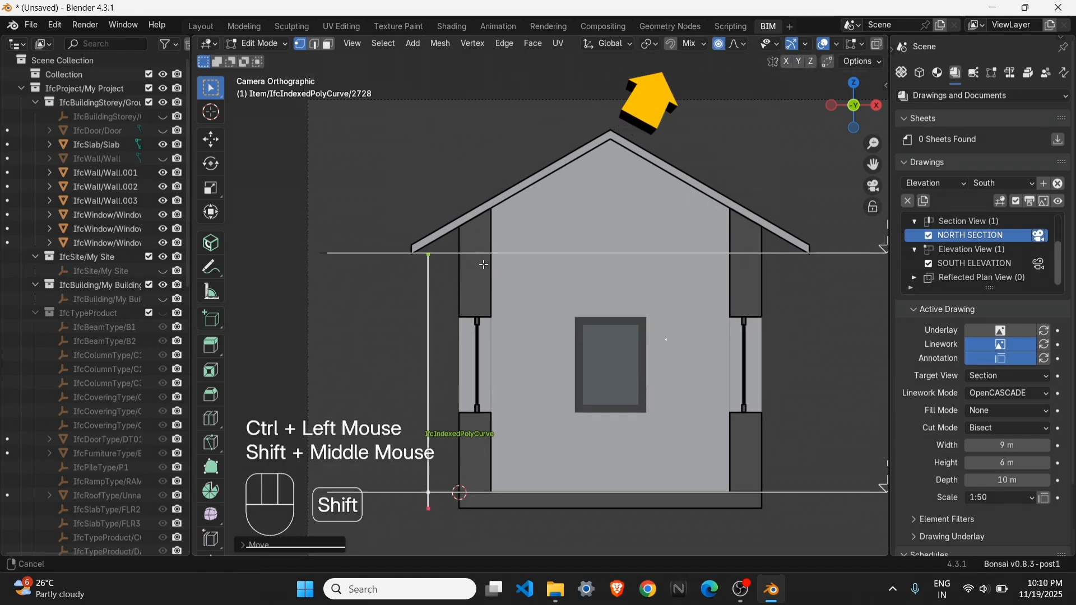
{"action": "left_click", "coordinate": [398, 228]}
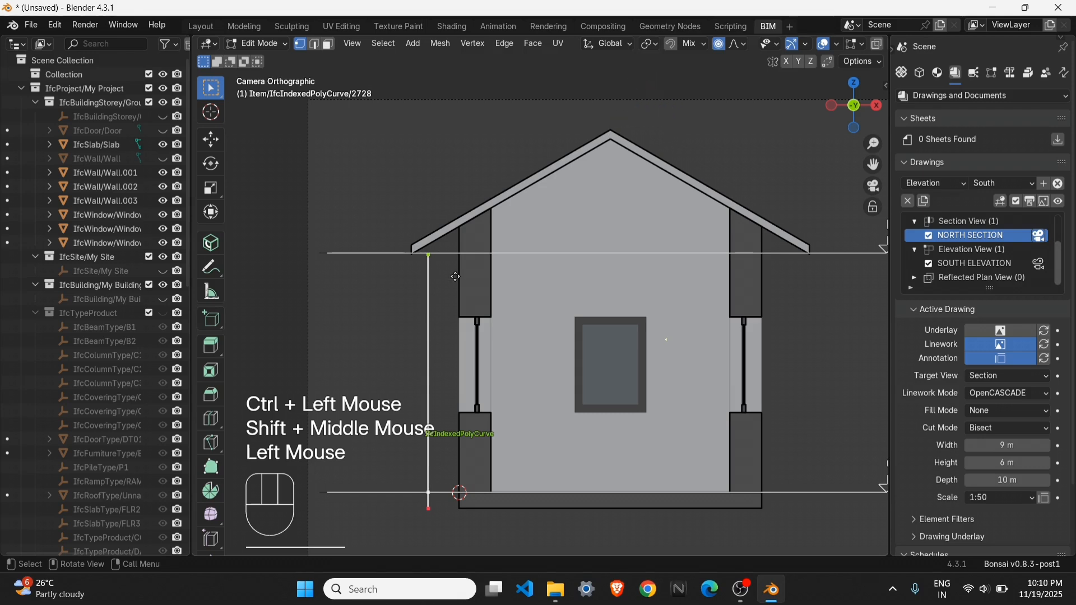
{"action": "key", "text": "e"}
{"action": "key", "text": "z"}
{"action": "key", "text": "ctrl"}
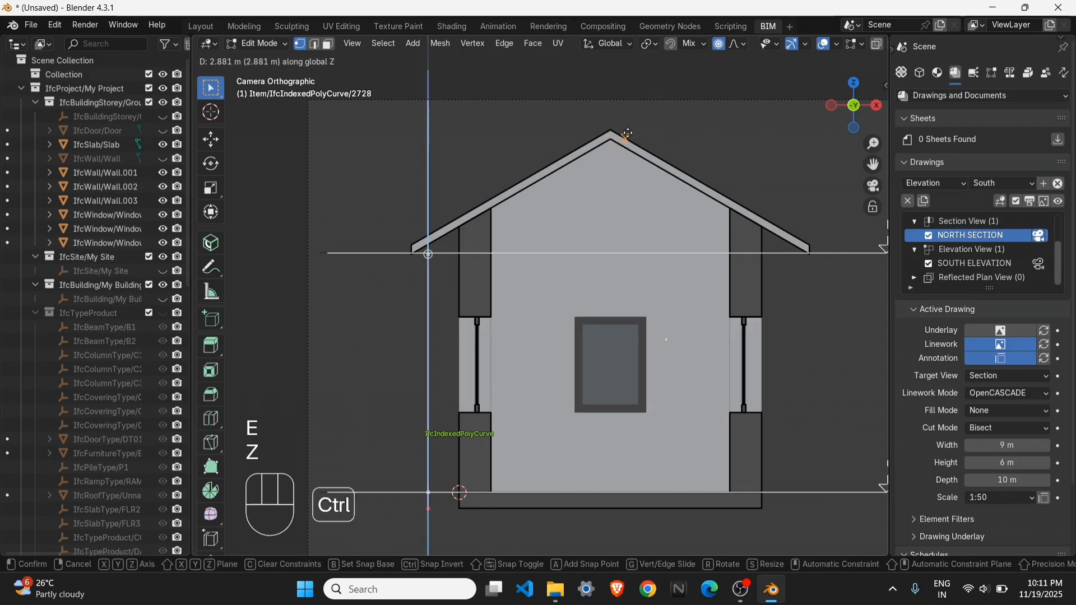
{"action": "left_click", "coordinate": [616, 129], "text": "ctrl"}
Step: Shift the whole vertical dimension chain along X to clear the roof overhang and finish editing it
{"action": "scroll", "coordinate": [532, 235], "scroll_direction": "down", "scroll_amount": 2}
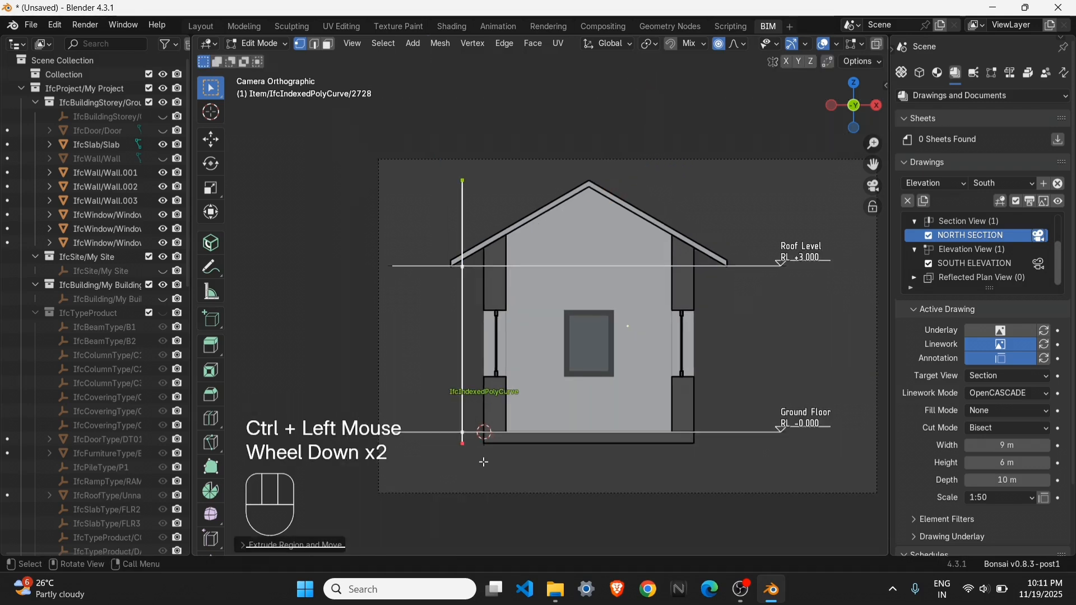
{"action": "left_click", "coordinate": [462, 291]}
{"action": "key", "text": "g"}
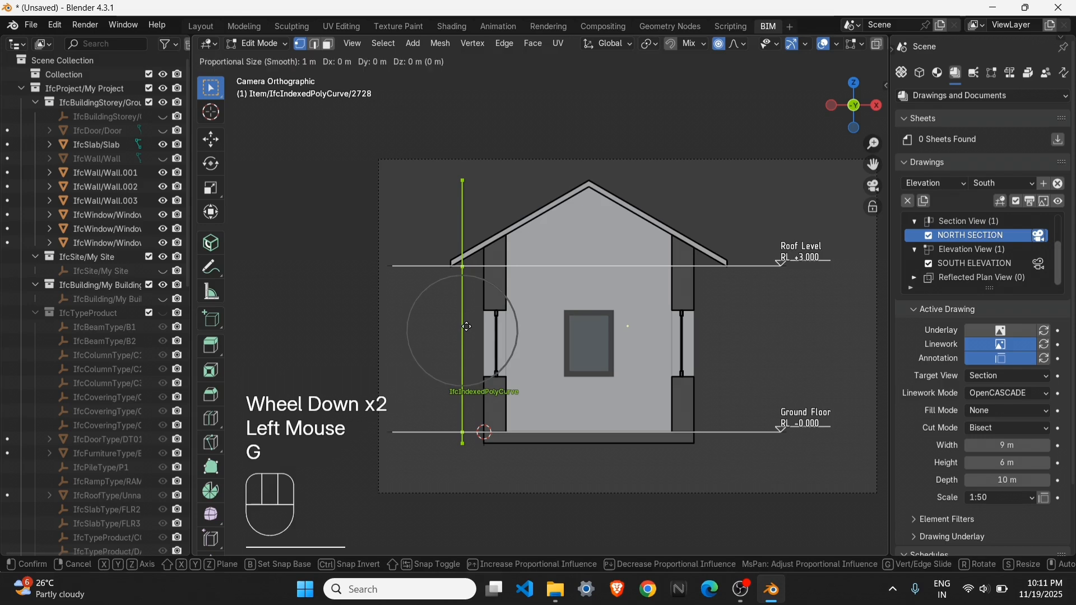
{"action": "key", "text": "x"}
{"action": "left_click", "coordinate": [435, 333]}
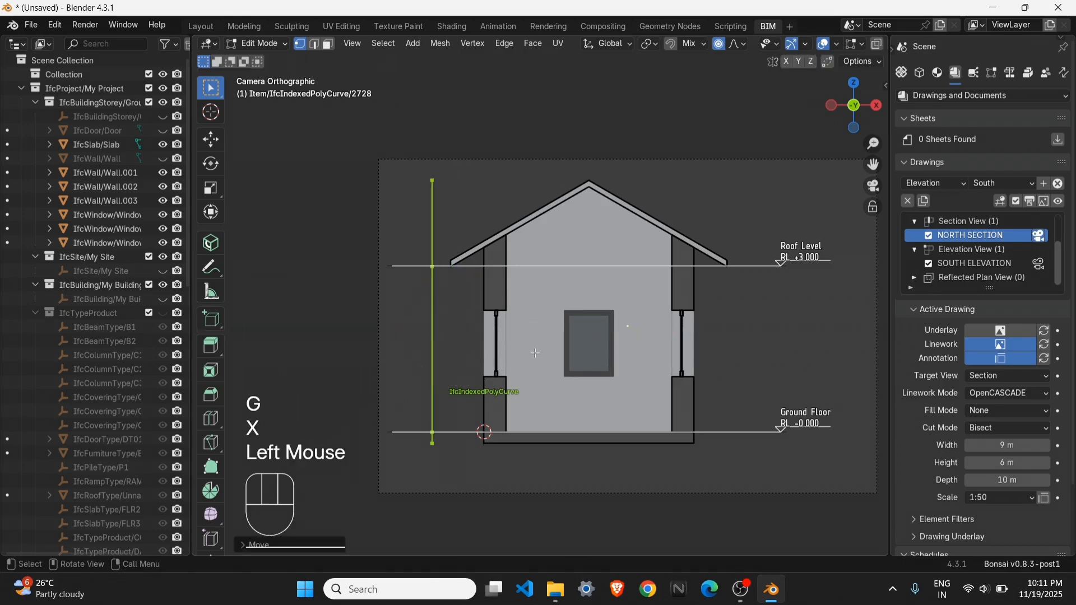
{"action": "key", "text": "Tab"}
{"action": "key", "text": "Tab"}
Step: Check the vertical dimension chain and generate the NORTH SECTION drawing
{"action": "scroll", "coordinate": [449, 298], "scroll_direction": "up", "scroll_amount": 1}
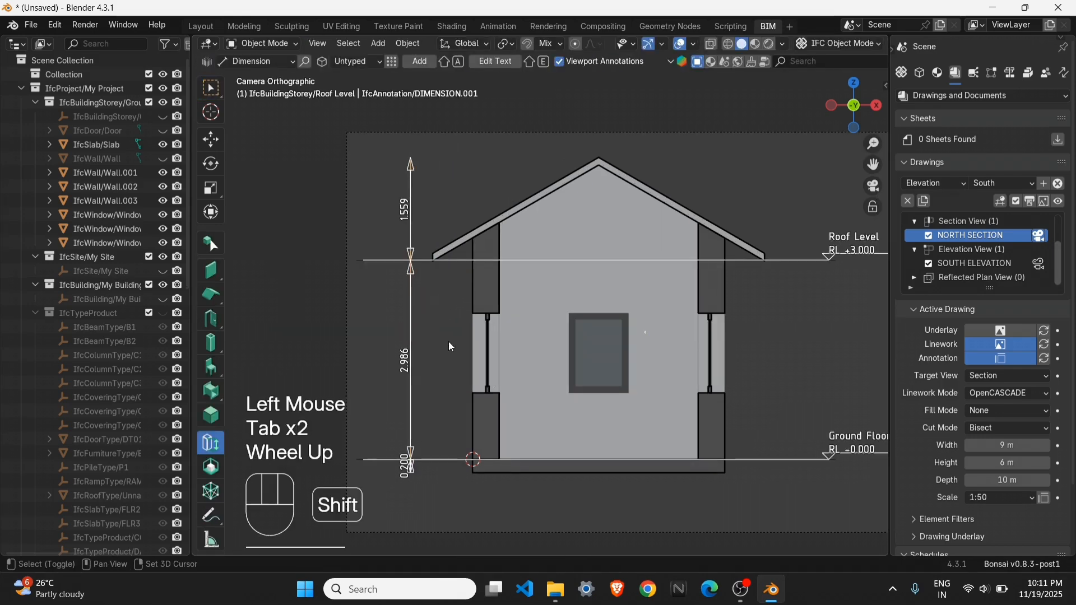
{"action": "middle_click_drag", "start_coordinate": [449, 341], "coordinate": [443, 308], "text": "shift"}
{"action": "scroll", "coordinate": [415, 306], "scroll_direction": "down", "scroll_amount": 1}
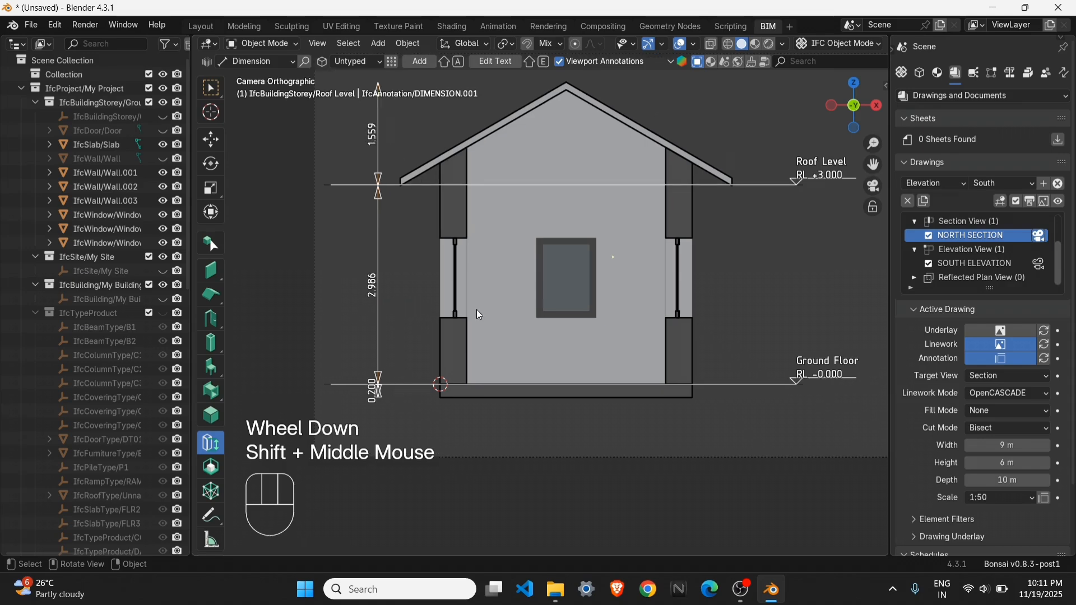
{"action": "scroll", "coordinate": [493, 308], "scroll_direction": "down", "scroll_amount": 1}
{"action": "left_click", "coordinate": [1030, 203]}
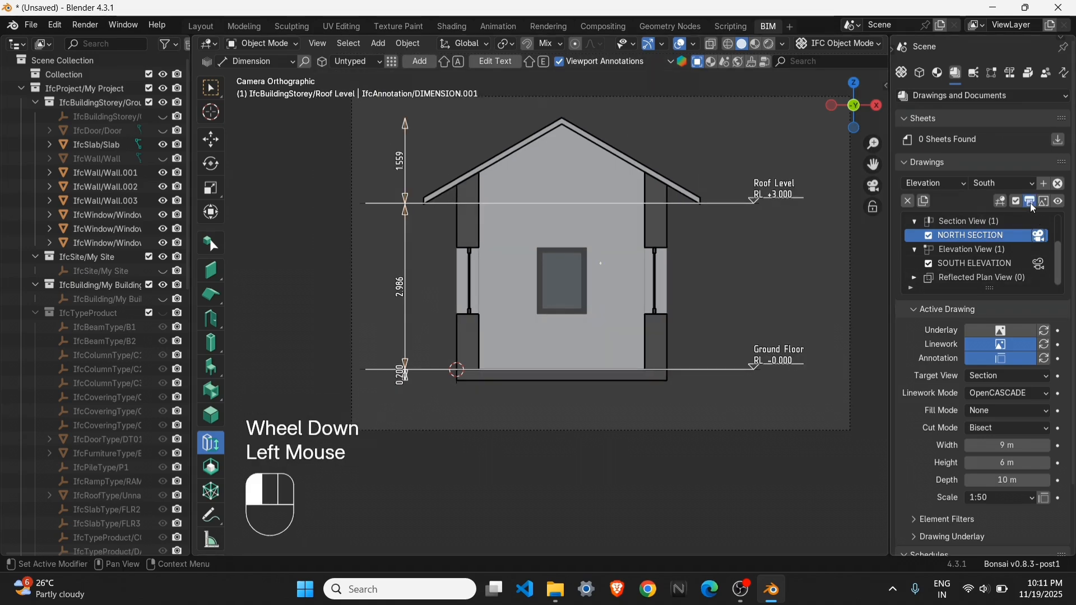